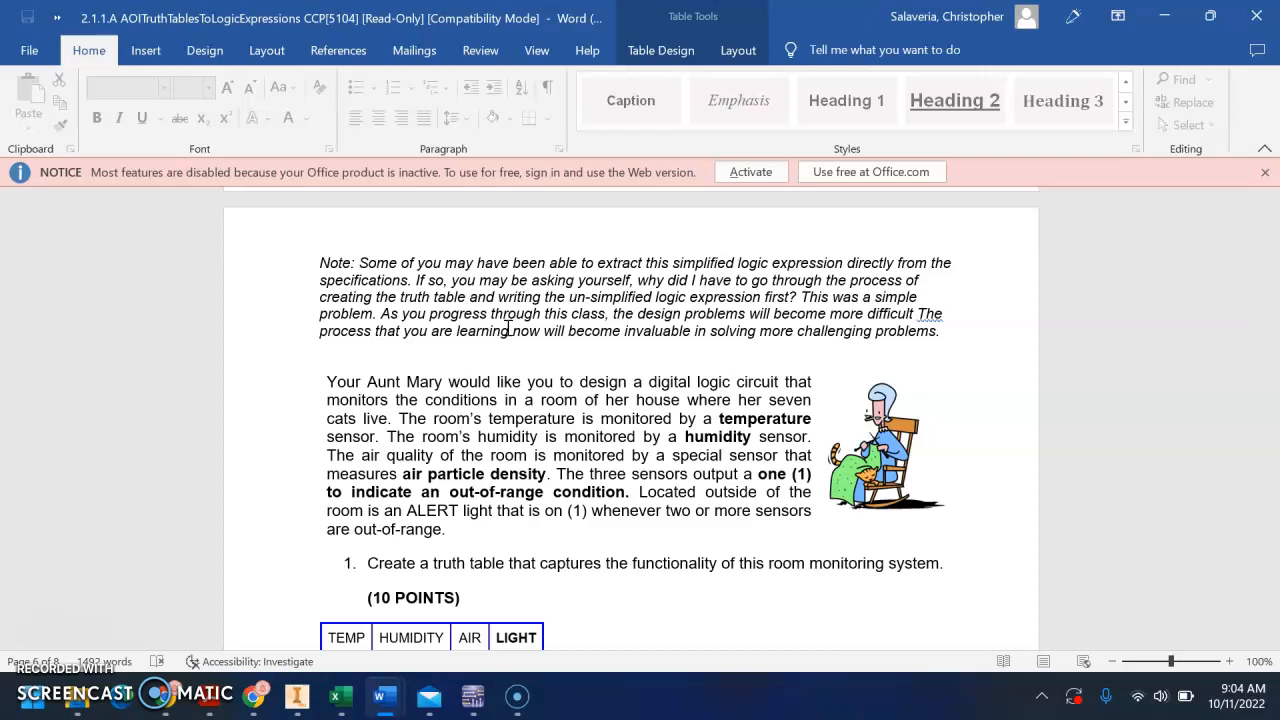
Review the room-monitoring truth table, then switch to Mail and copy the ALERT logic expression image from the open message
scroll(508, 330, "down", 5)
scroll(512, 340, "down", 1)
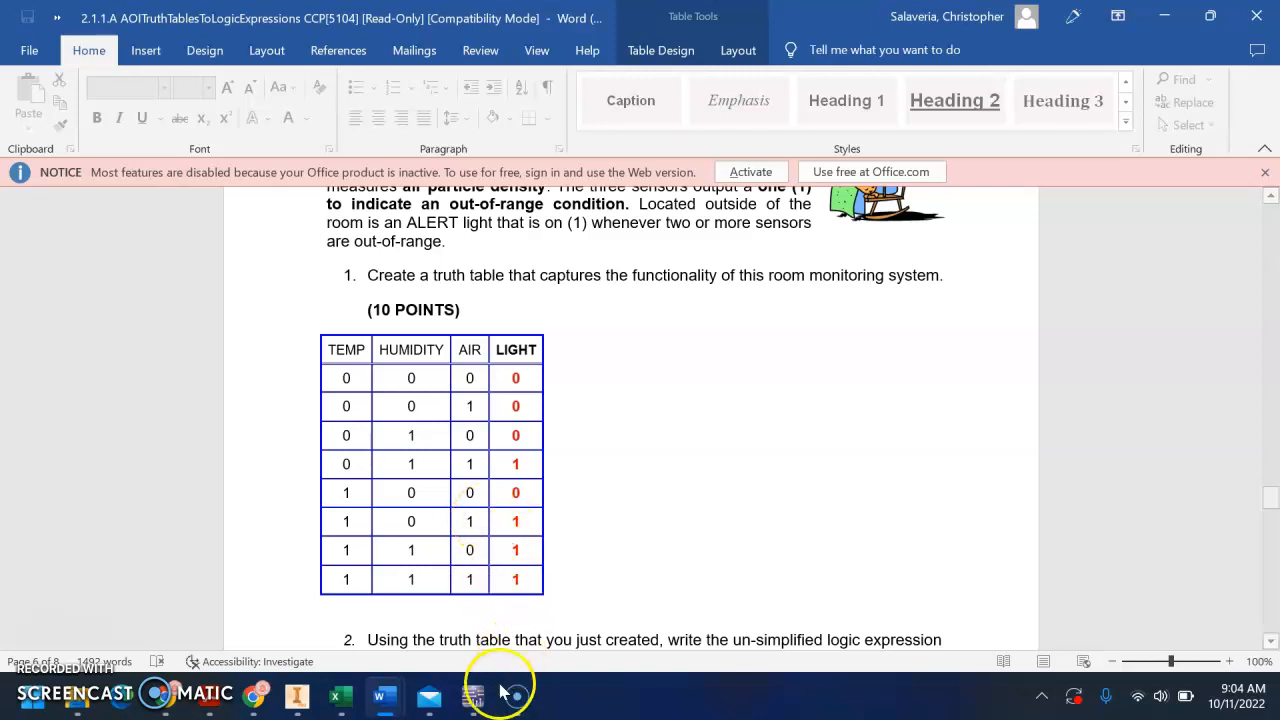
left_click(429, 696)
right_click(635, 261)
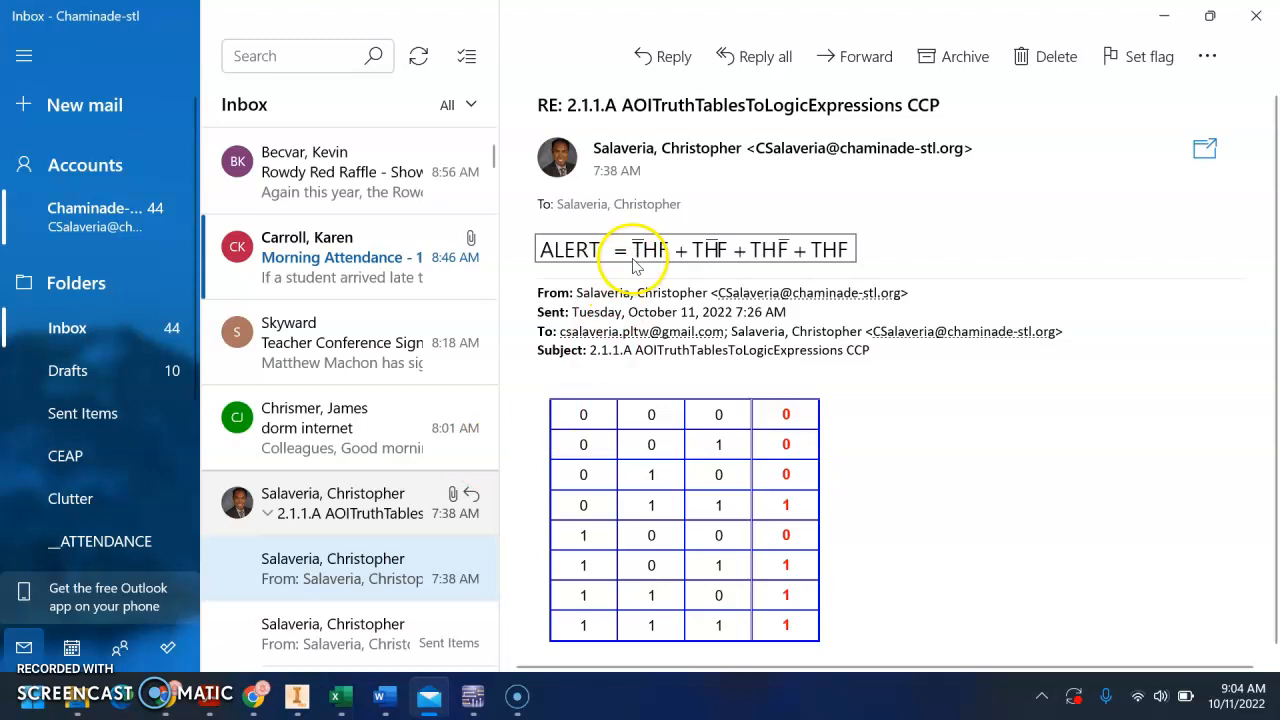
left_click(677, 276)
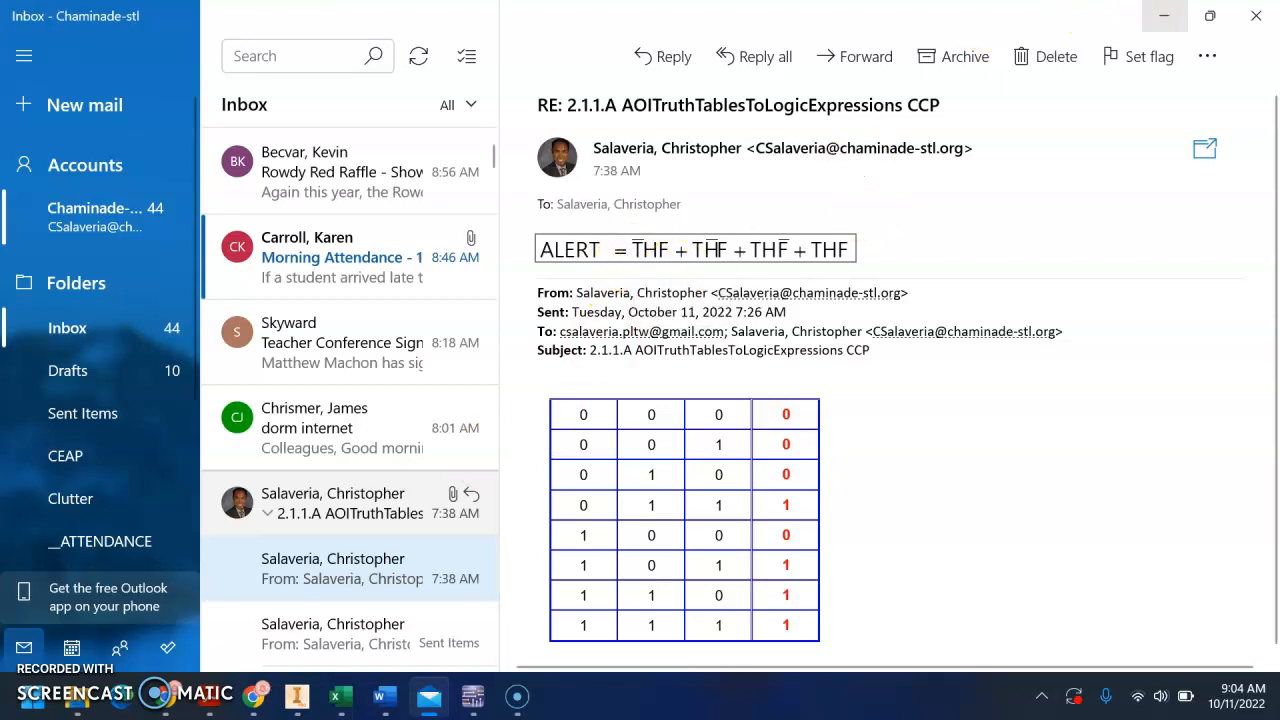
Switch to Multisim and paste the ALERT expression picture near the upper edge of the blank Design1 sheet
key("alt+Tab")
mouse_move(477, 688)
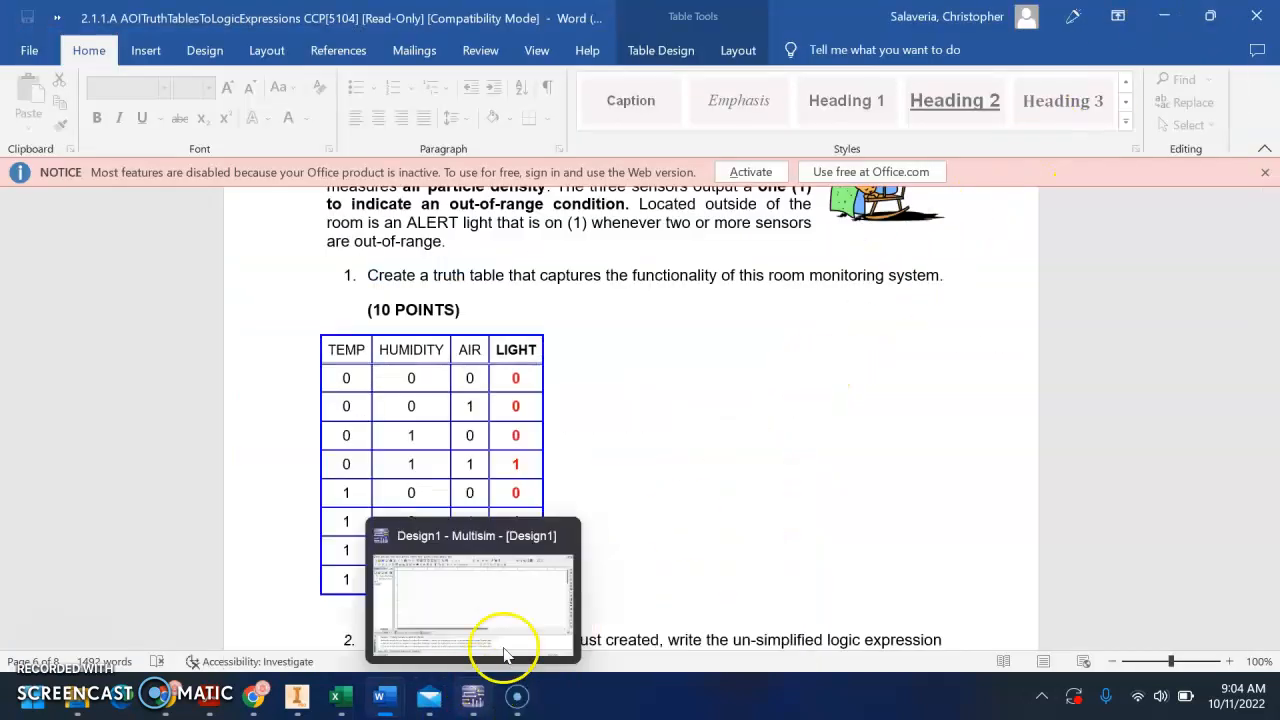
scroll(668, 450, "down", 5)
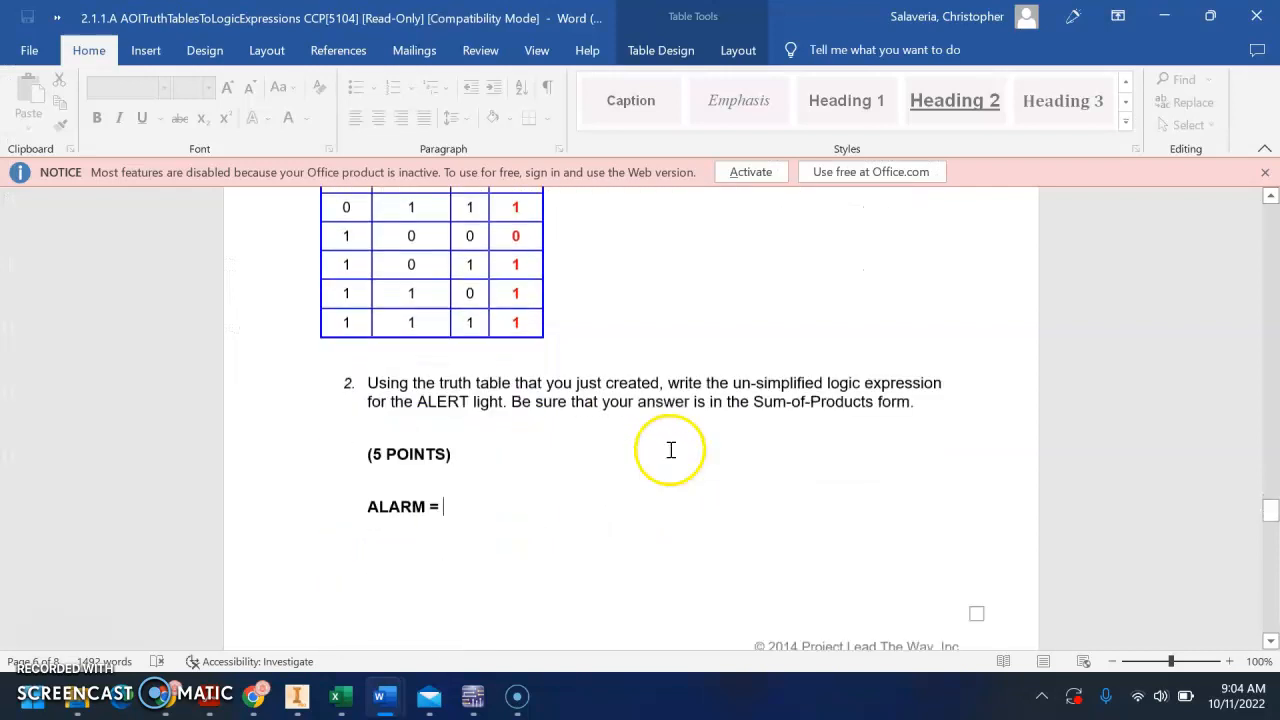
left_click(471, 688)
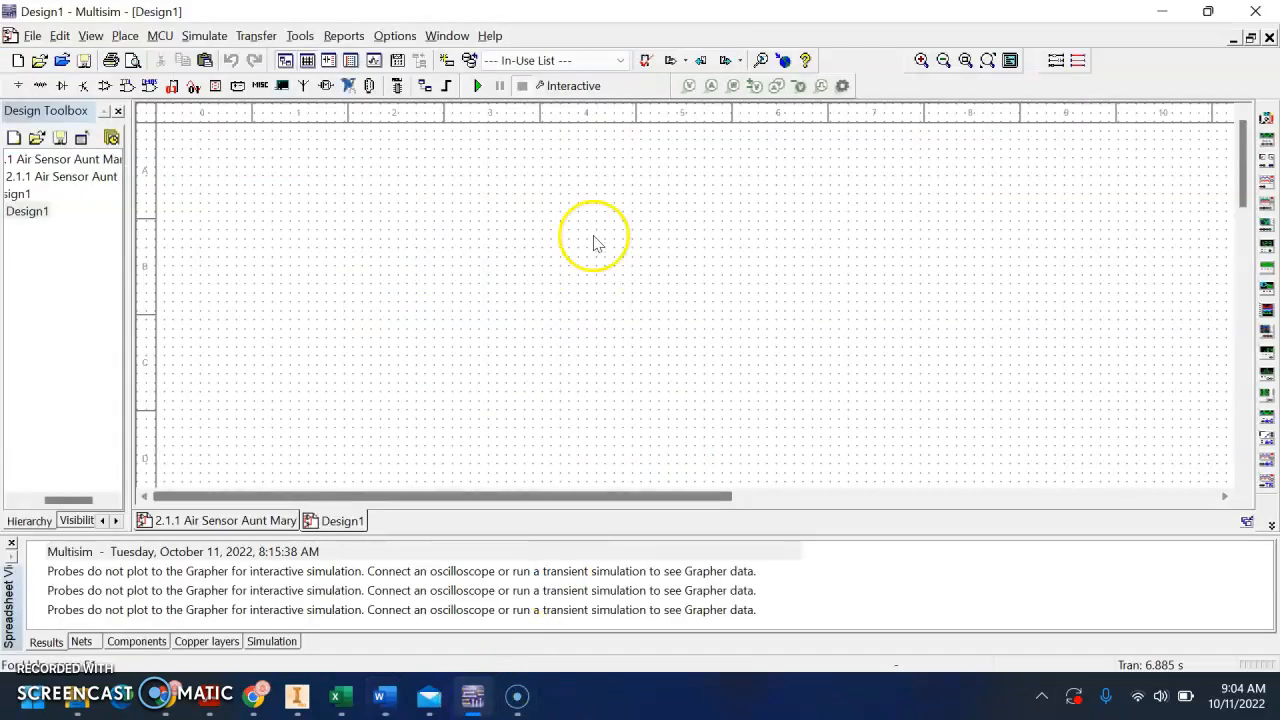
key("ctrl+v")
left_click(689, 138)
left_click_drag(686, 131, 694, 150)
left_click(612, 272)
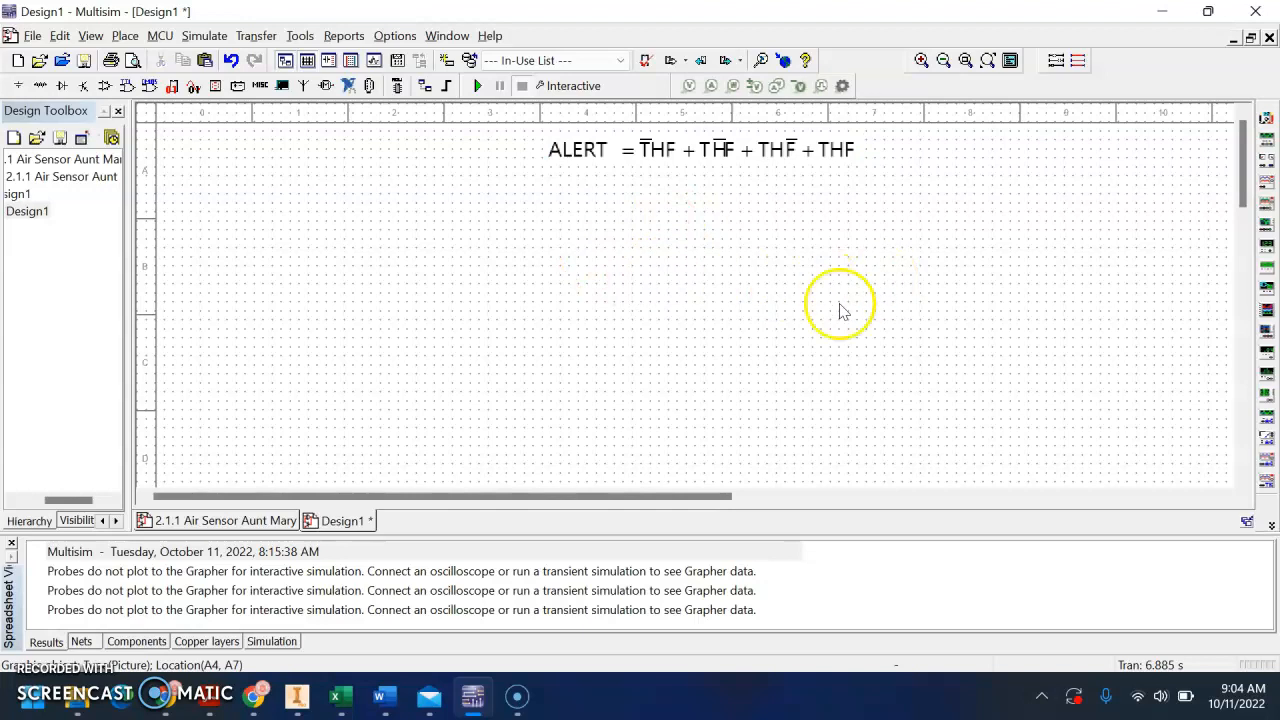
Set the Design1 sheet size to C in landscape orientation in the sheet properties
scroll(800, 334, "down", 1)
left_click_drag(800, 334, 683, 306)
right_click(734, 297)
left_click(812, 451)
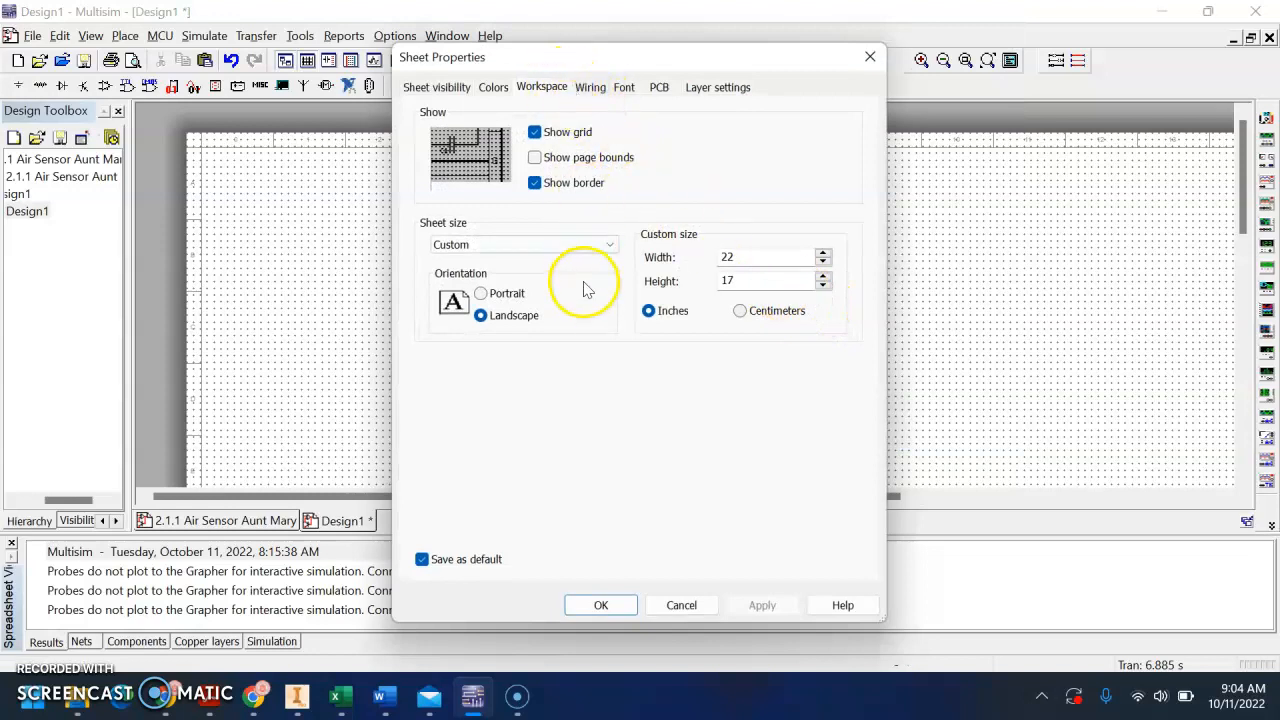
left_click(597, 248)
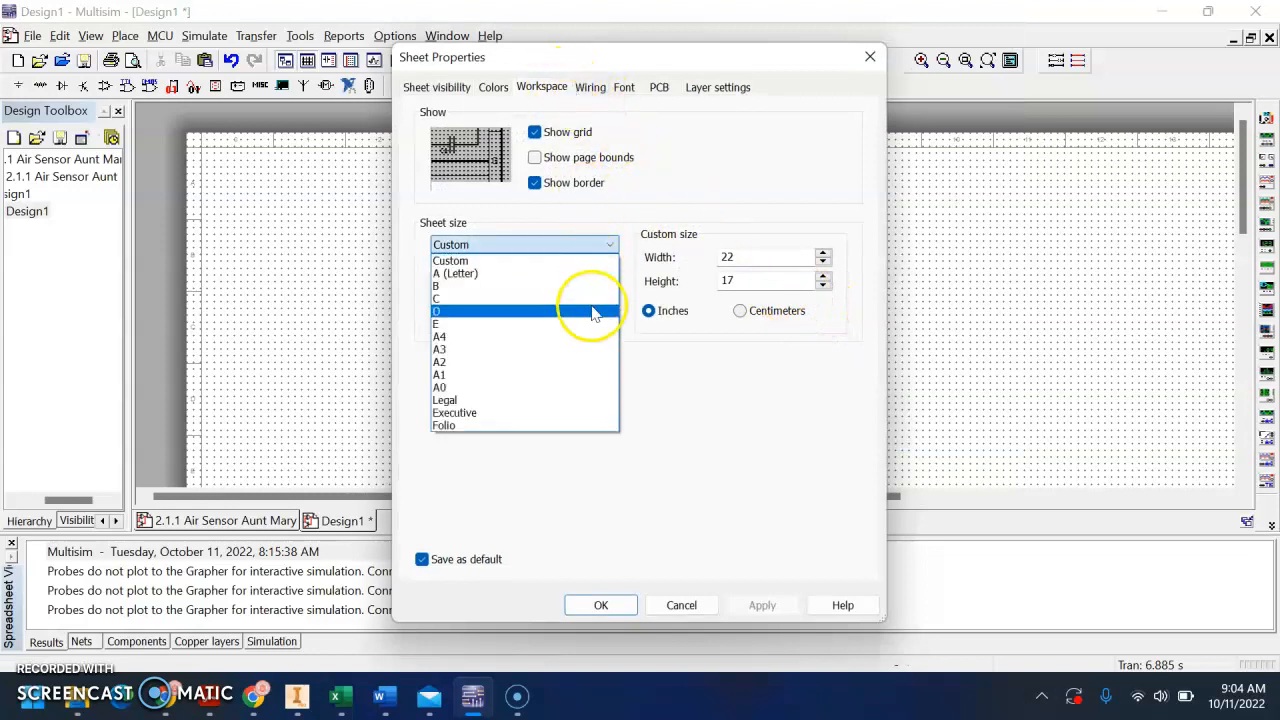
left_click(590, 273)
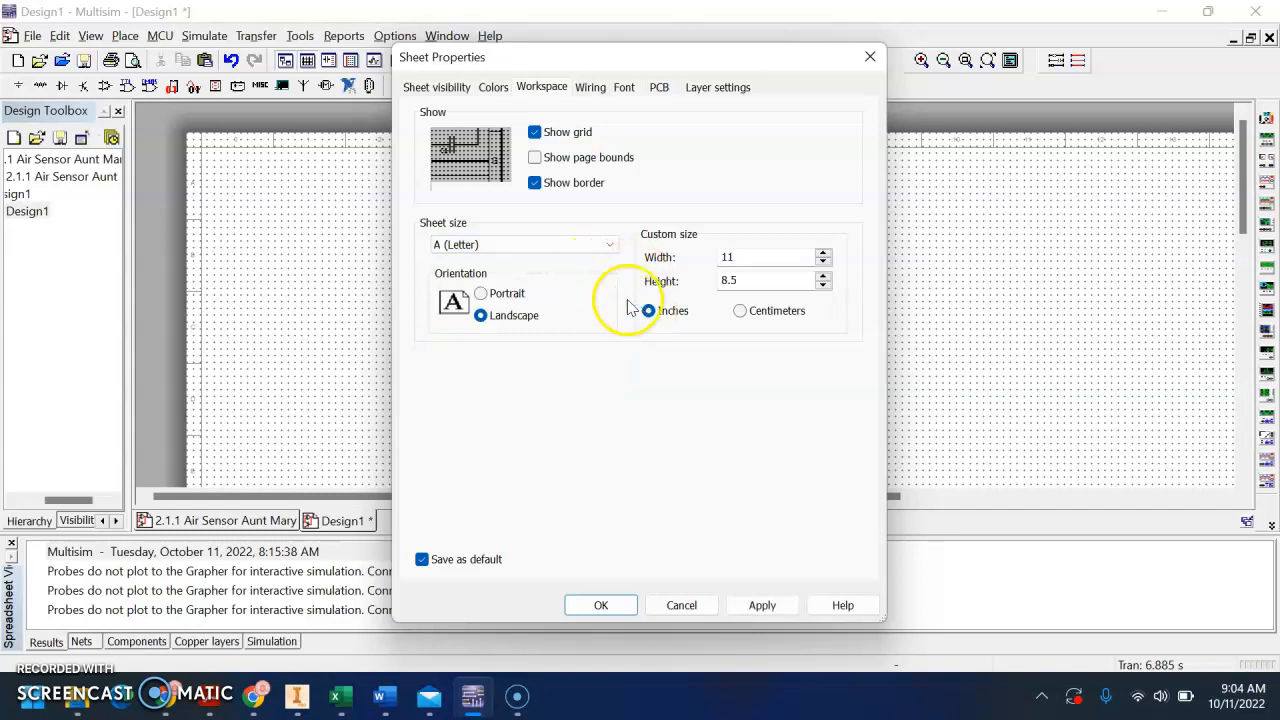
left_click(580, 246)
left_click(574, 299)
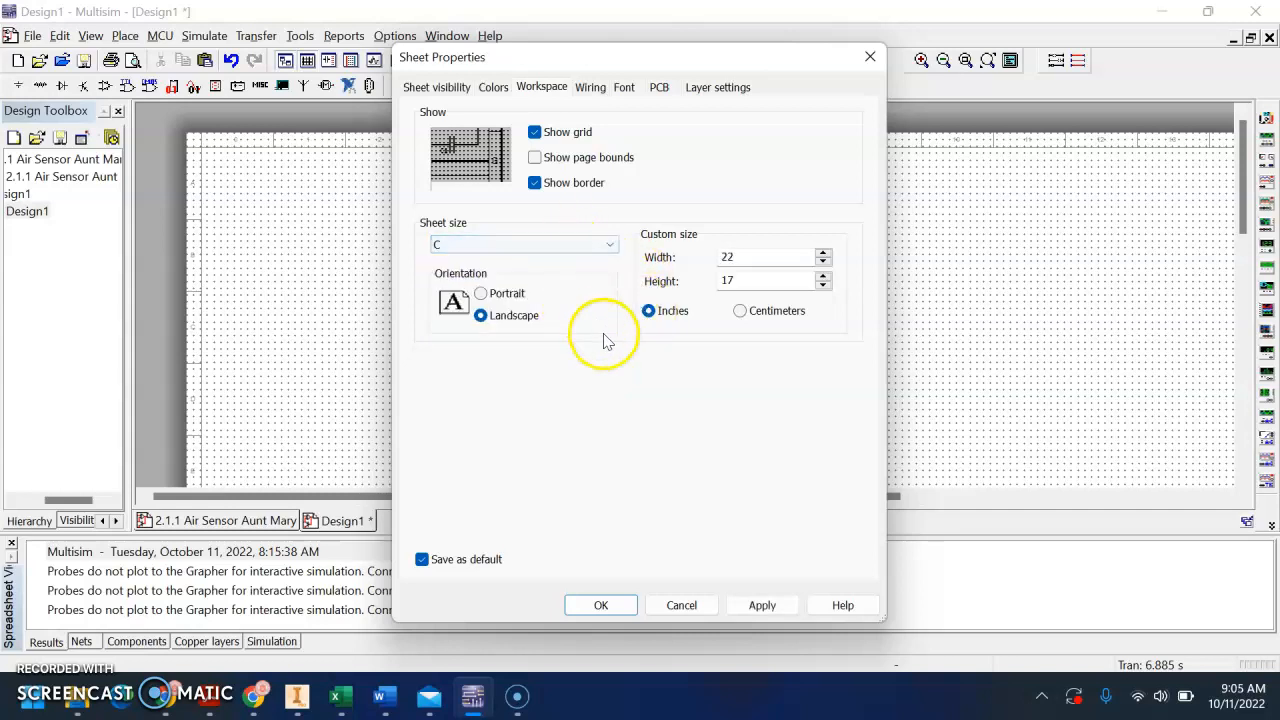
left_click(623, 605)
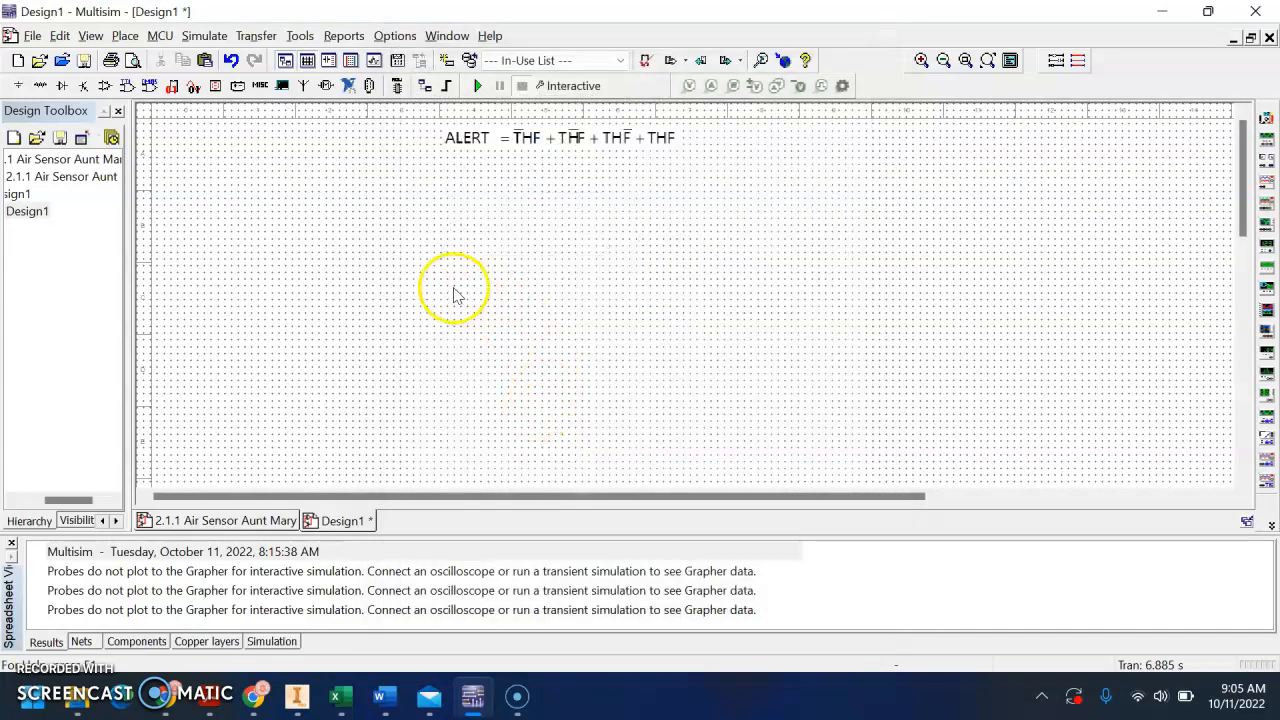
Place a VCC component from the POWER_SOURCES family near the upper-left corner of the sheet
left_click_drag(466, 296, 634, 377)
scroll(638, 368, "down", 2)
scroll(642, 362, "up", 2)
scroll(636, 360, "up", 1)
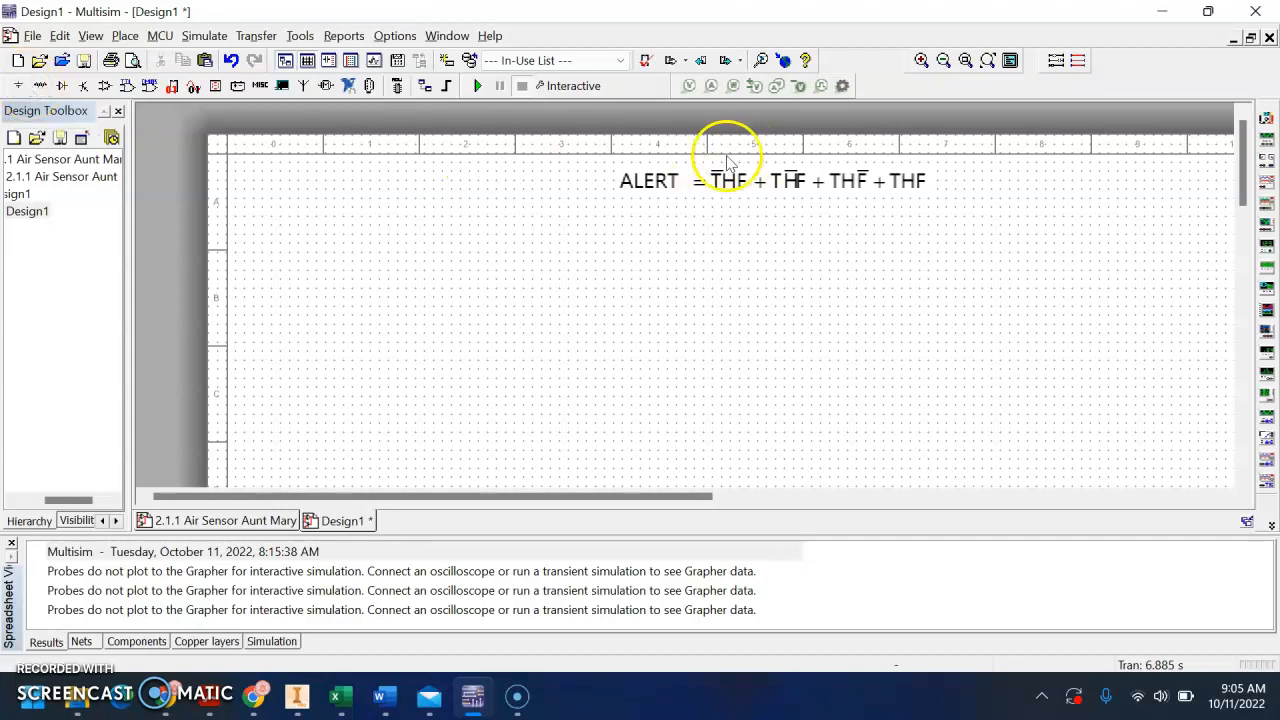
left_click(20, 87)
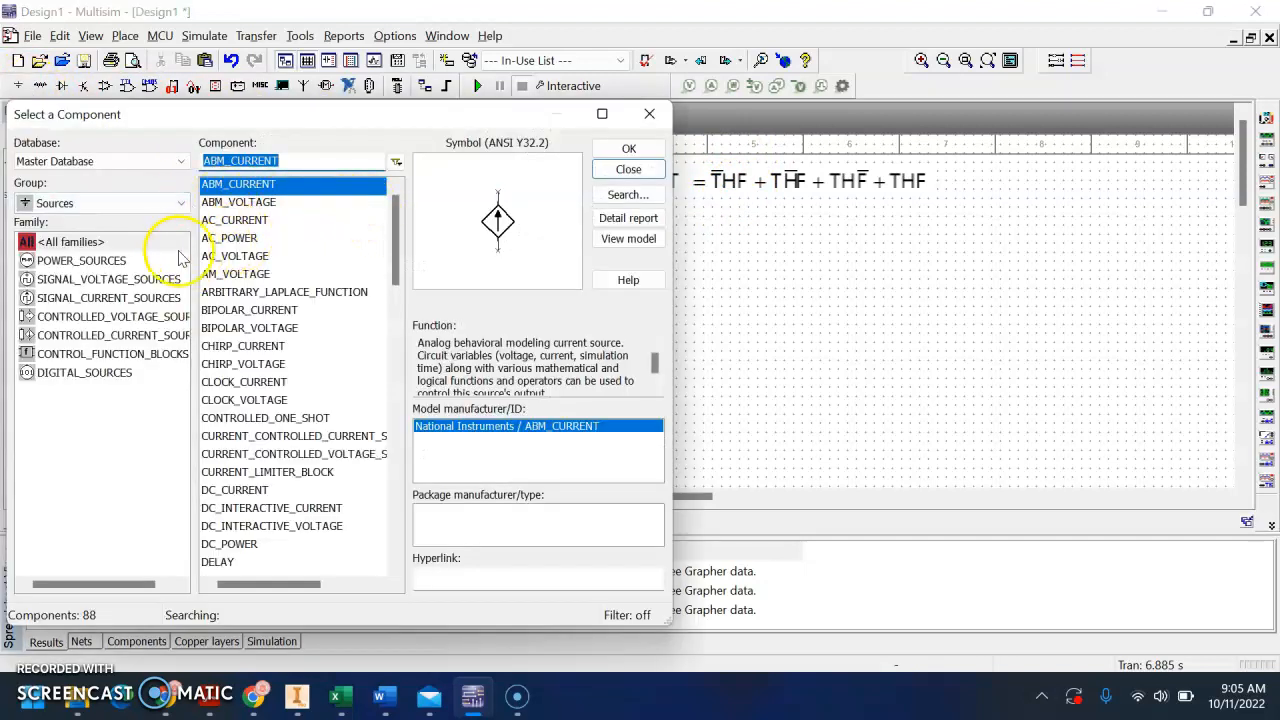
left_click(147, 263)
left_click(215, 490)
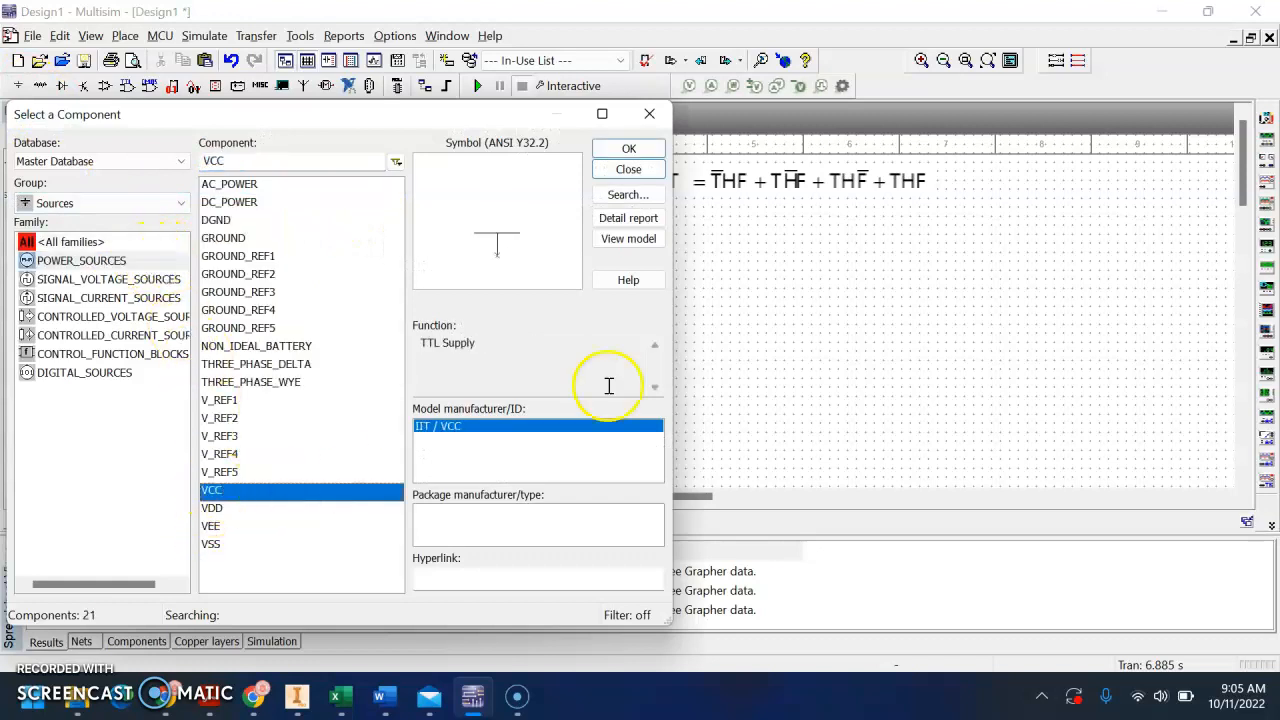
left_click(652, 149)
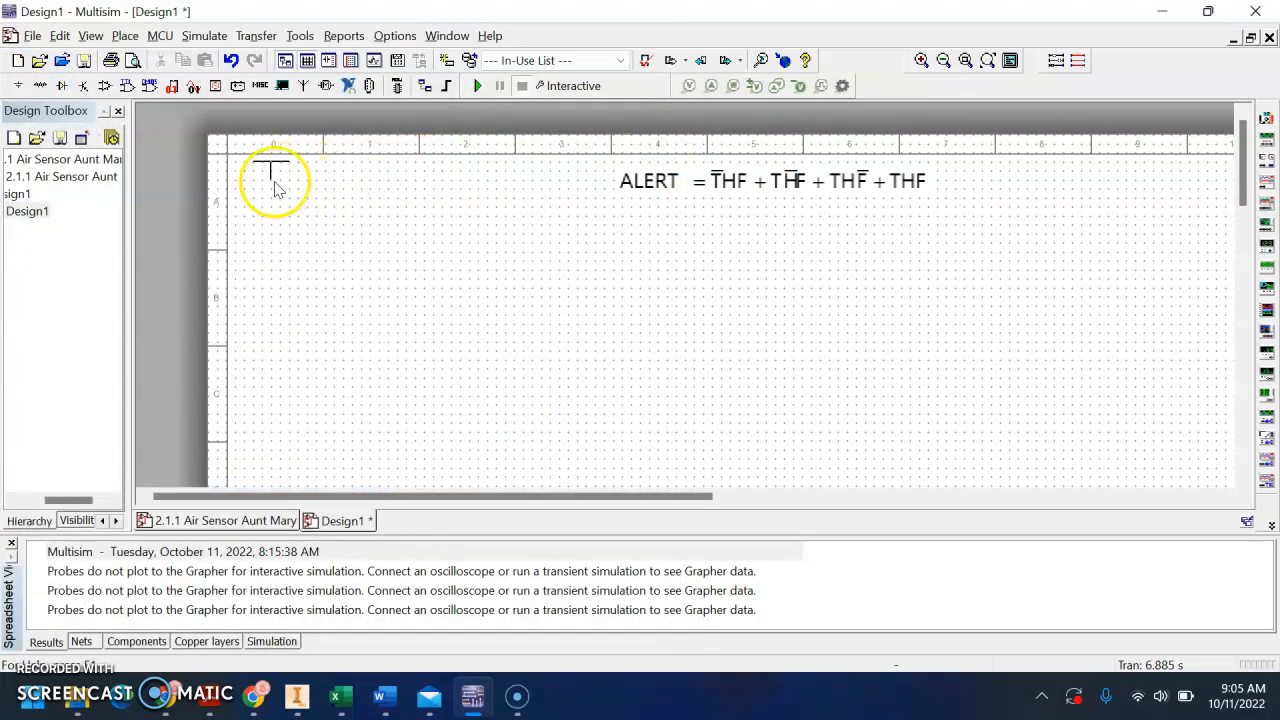
left_click(272, 186)
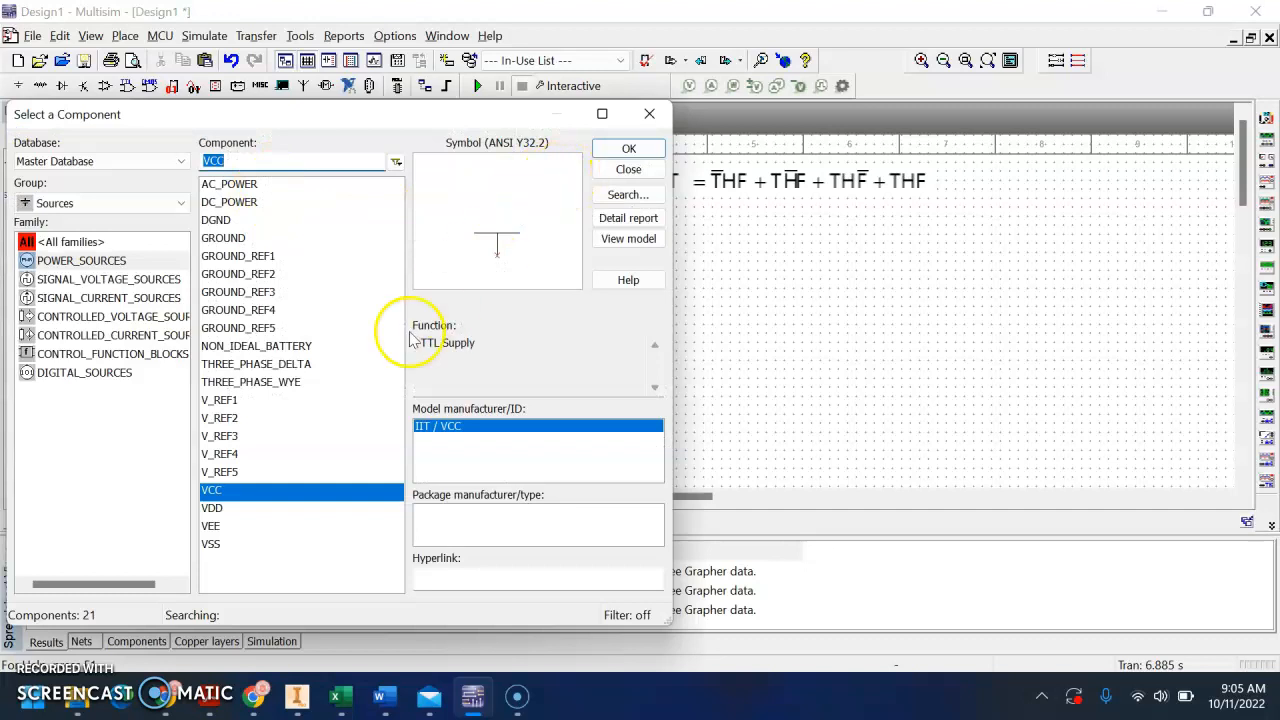
Place a DGND digital ground to the right of VCC and another at the sheet's upper-left corner
left_click(290, 220)
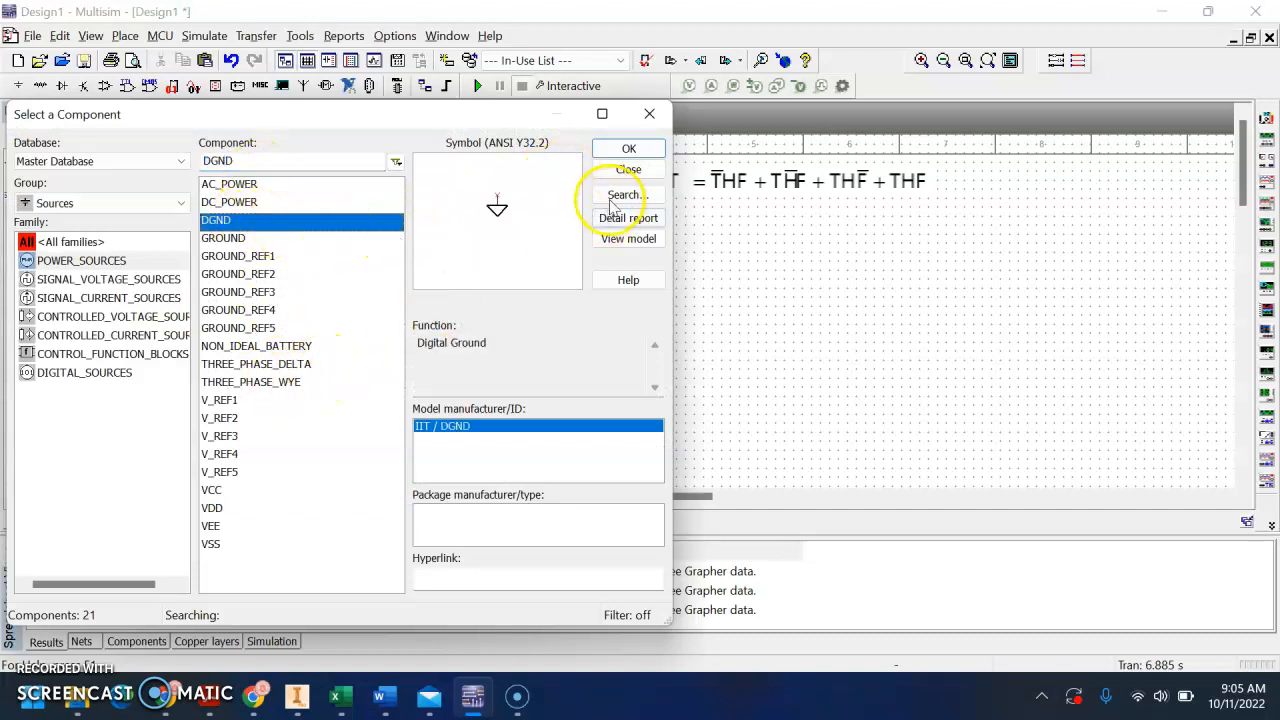
left_click(628, 148)
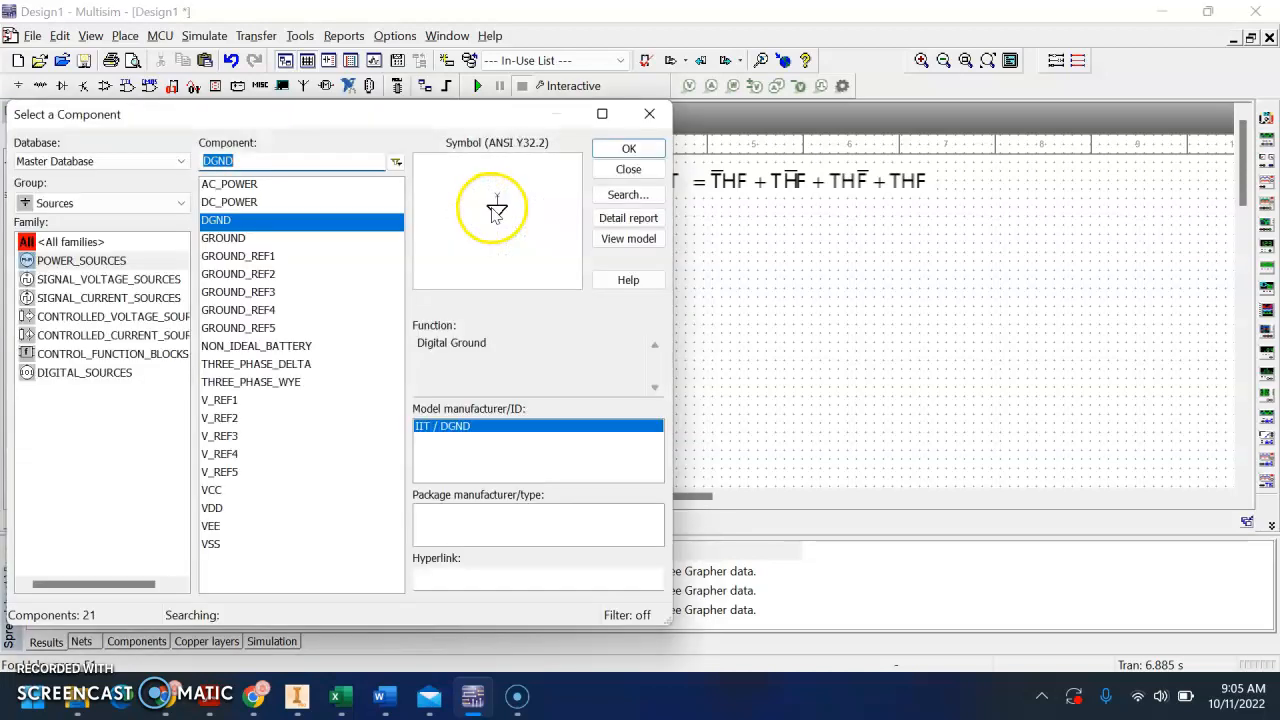
left_click(608, 168)
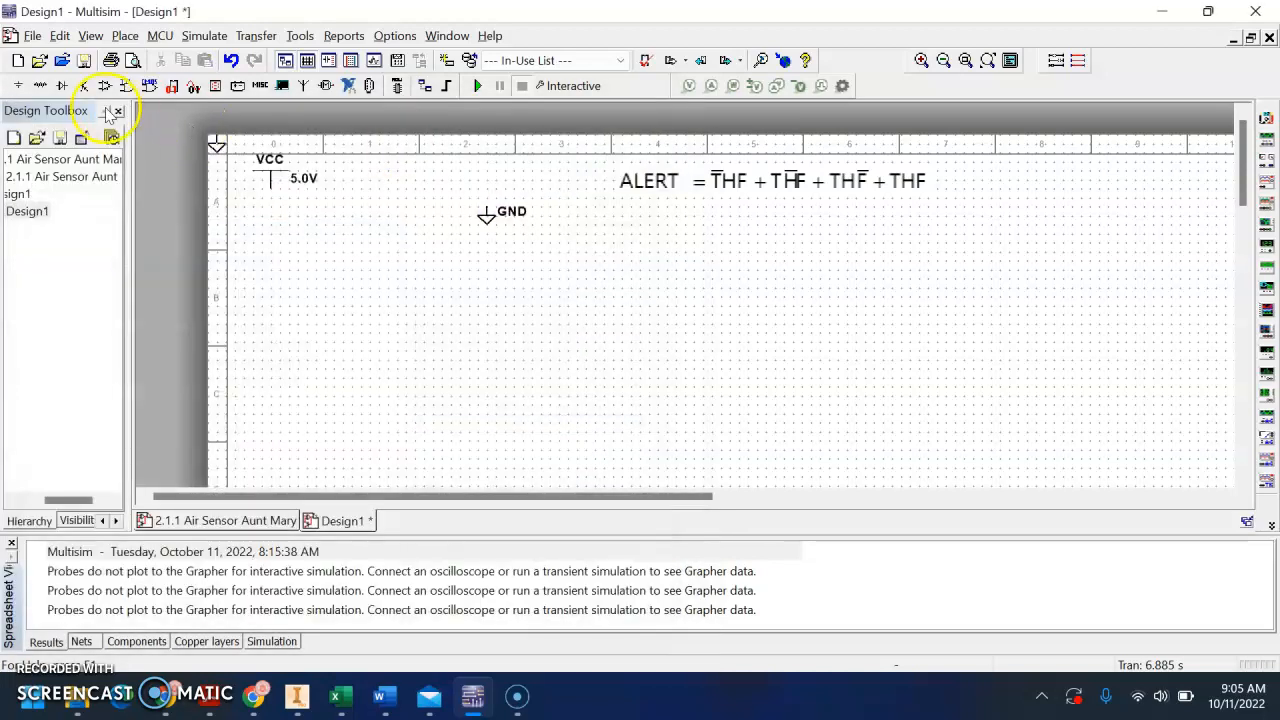
left_click(19, 86)
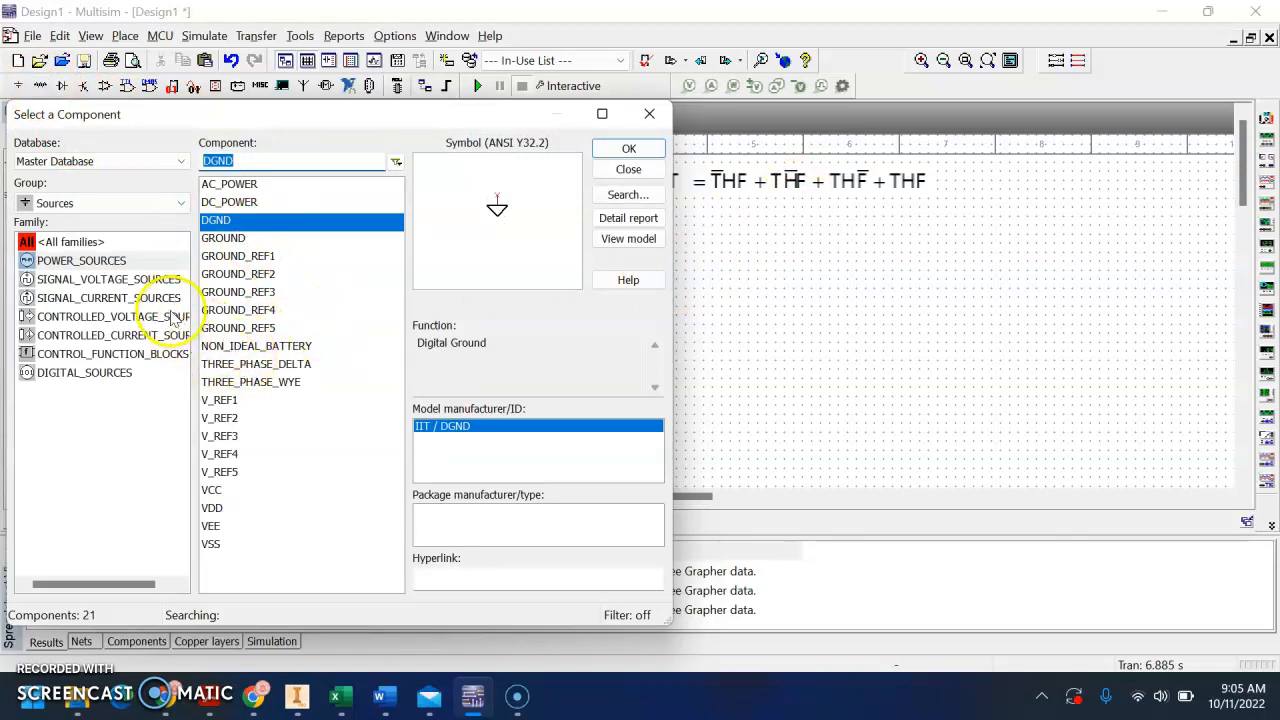
left_click(629, 148)
left_click(486, 213)
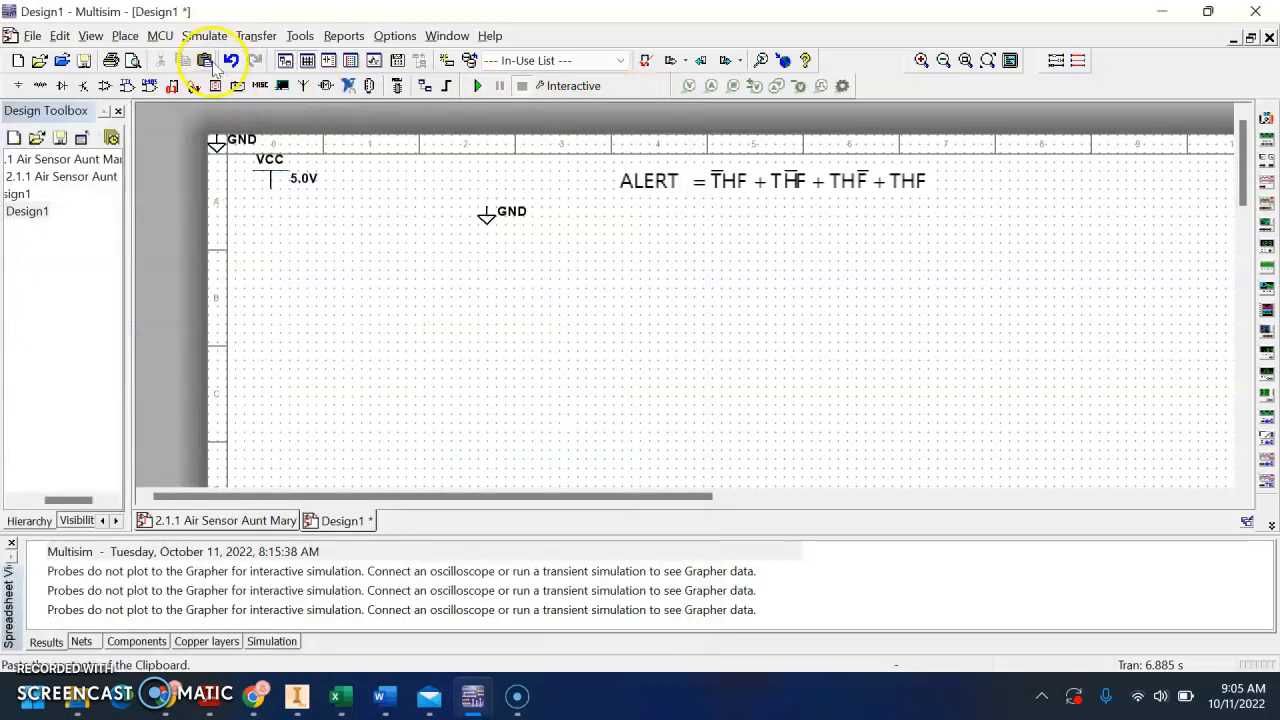
Place three SPDT switches from the Basic group's SWITCH family side by side below VCC
left_click(47, 86)
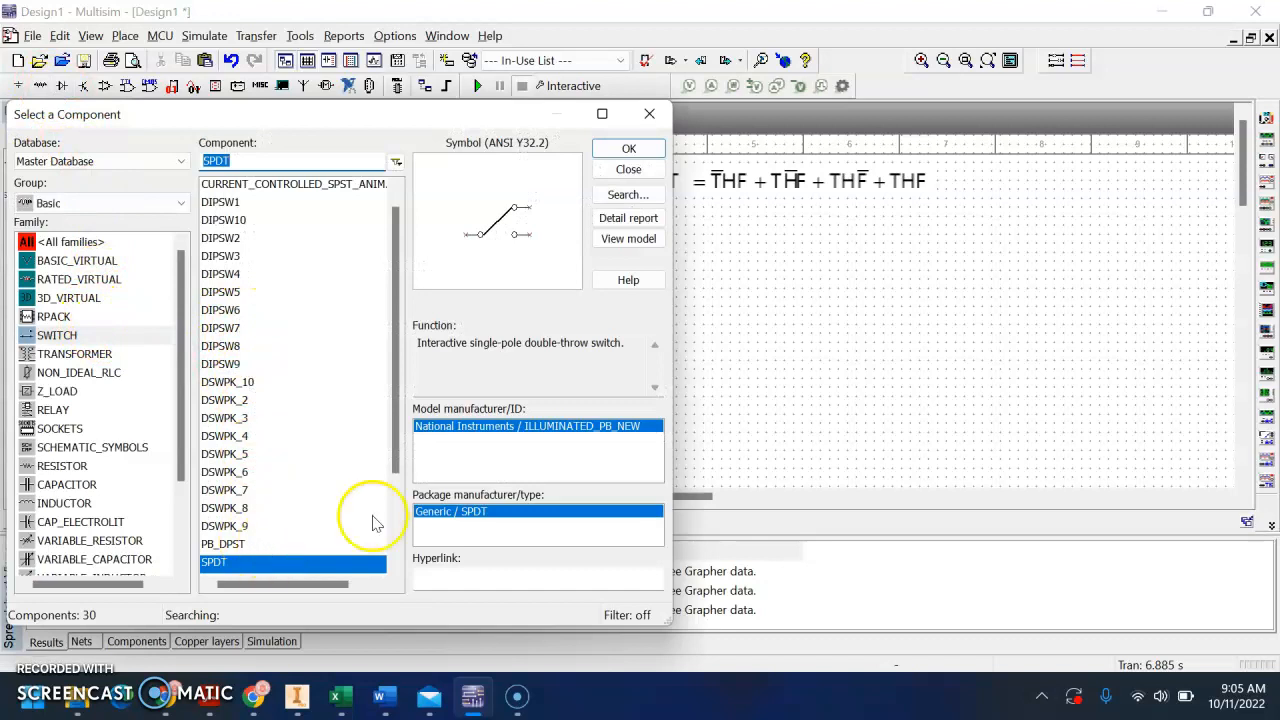
left_click(628, 155)
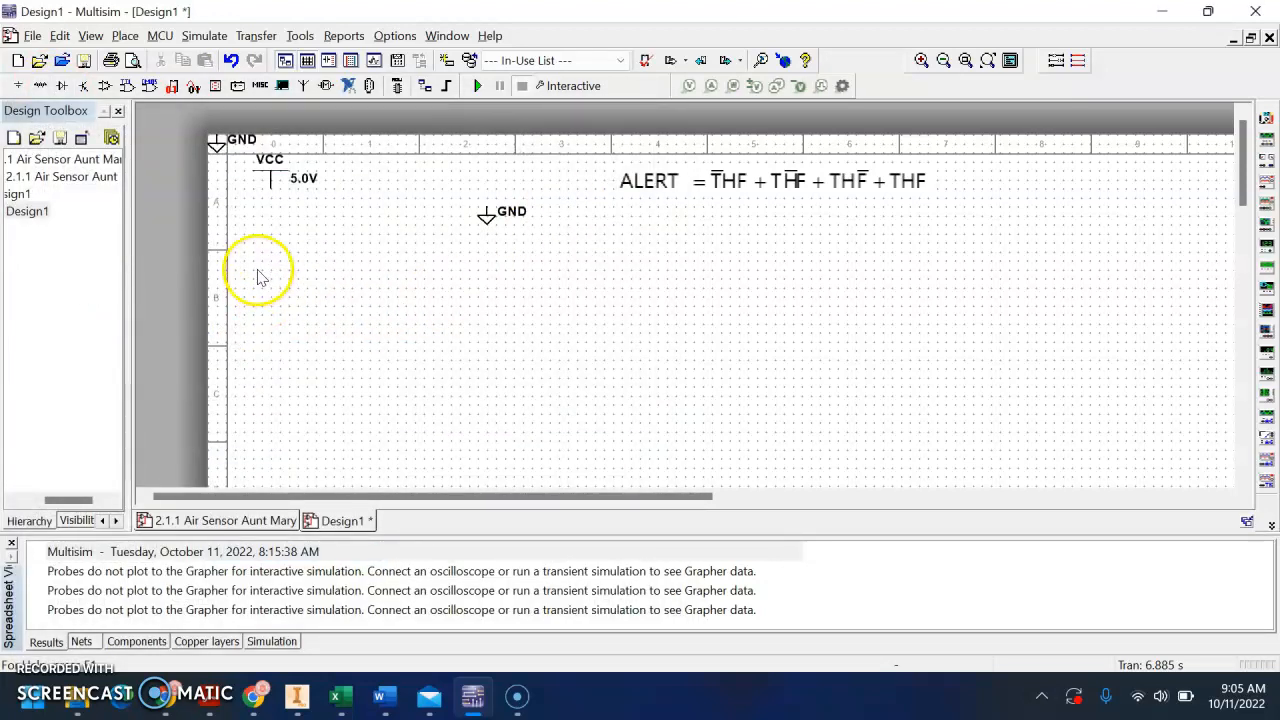
left_click(258, 277)
left_click(627, 168)
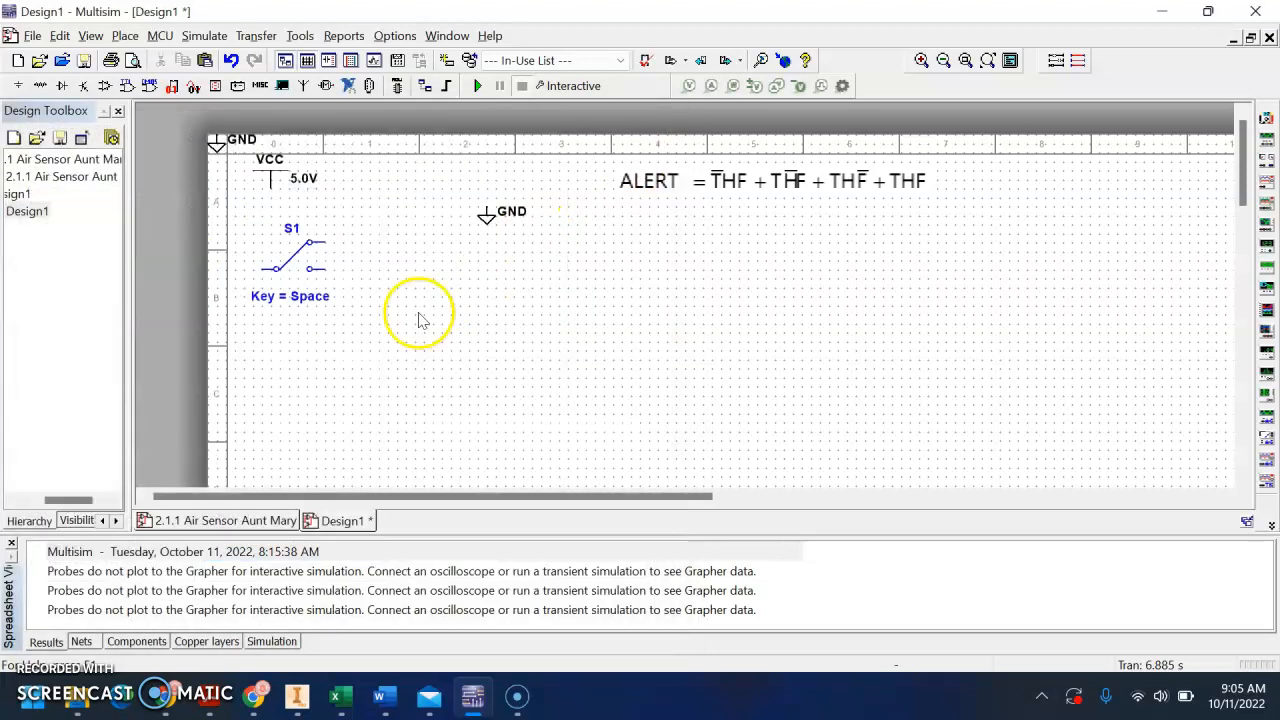
left_click(364, 280)
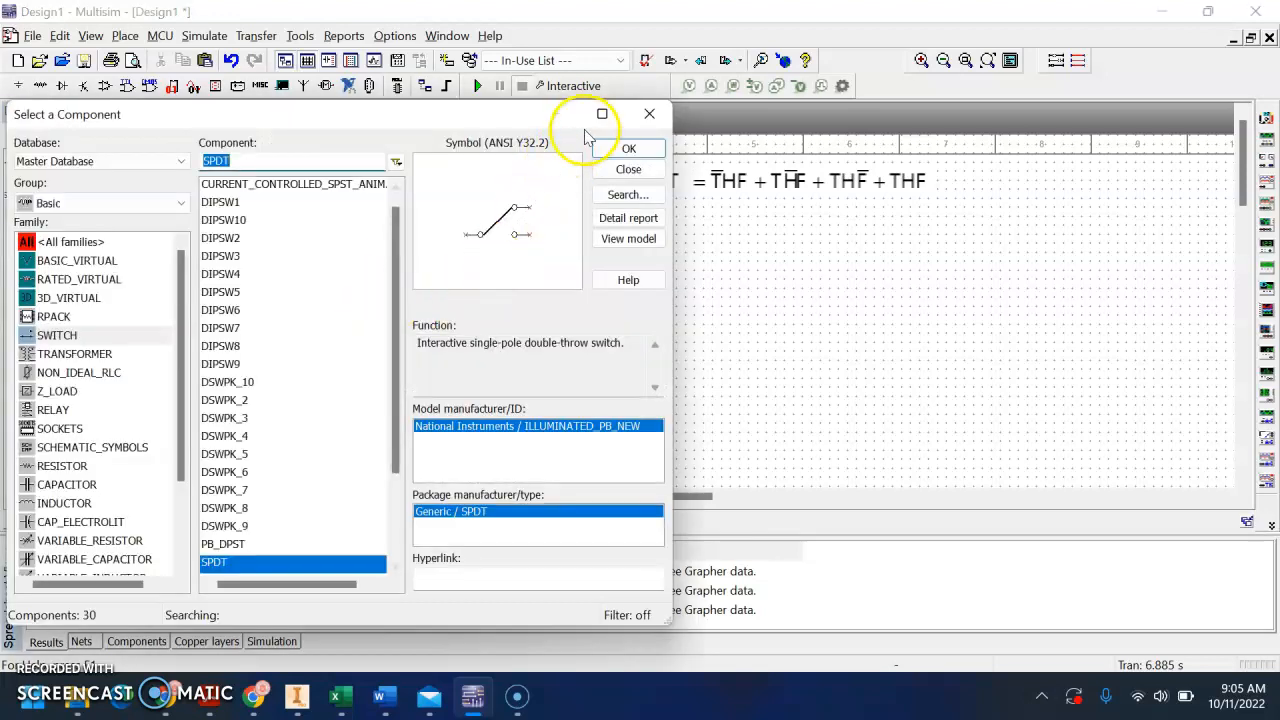
left_click(620, 148)
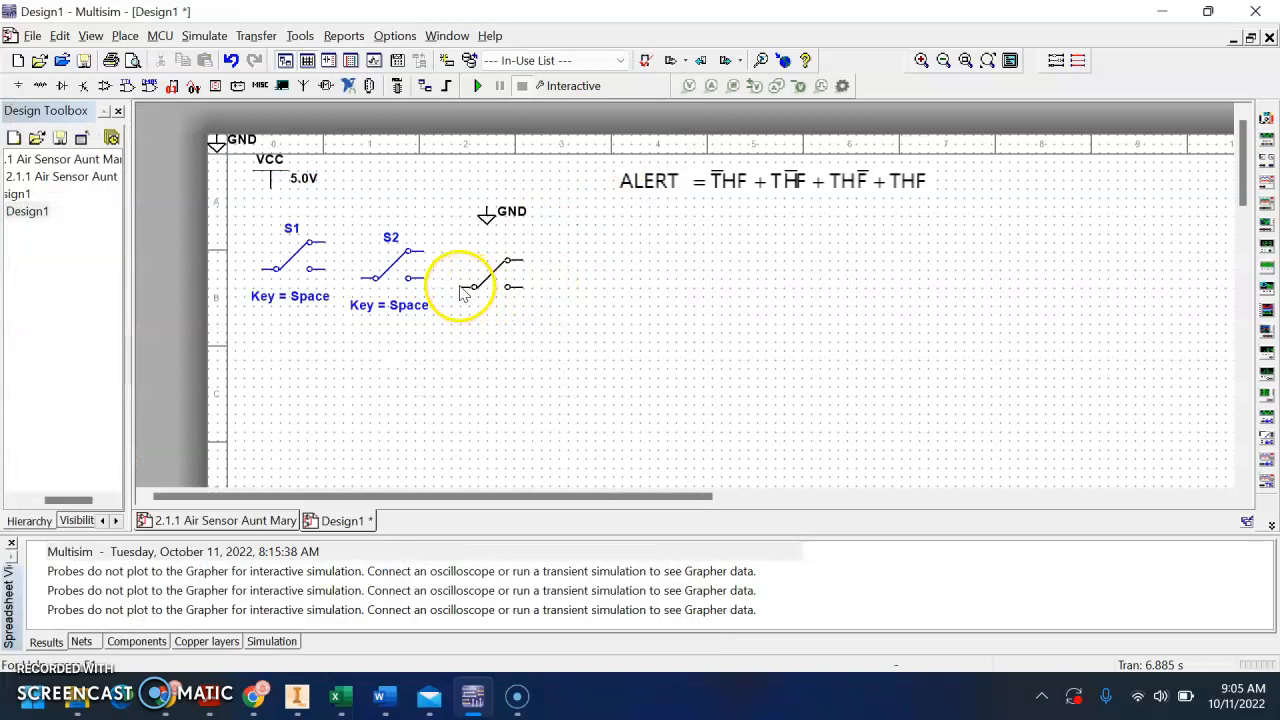
left_click(458, 281)
left_click(623, 171)
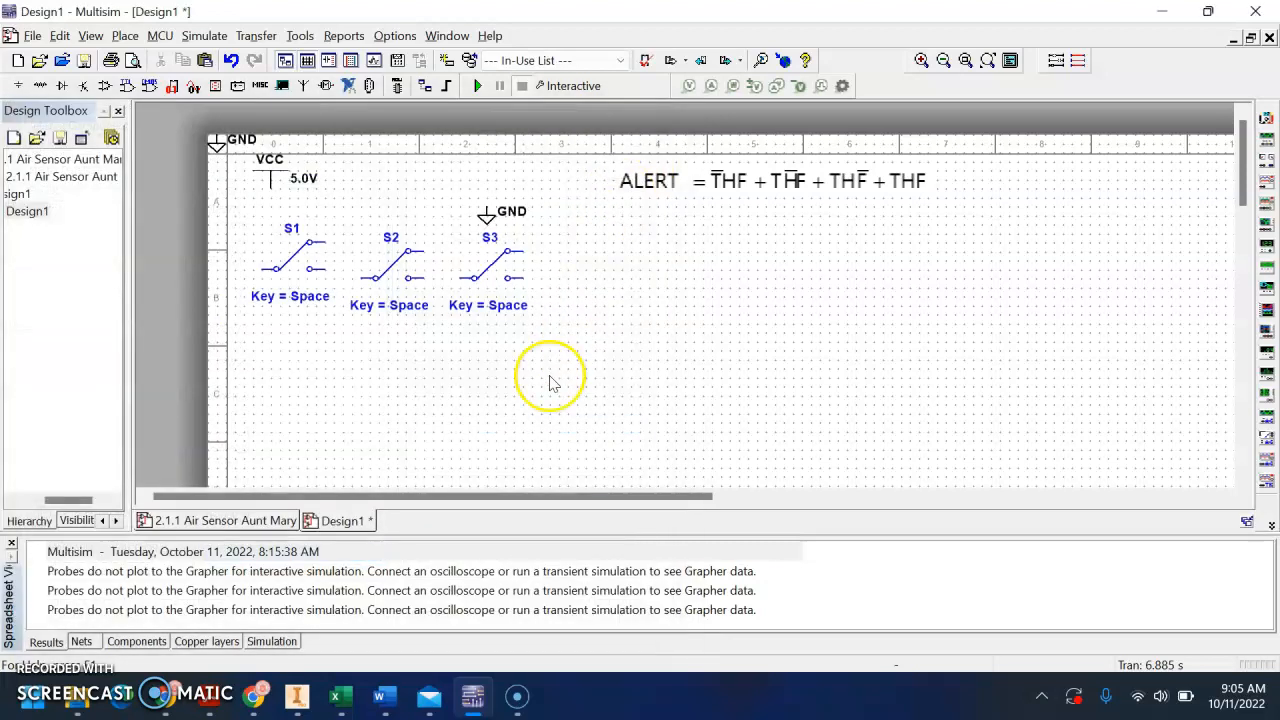
Rotate all three switches 90° counter clockwise and move the overlapping ground to the right of the third switch
left_click_drag(560, 364, 262, 258)
right_click(290, 266)
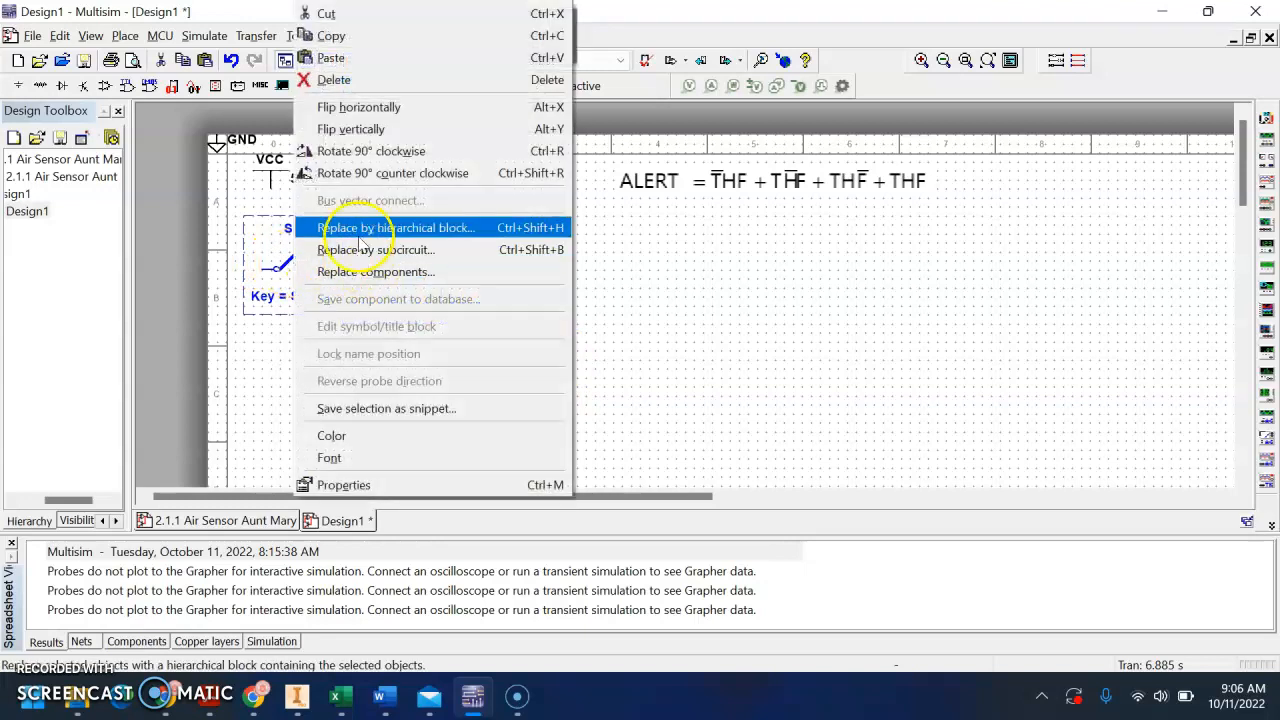
left_click(428, 174)
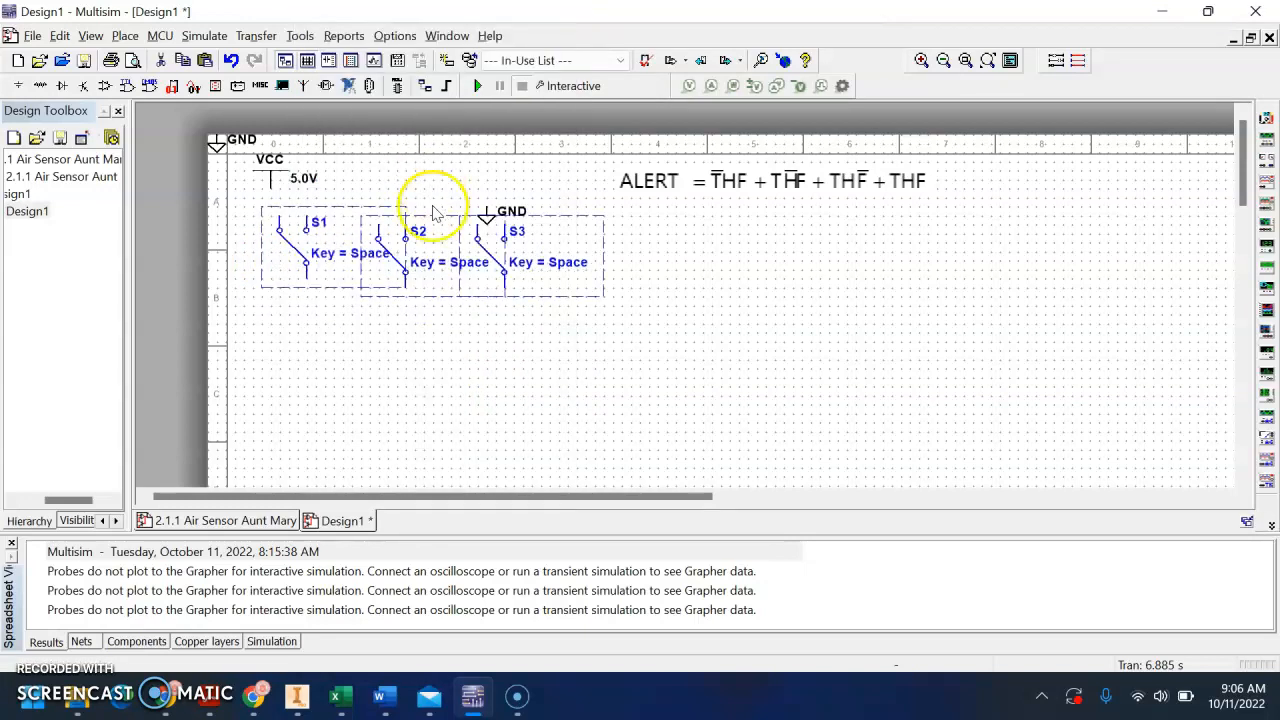
left_click(487, 218)
left_click_drag(487, 218, 585, 225)
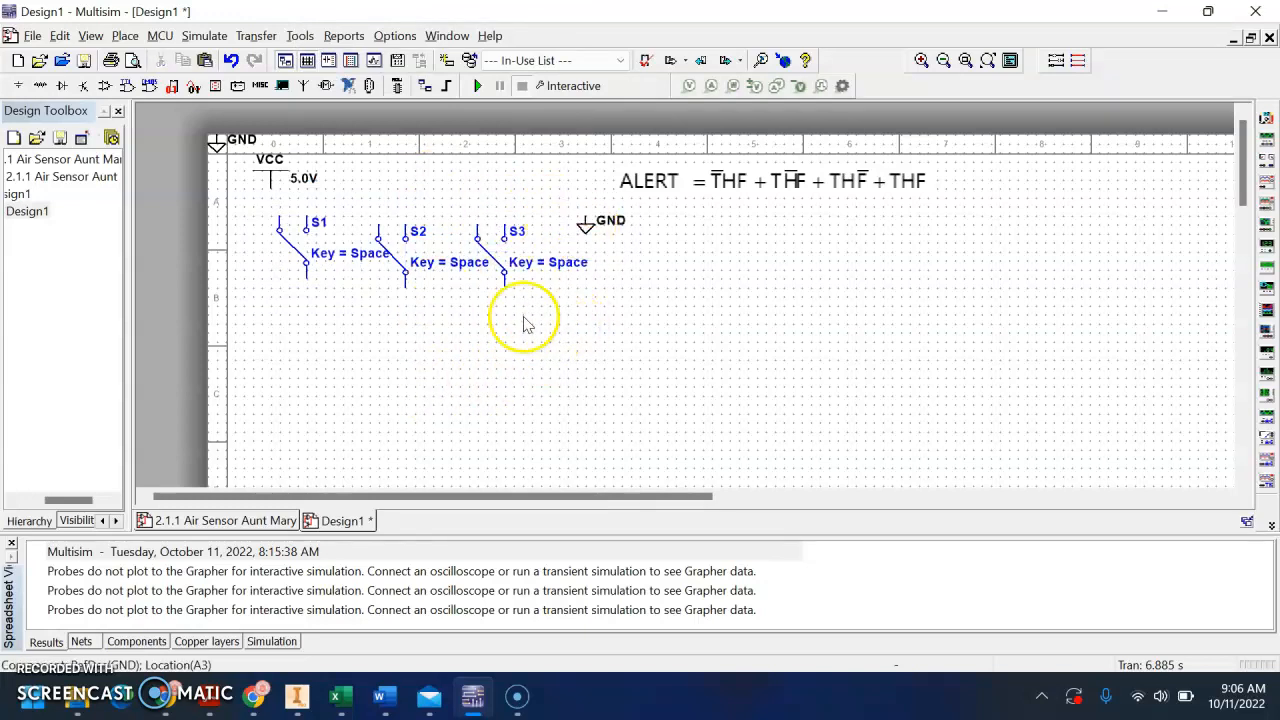
Set the toggle key of switch S1 to T
double_click(333, 255)
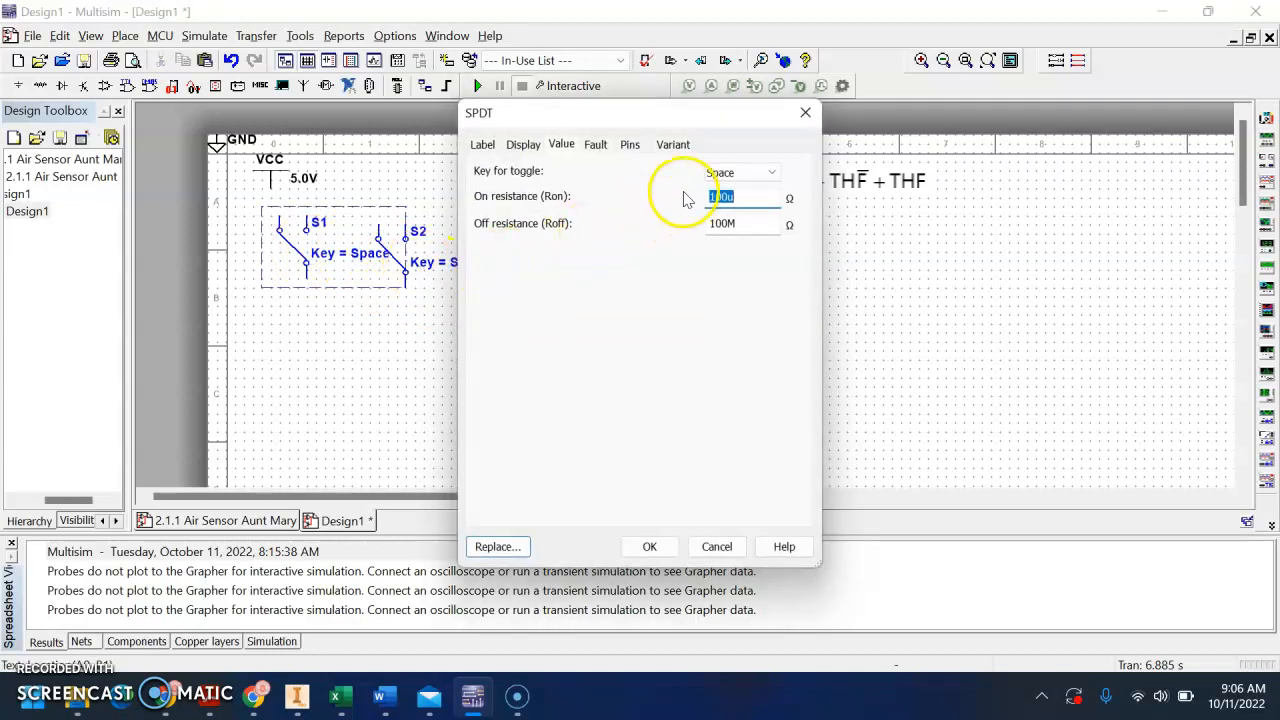
left_click(722, 176)
key("t")
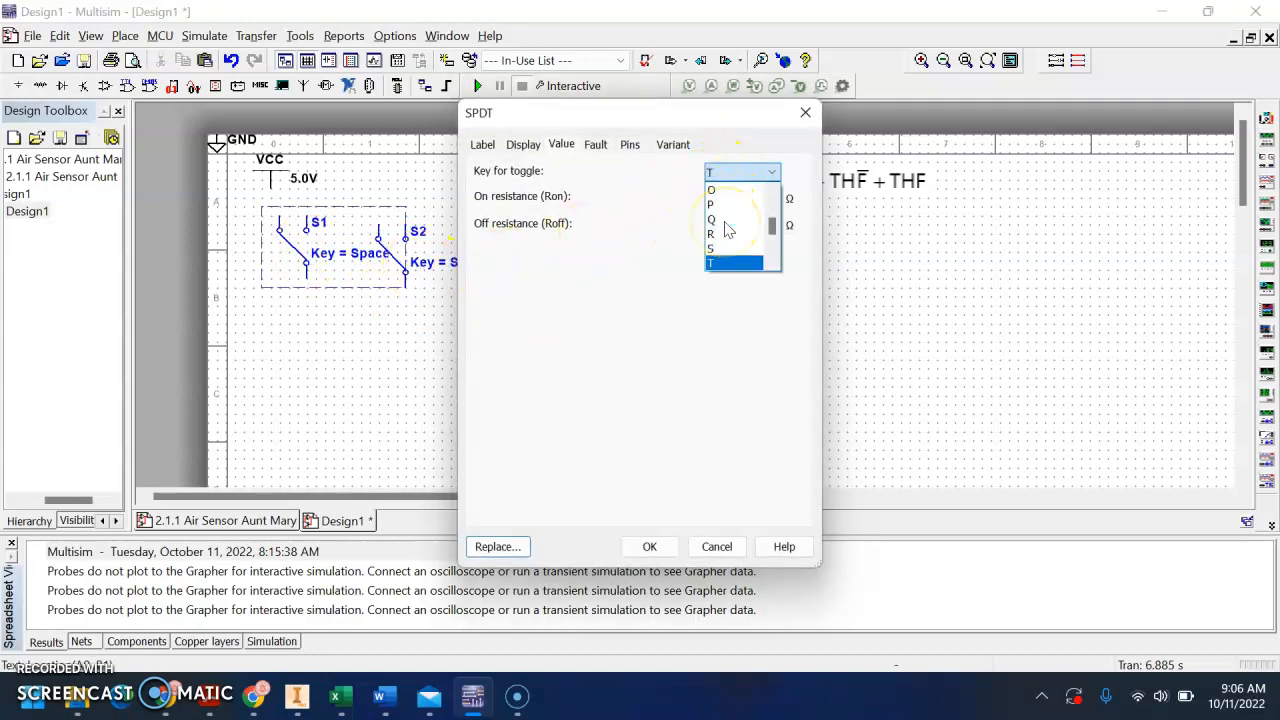
key("Return")
left_click(652, 546)
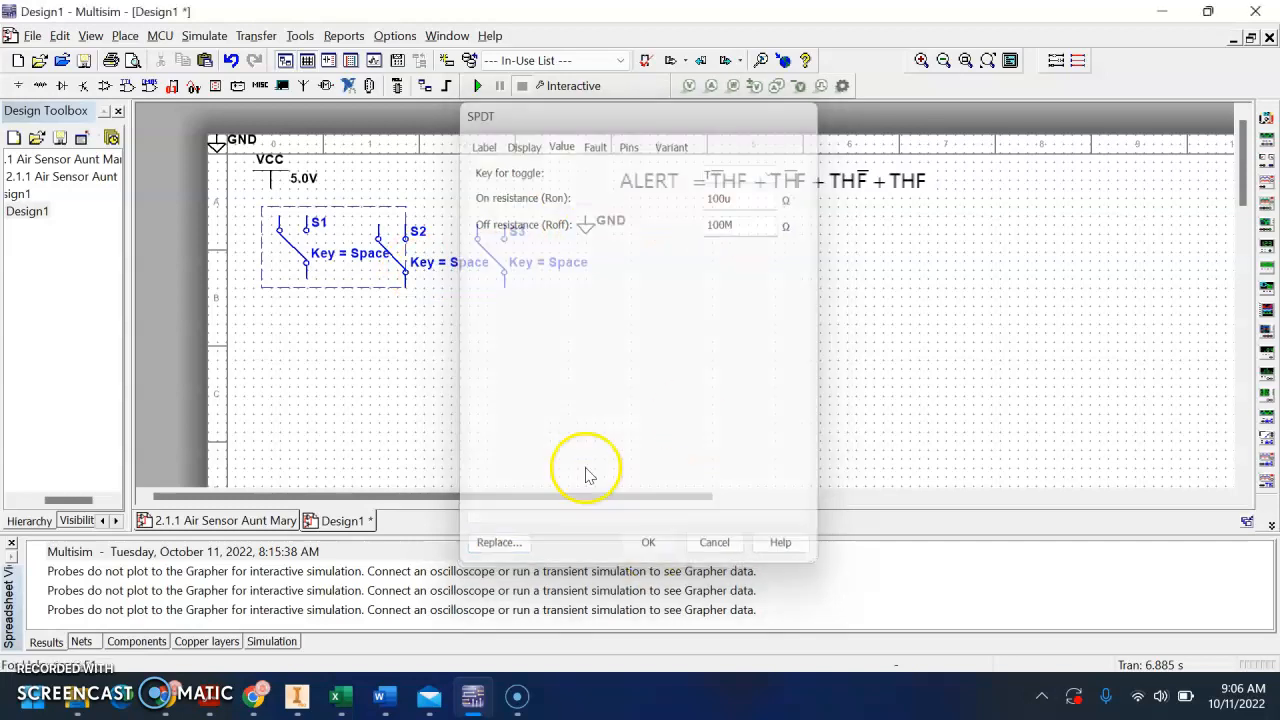
Set the toggle key of switch S2 to H
double_click(437, 265)
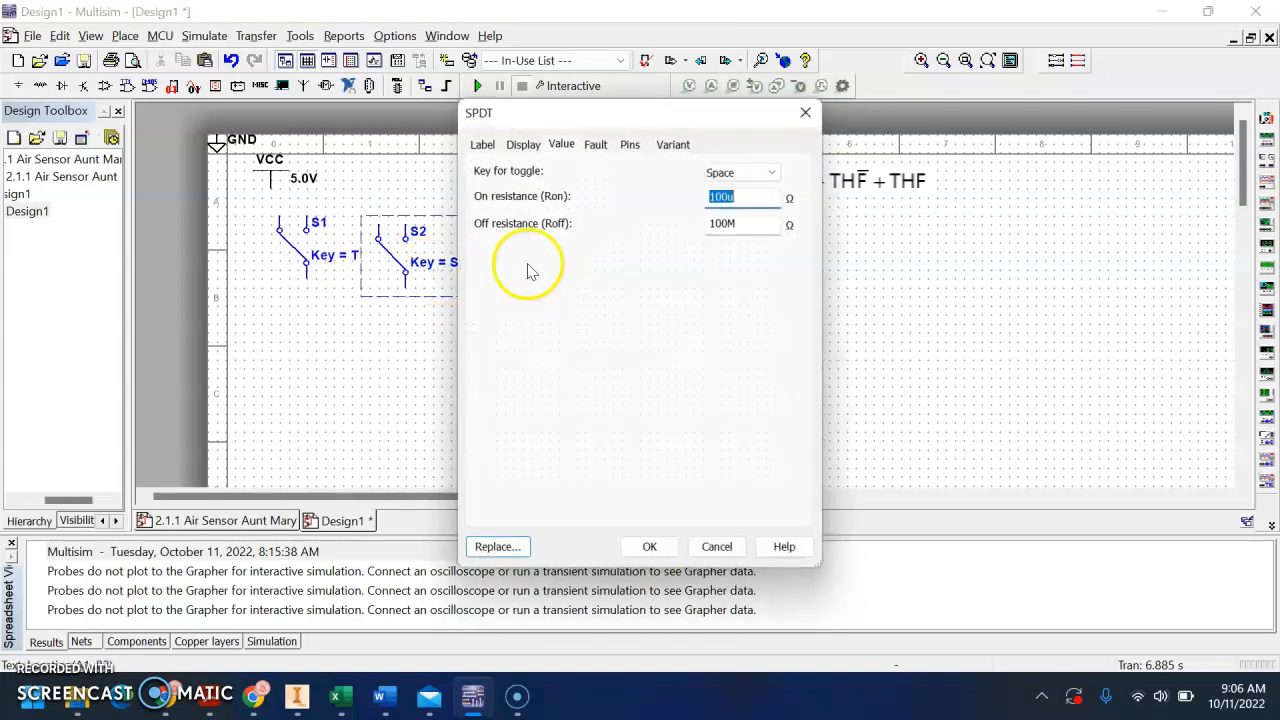
left_click(730, 173)
key("h")
key("Return")
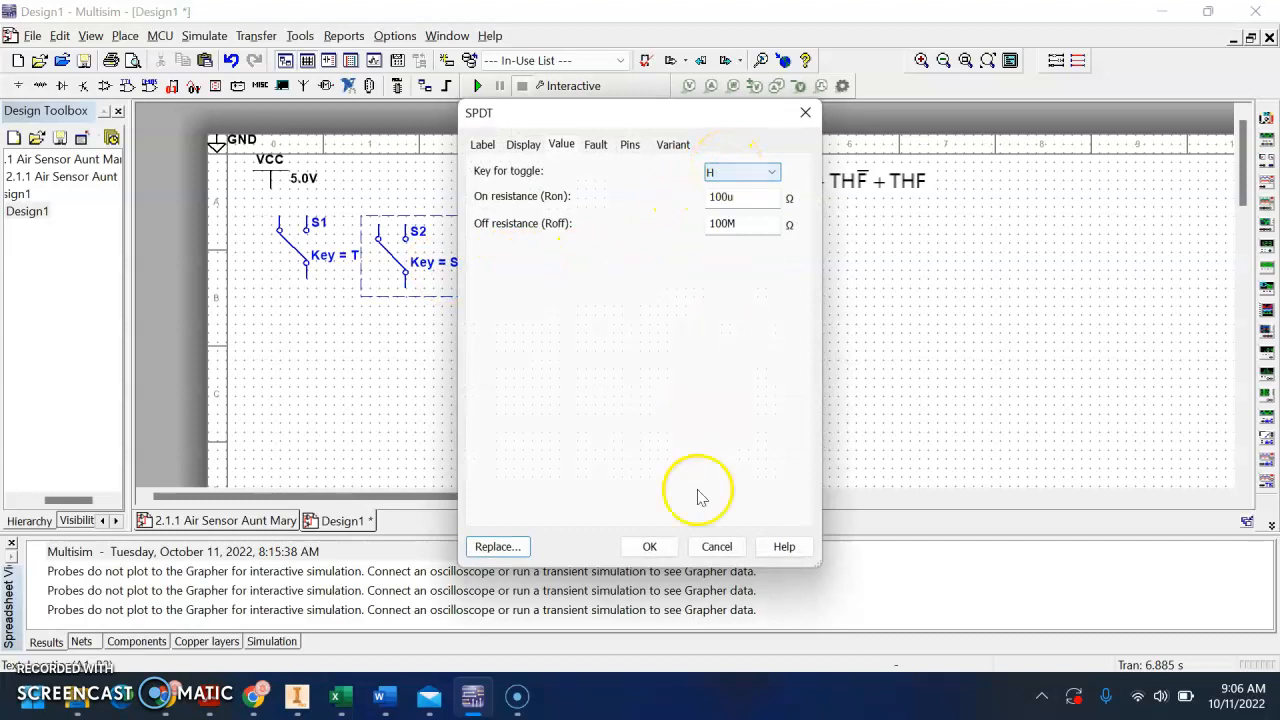
left_click(649, 546)
Set the toggle key of switch S3 to F
left_click(508, 250)
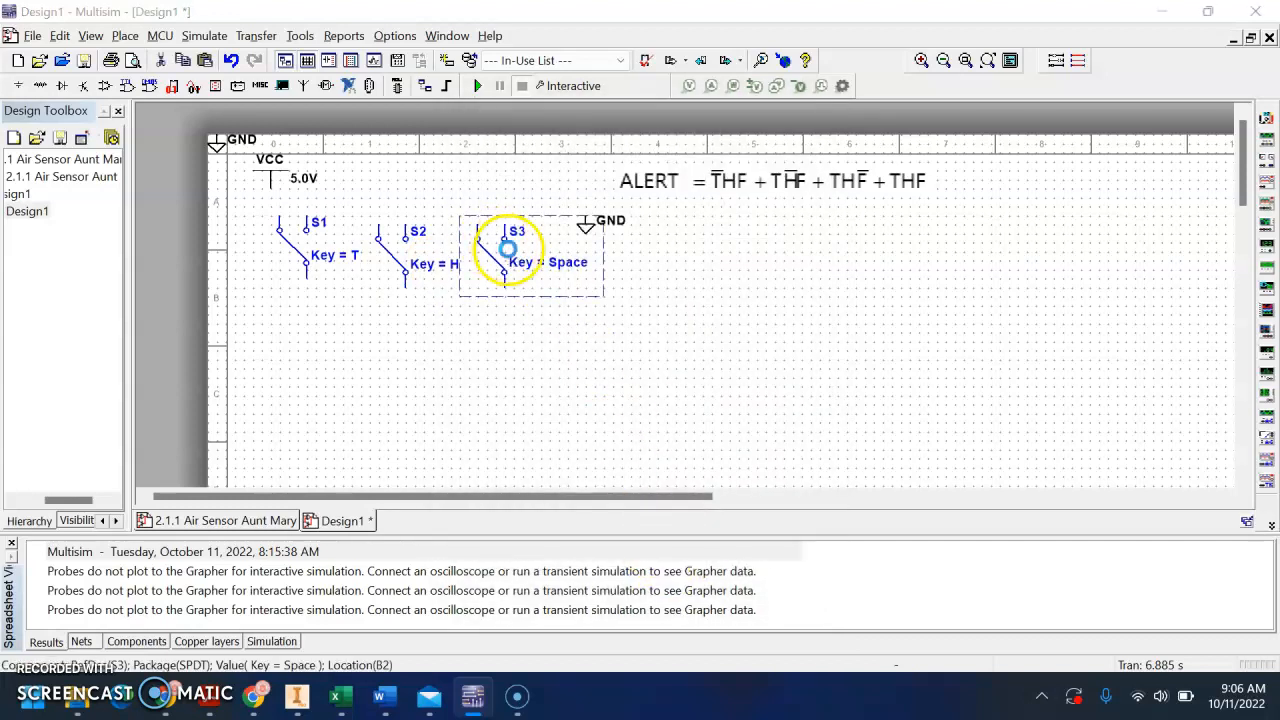
double_click(508, 250)
left_click(743, 173)
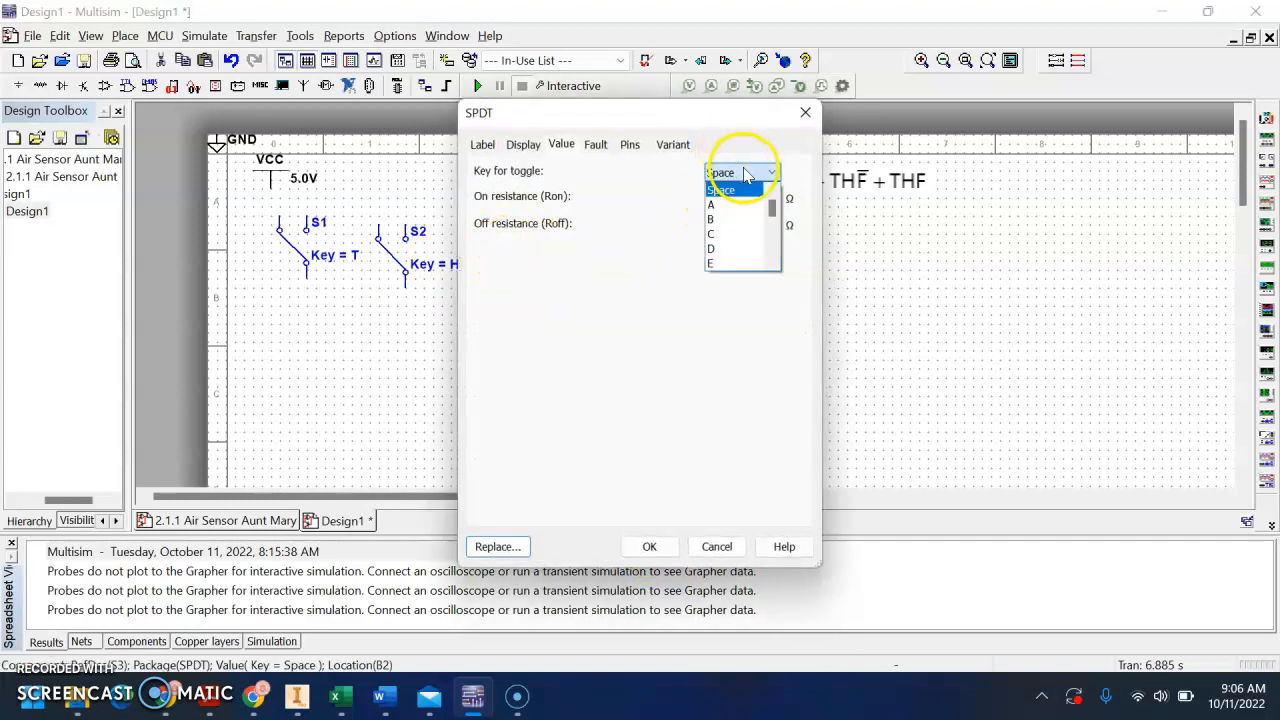
left_click(748, 173)
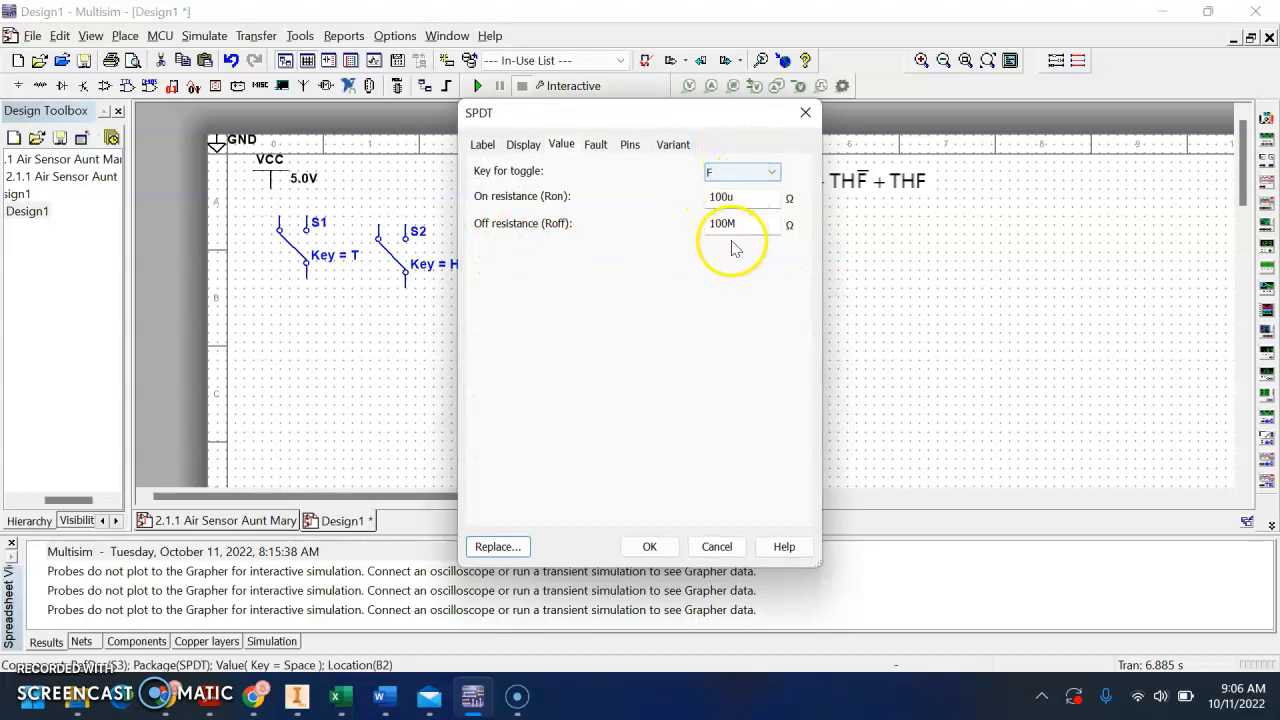
left_click(650, 548)
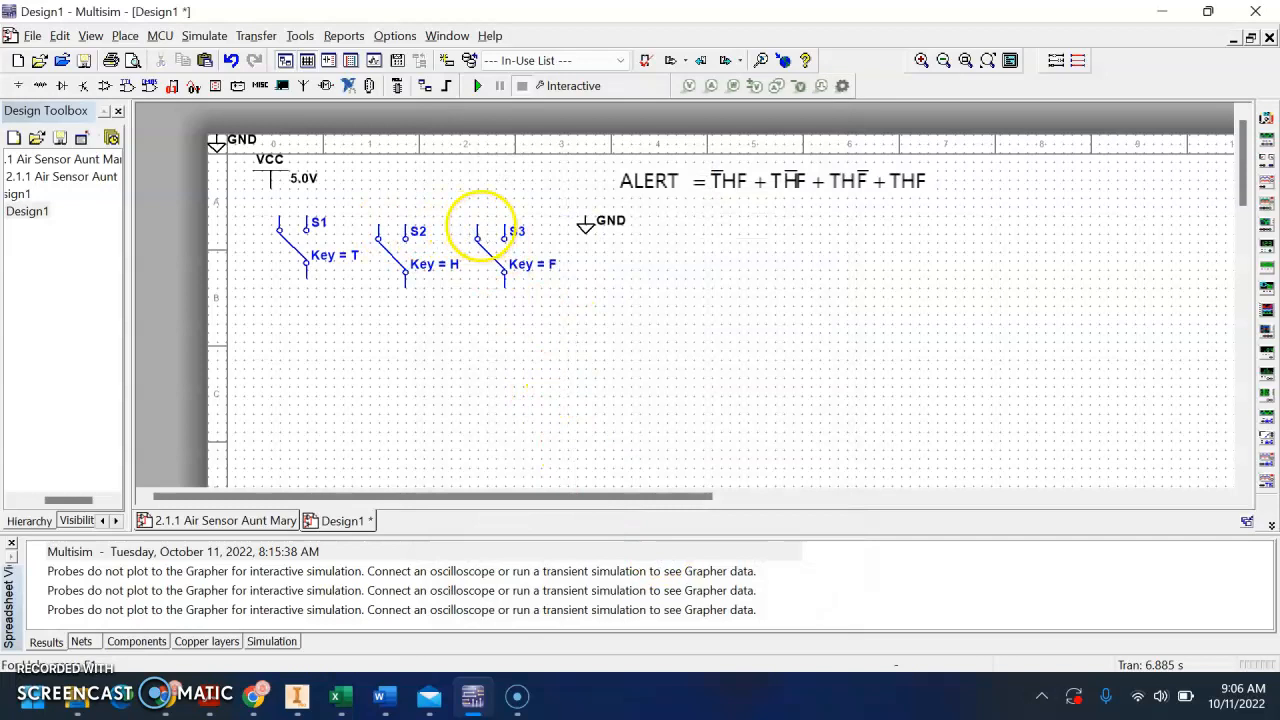
Move switch S1 down so it lines up with switches S2 and S3
left_click(290, 268)
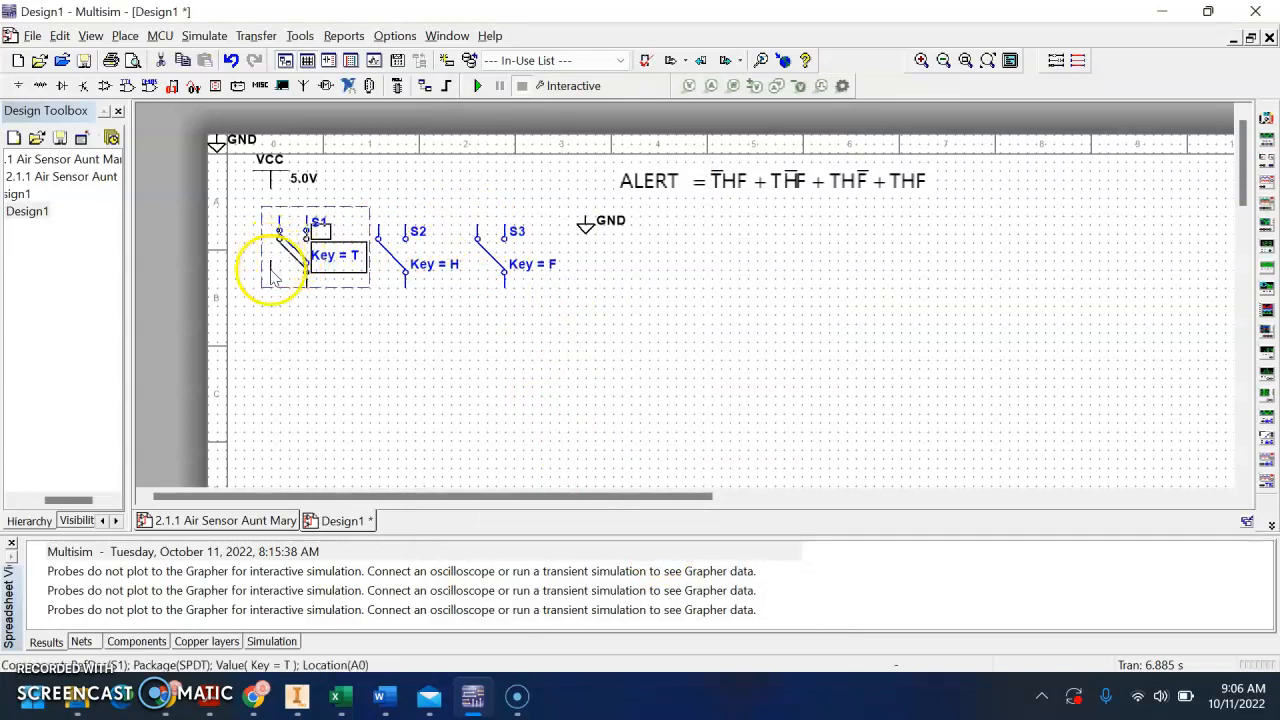
left_click(465, 237)
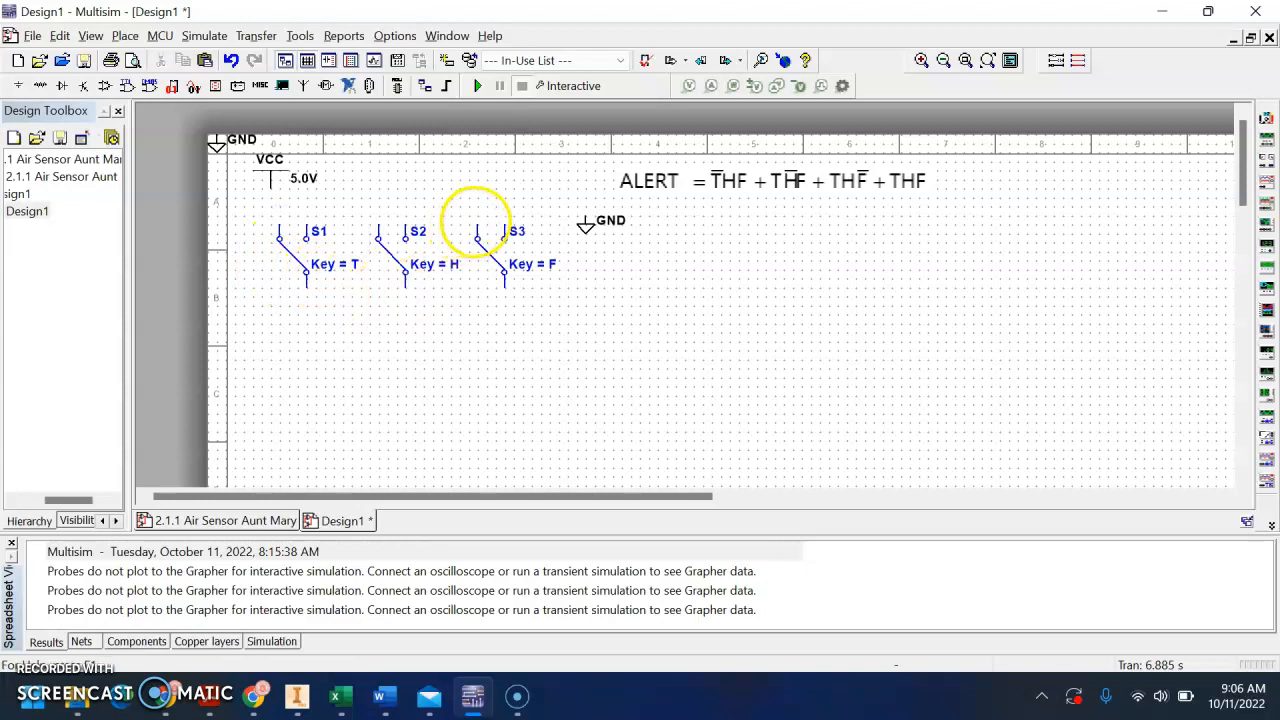
Wire VCC to the left upper contact of all three switches and the nearby ground to their right upper contacts
left_click(270, 187)
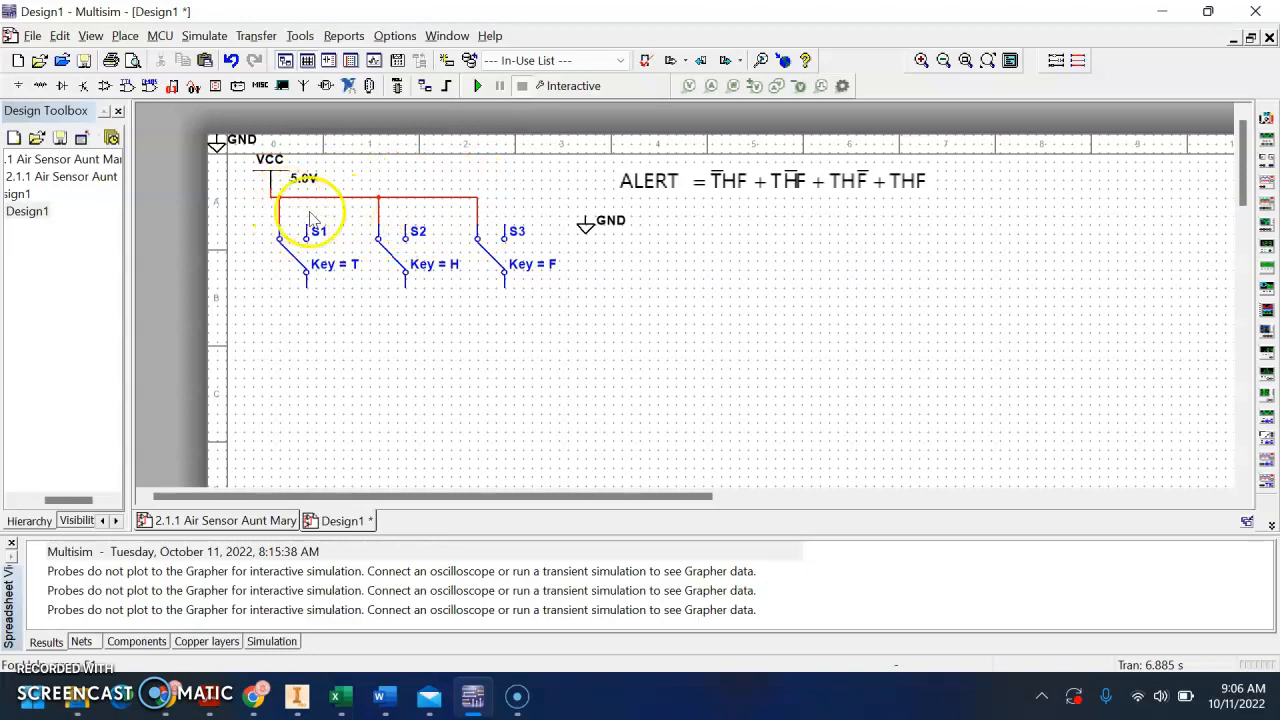
left_click(306, 237)
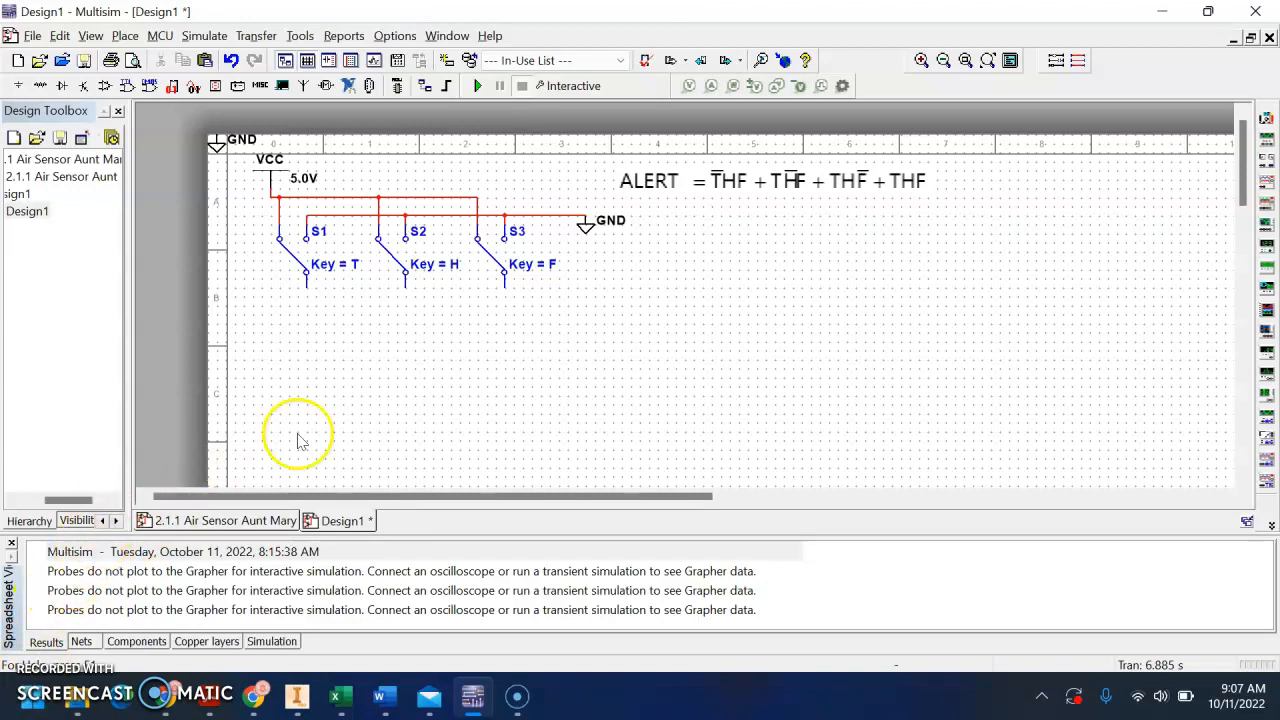
Place three PROBE_ORANGE indicators side by side well below switches S1 and S2
scroll(377, 277, "down", 2)
scroll(405, 380, "down", 1)
scroll(405, 378, "down", 1)
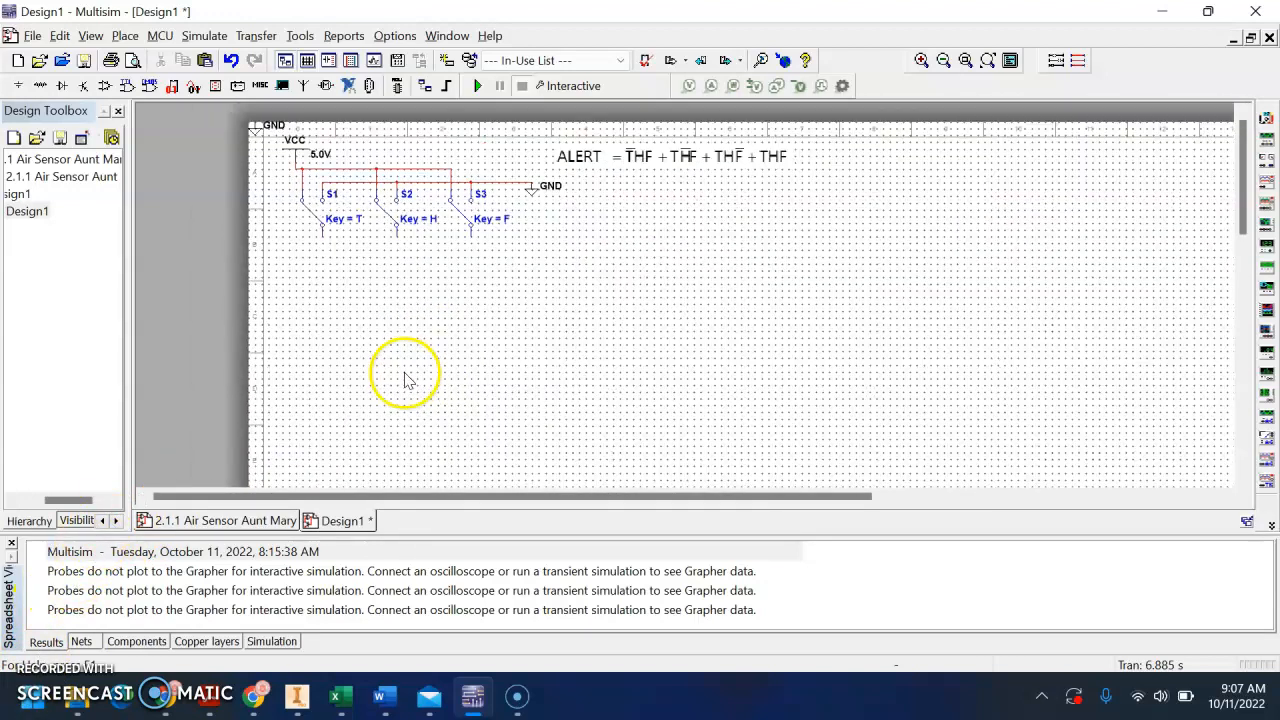
scroll(405, 365, "down", 1)
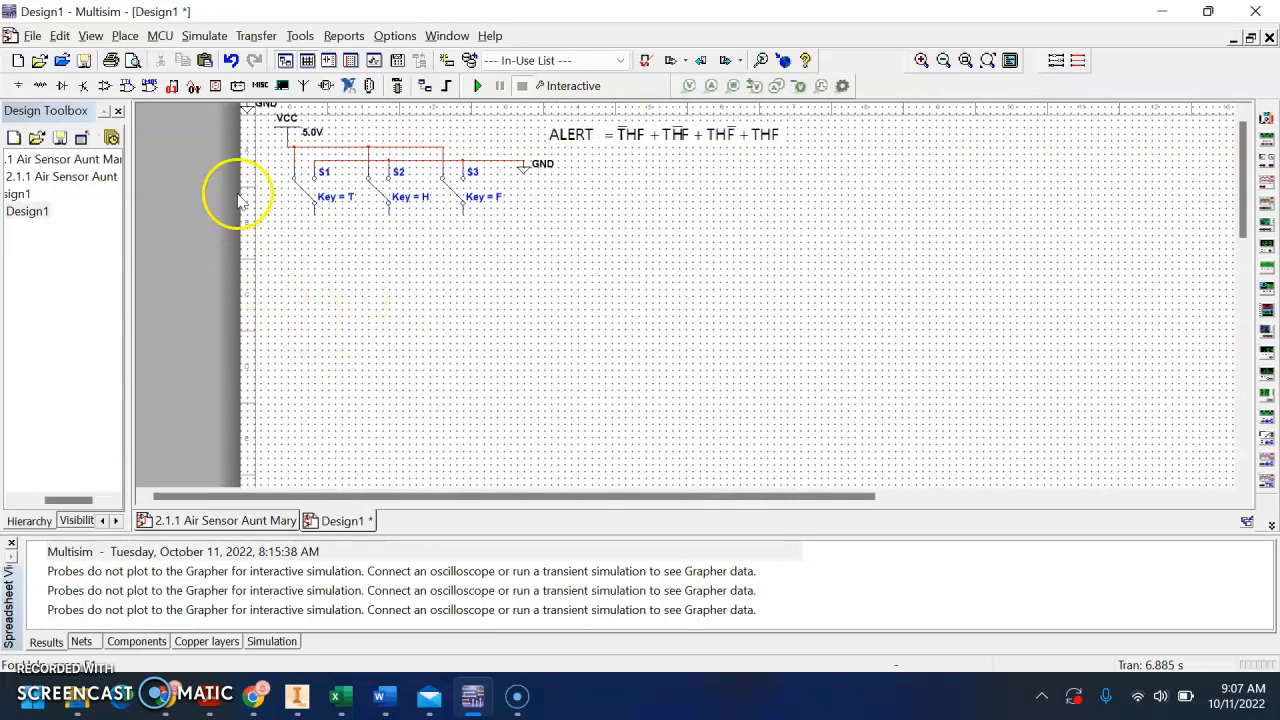
left_click(216, 88)
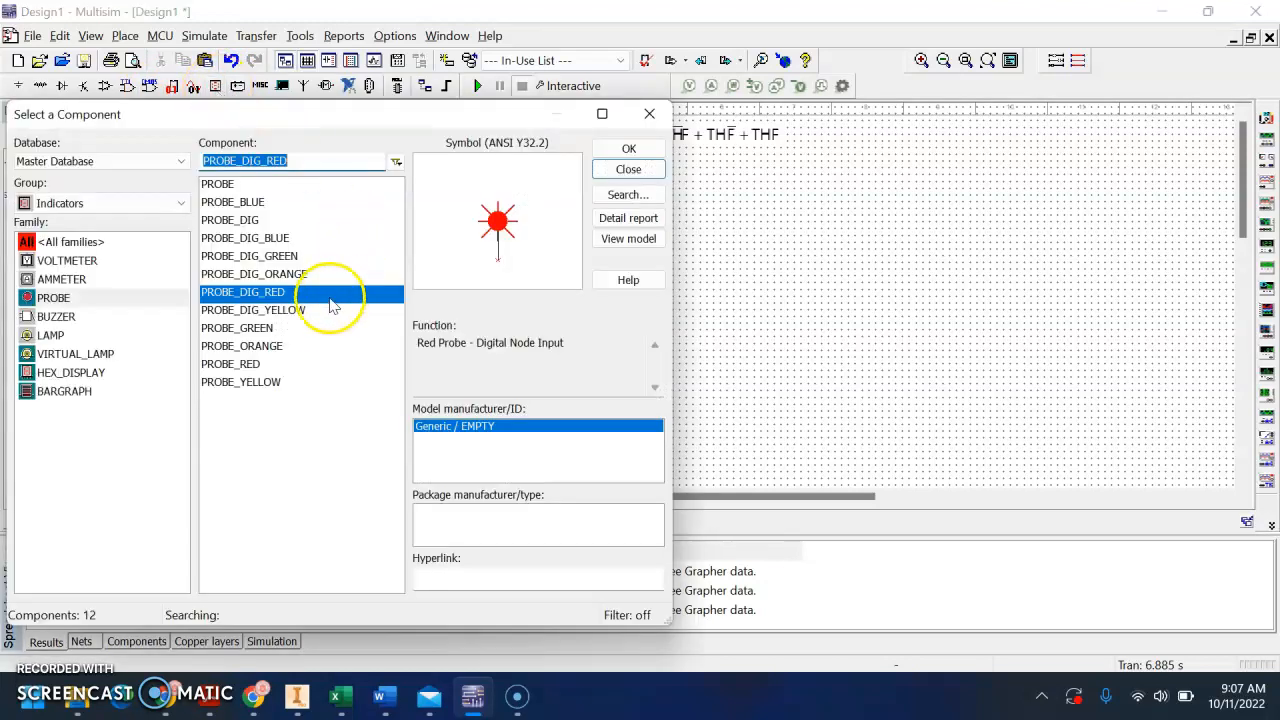
left_click(297, 312)
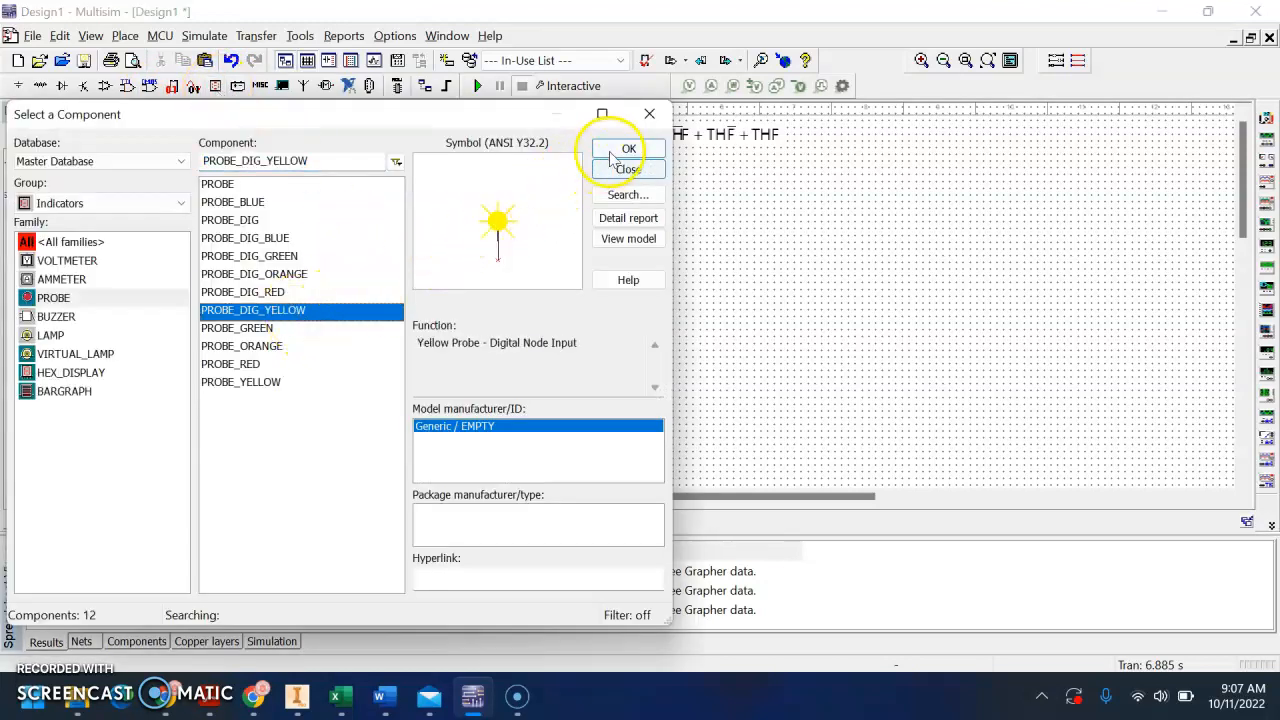
left_click(290, 345)
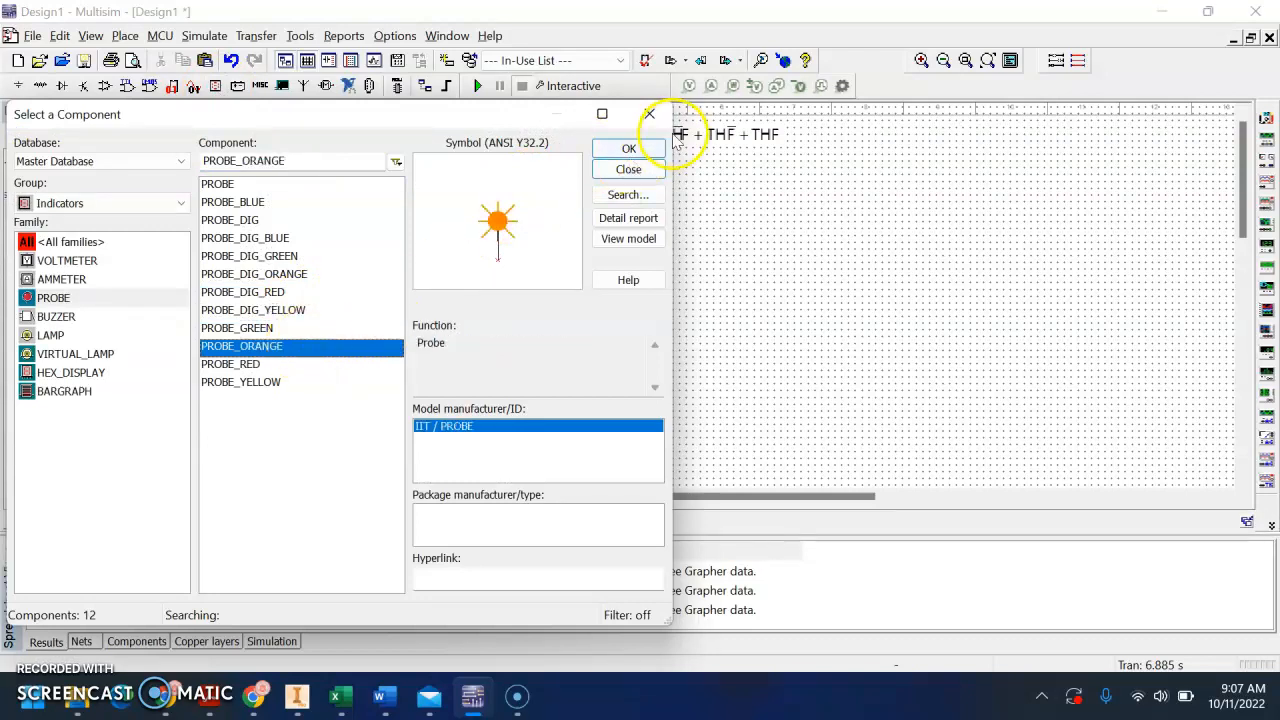
left_click(620, 150)
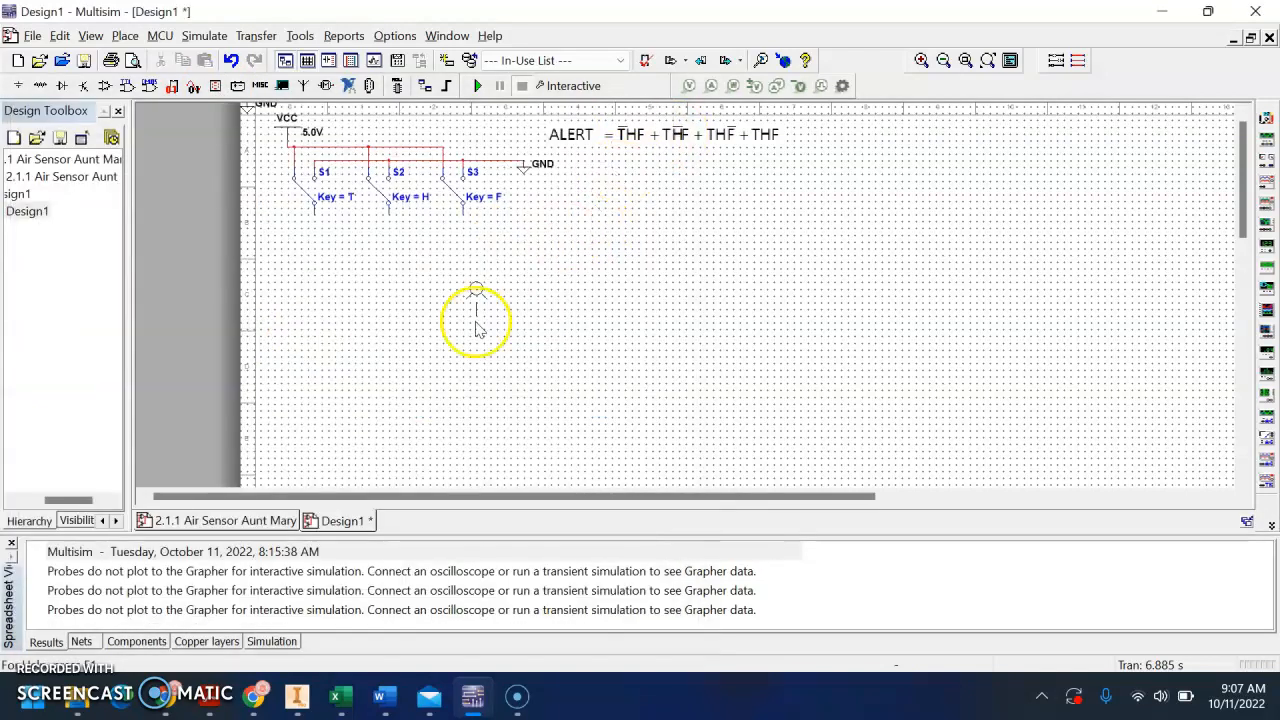
left_click(313, 463)
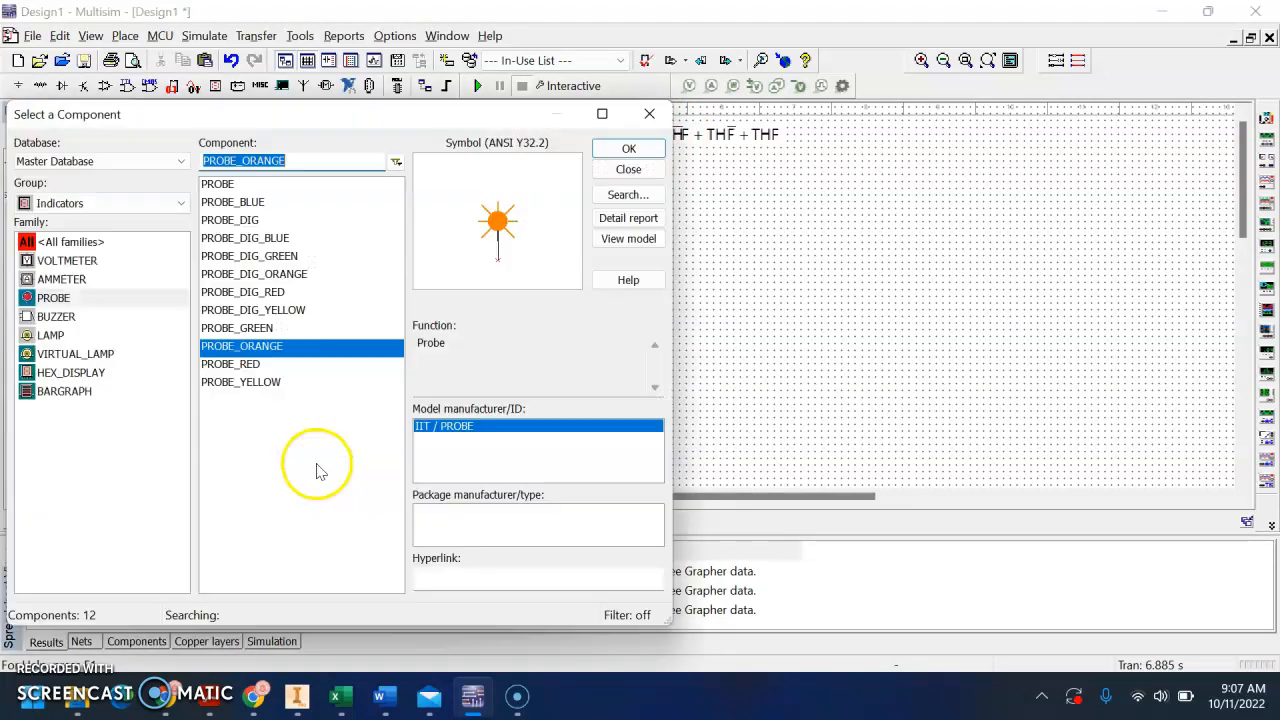
left_click(630, 160)
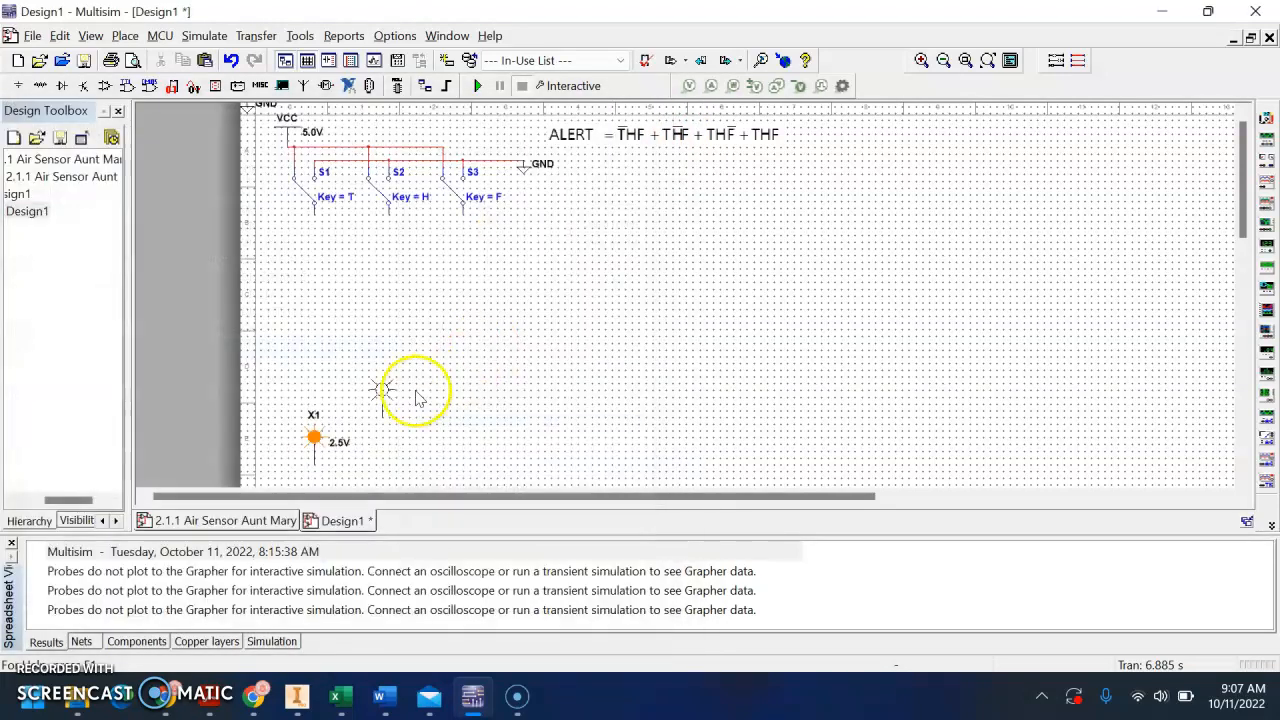
left_click(355, 464)
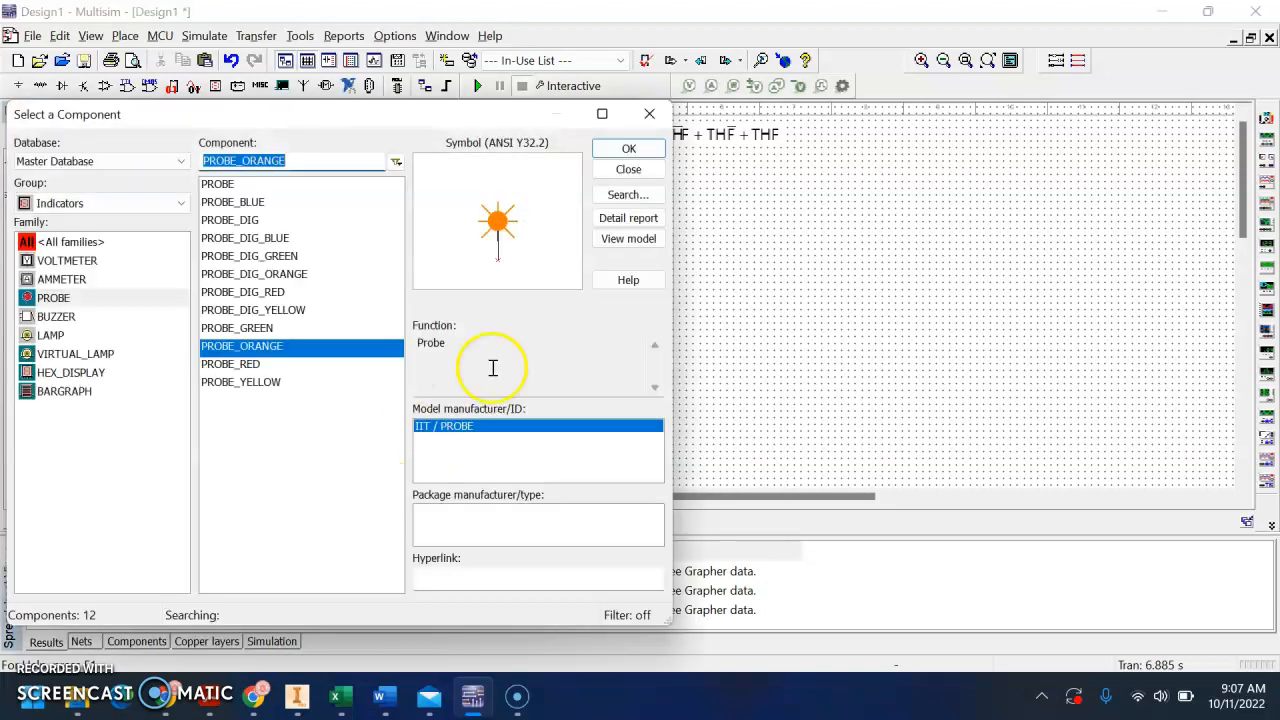
left_click(630, 150)
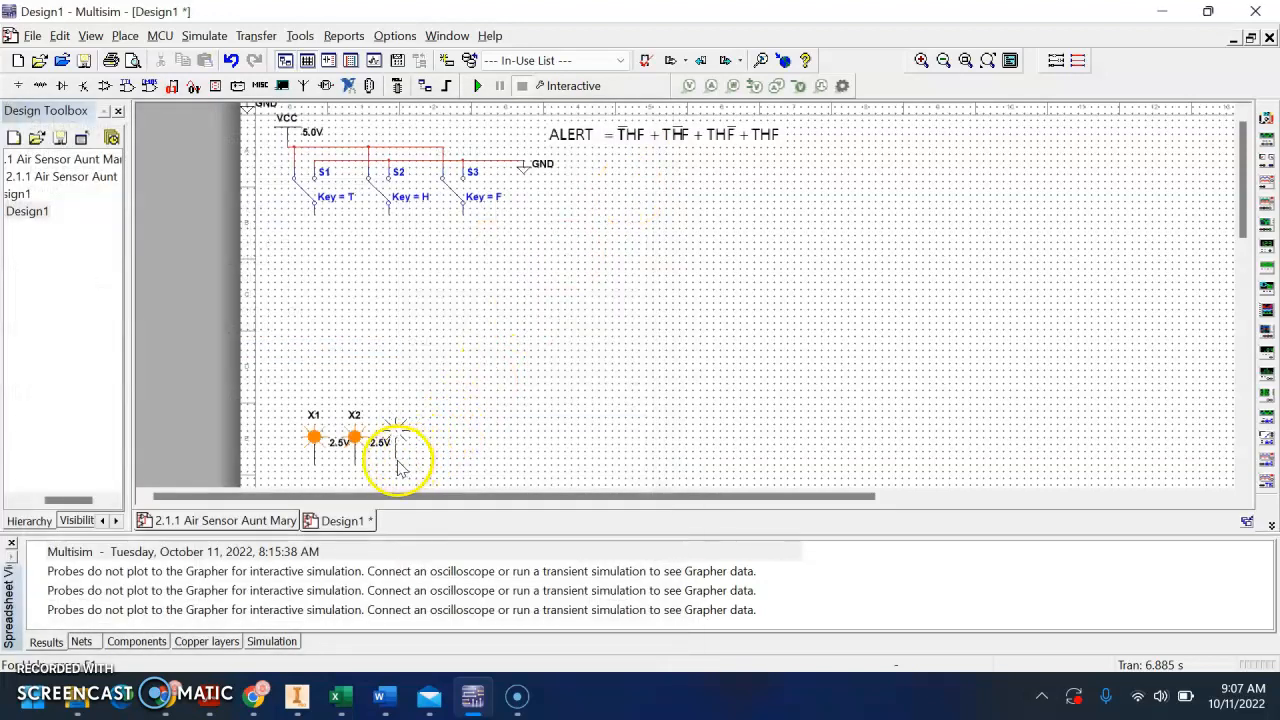
left_click(397, 465)
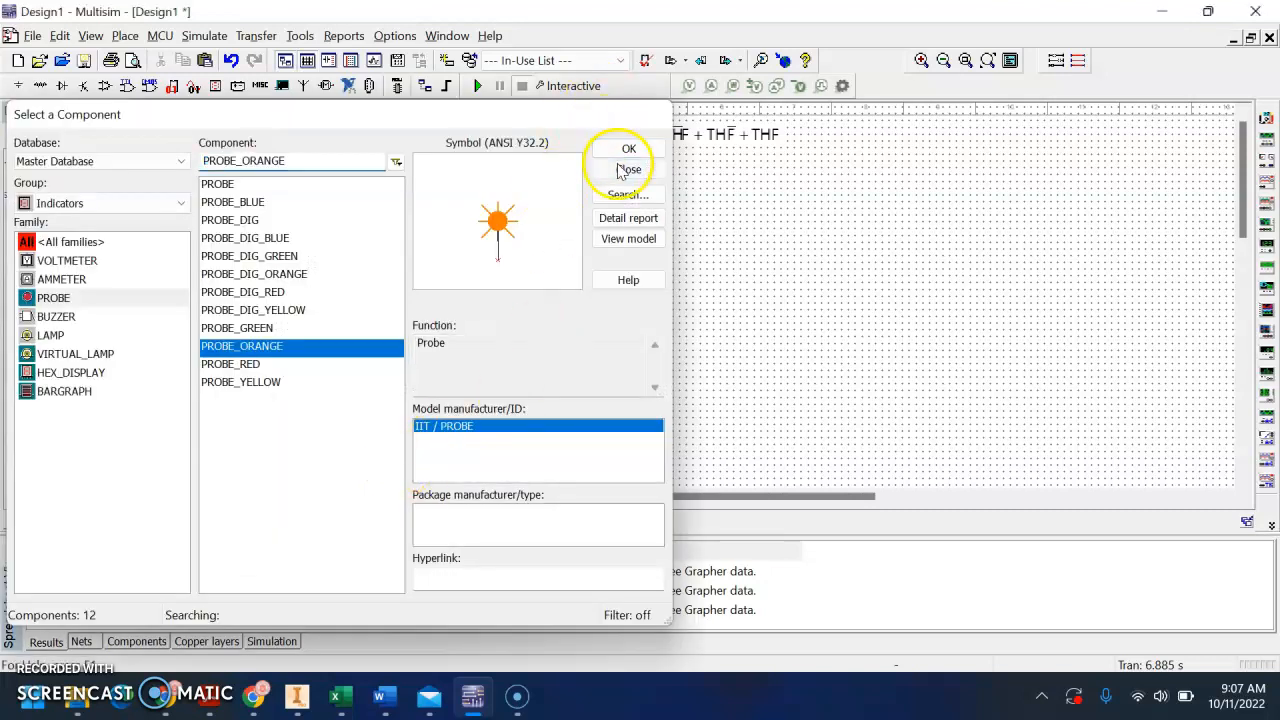
left_click(615, 151)
Copy the three orange probes and paste them to their right, making one evenly aligned row of six
left_click_drag(437, 474, 310, 420)
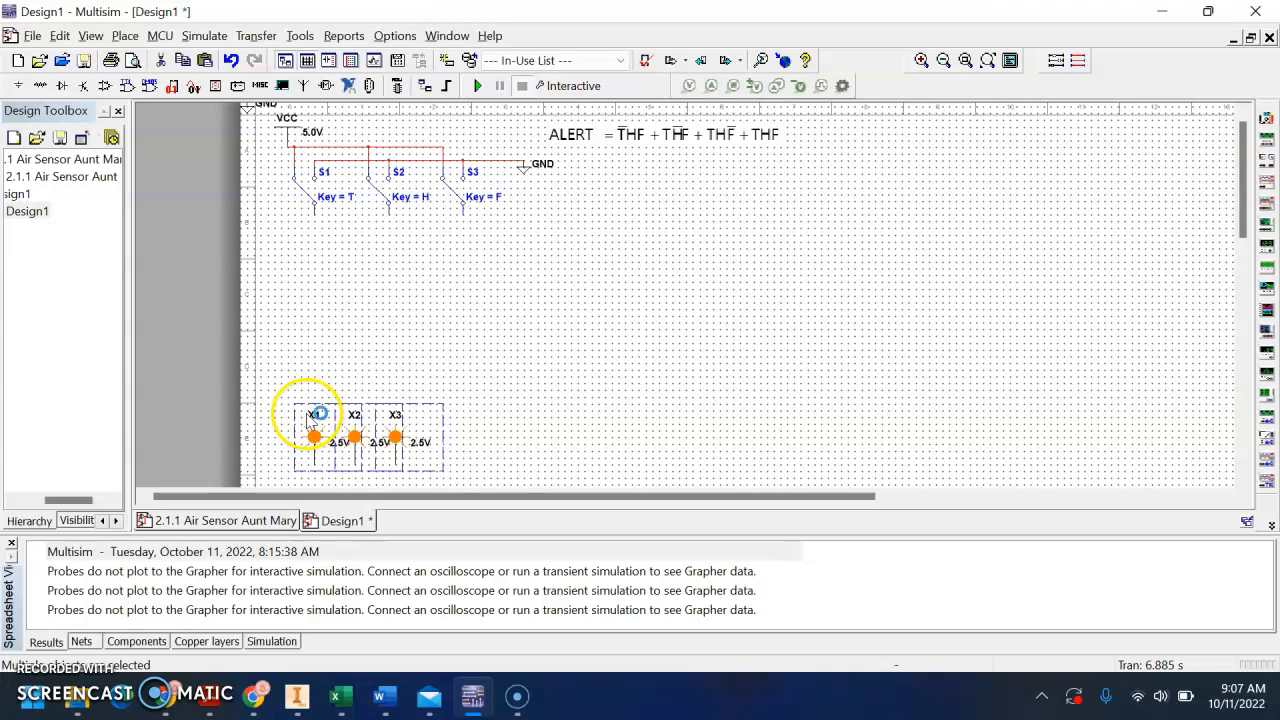
key("ctrl+v")
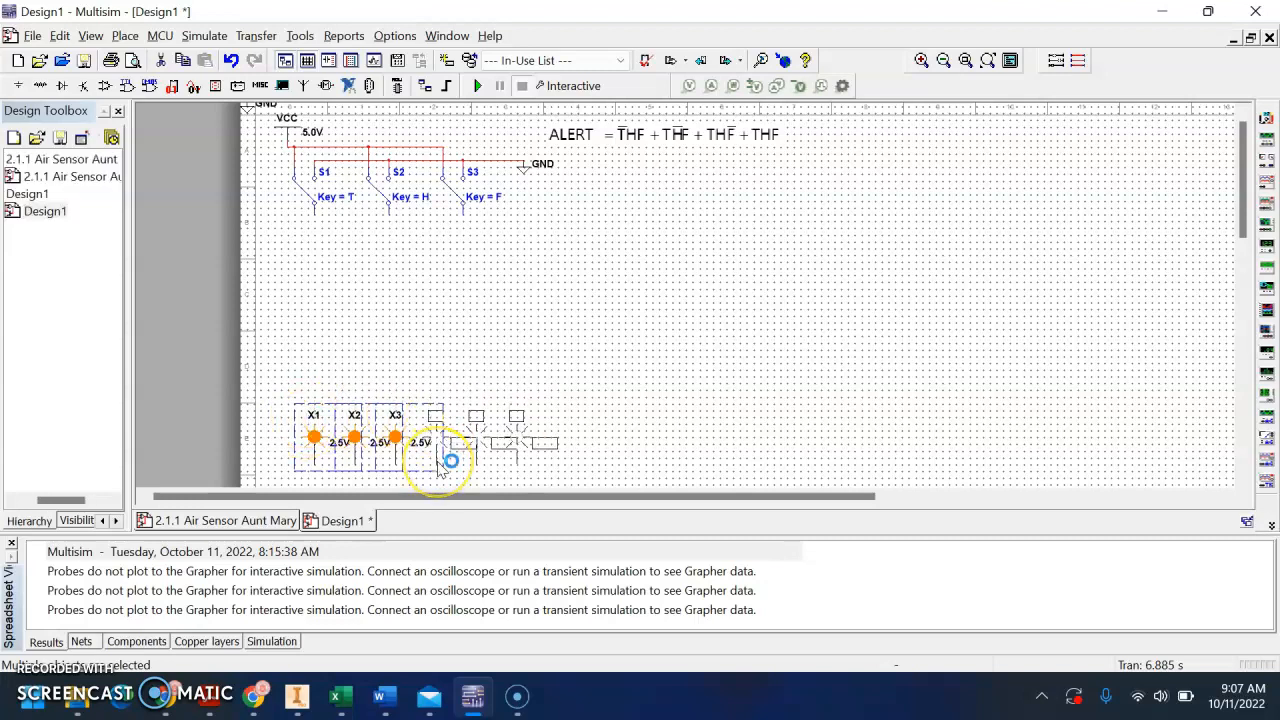
left_click(438, 466)
mouse_move(556, 454)
left_mouse_down()
mouse_move(490, 439)
mouse_move(552, 447)
left_mouse_up()
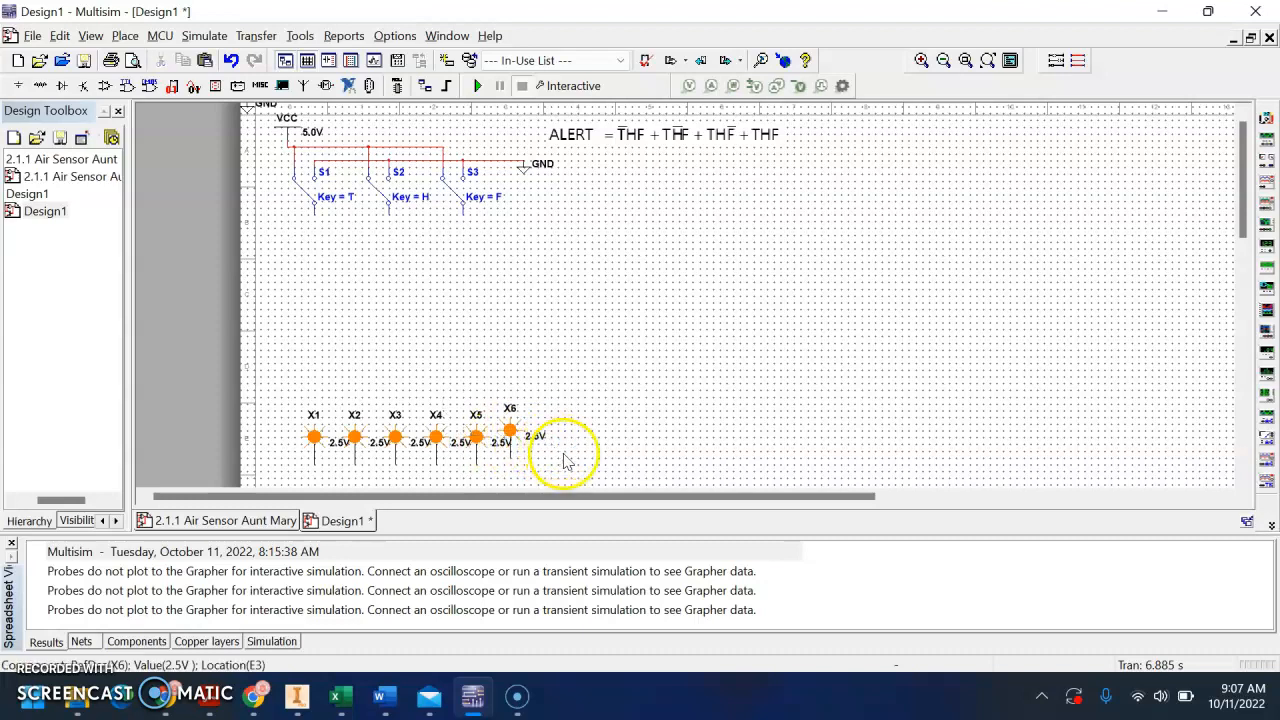
key("ctrl+z")
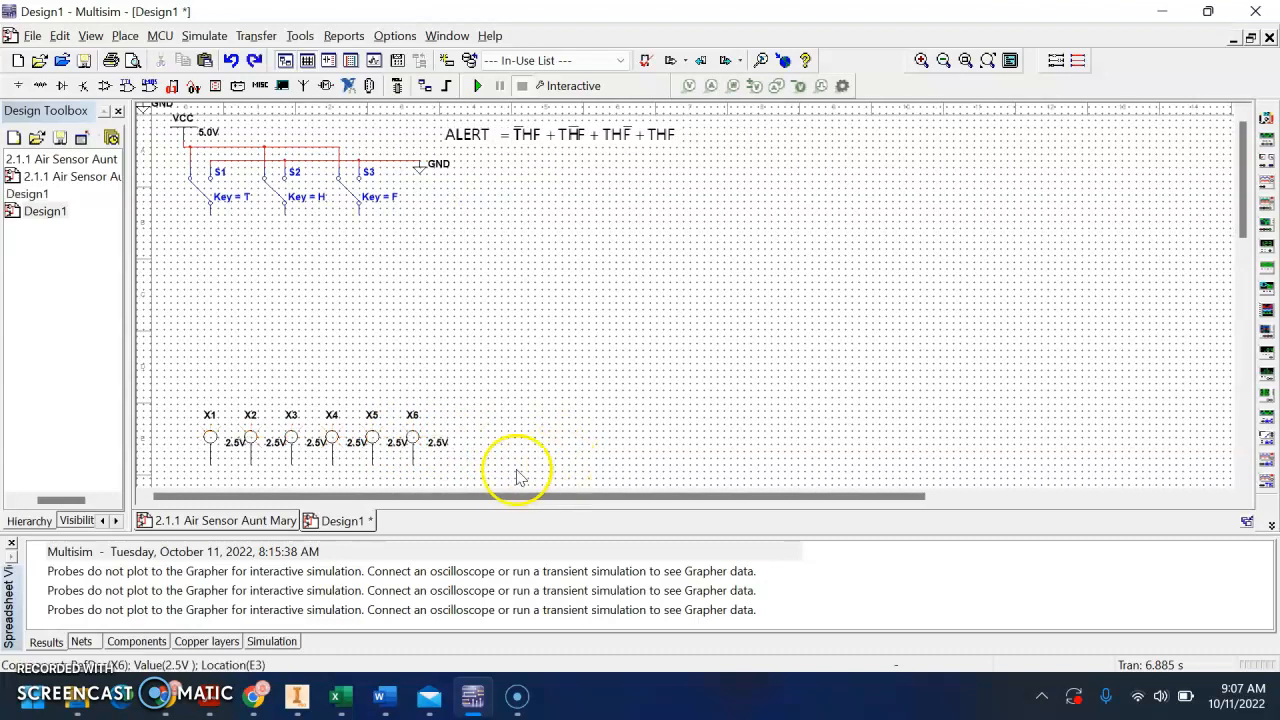
Flip all six probes vertically so their pins point up toward the switches
left_click_drag(197, 408, 186, 409)
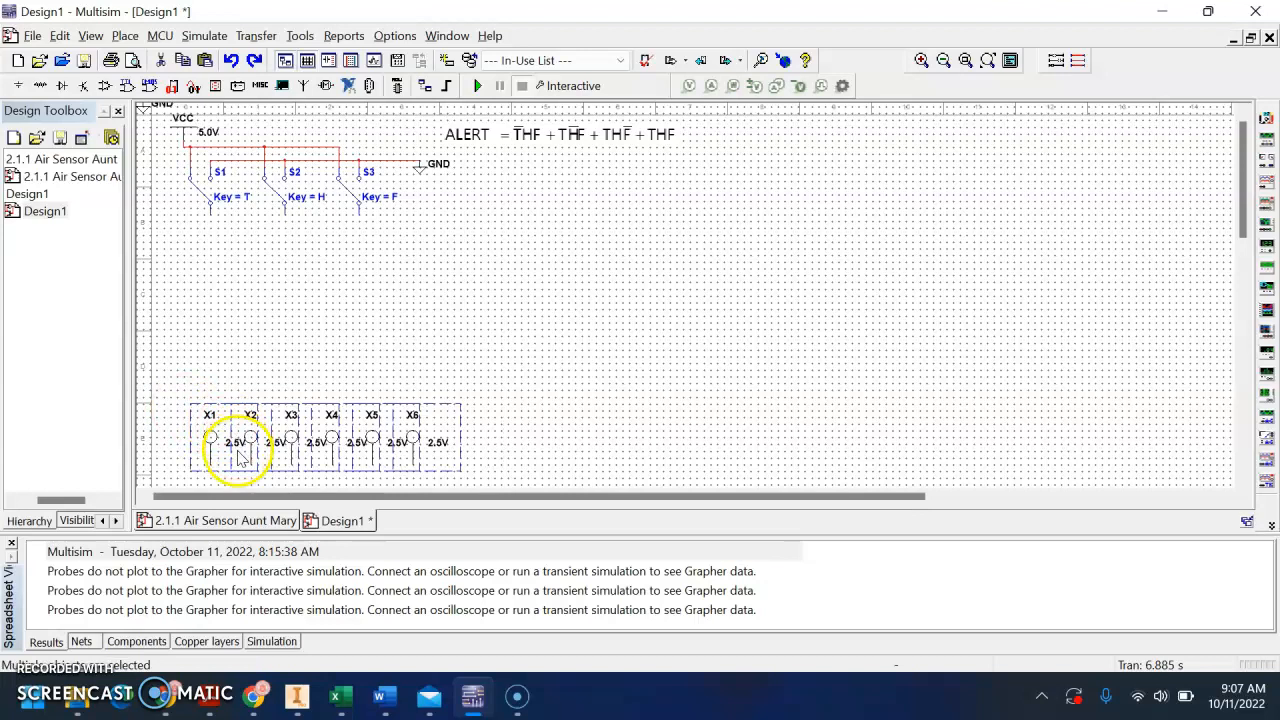
right_click(238, 450)
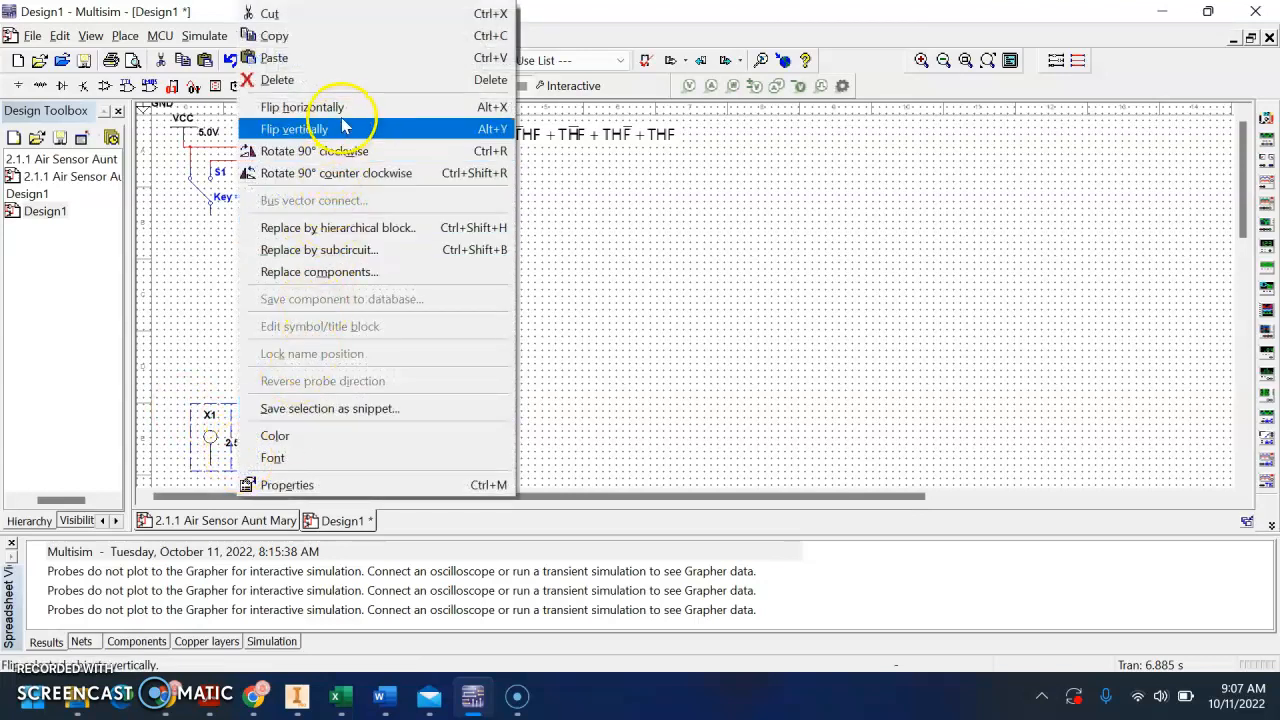
left_click(343, 133)
left_click(314, 350)
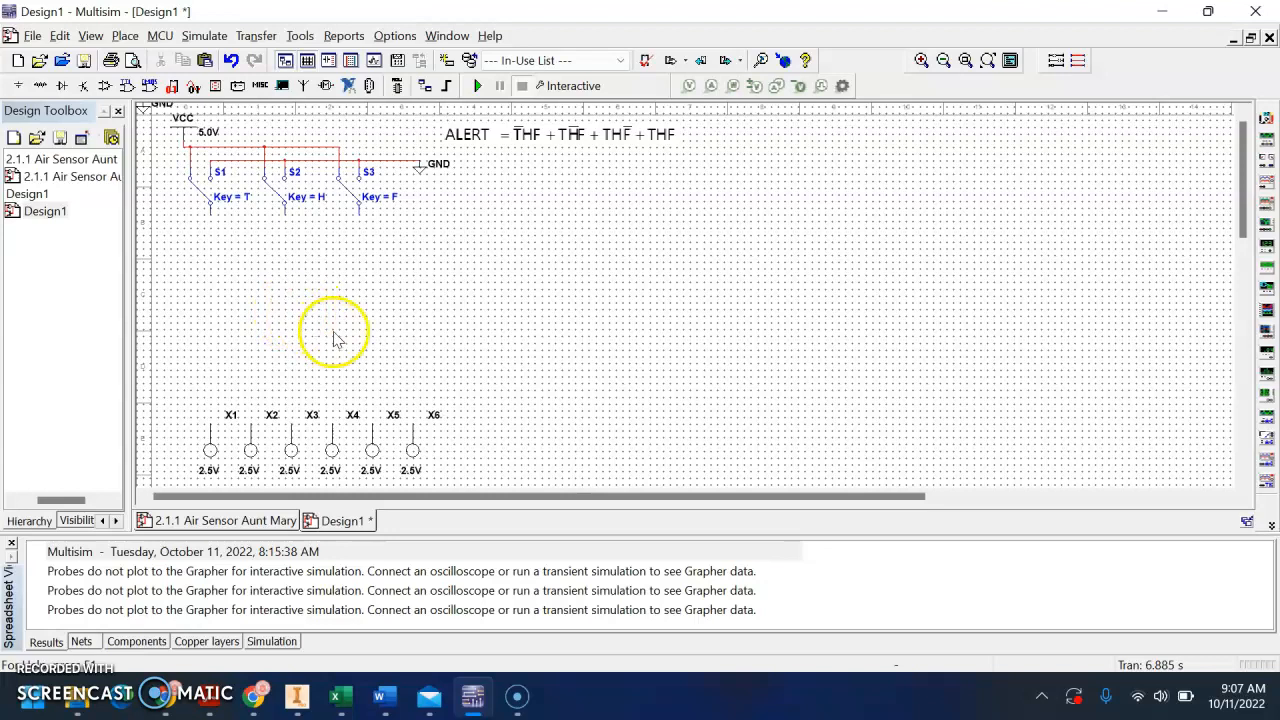
Place a 74LS04N inverter from the 74LS family just below switch S1, slightly to its right
scroll(400, 330, "down", 2)
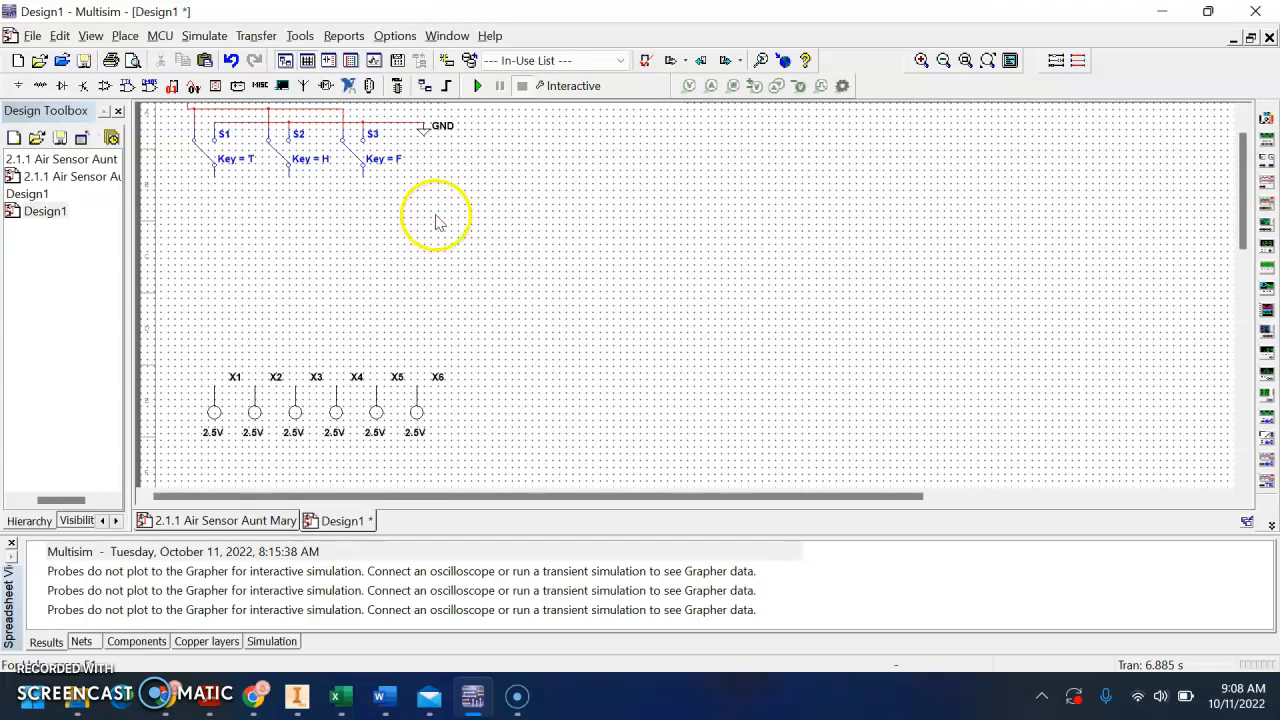
left_click(127, 86)
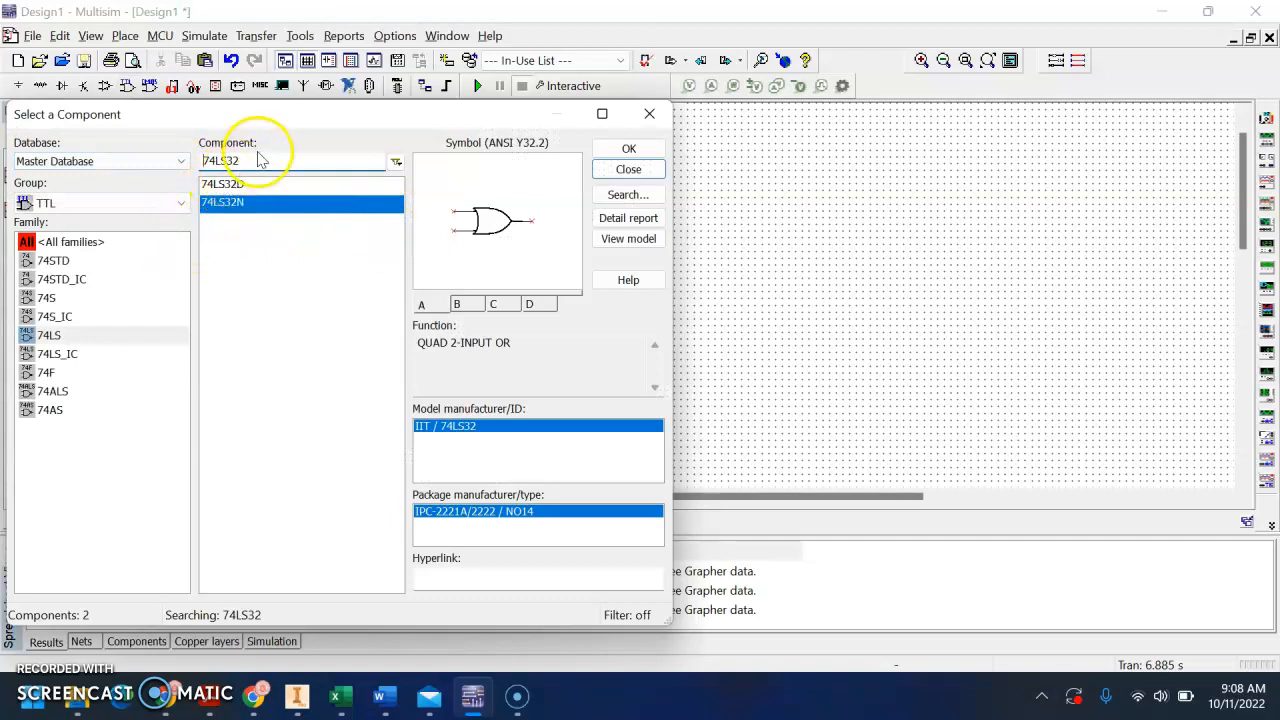
key("BackSpace")
key("BackSpace")
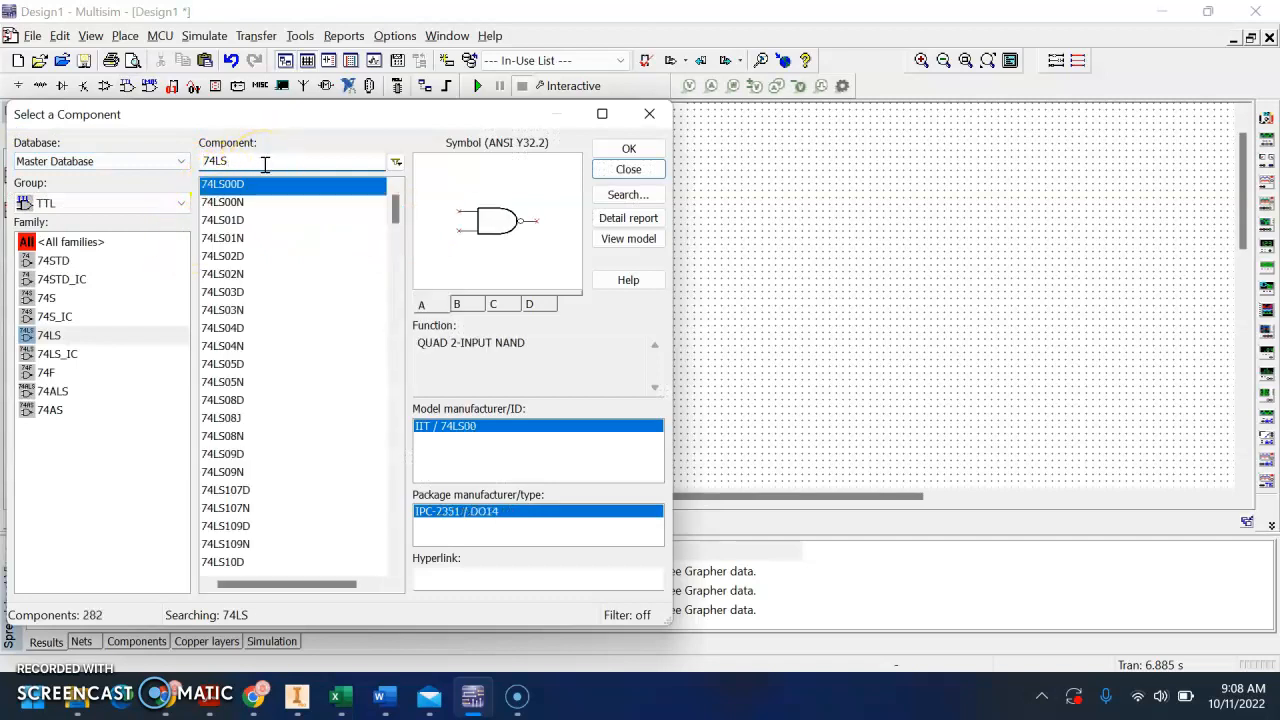
type("04")
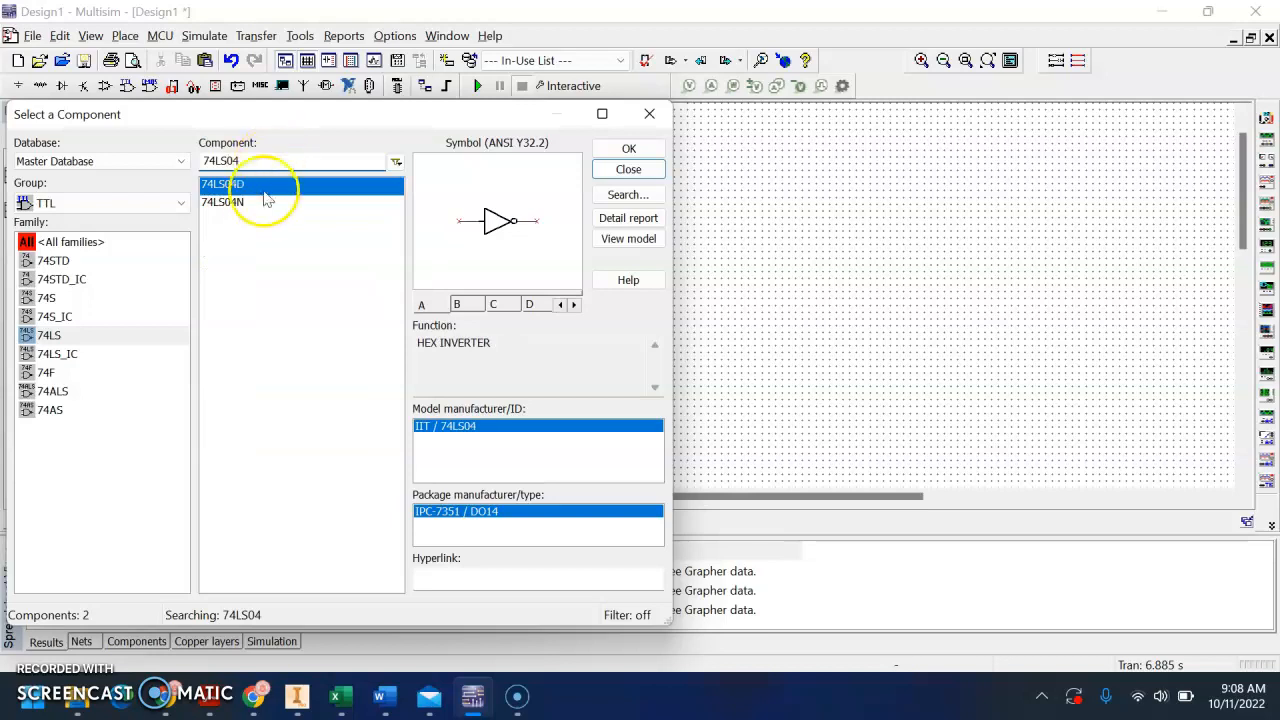
left_click(272, 204)
left_click(614, 150)
left_click(508, 208)
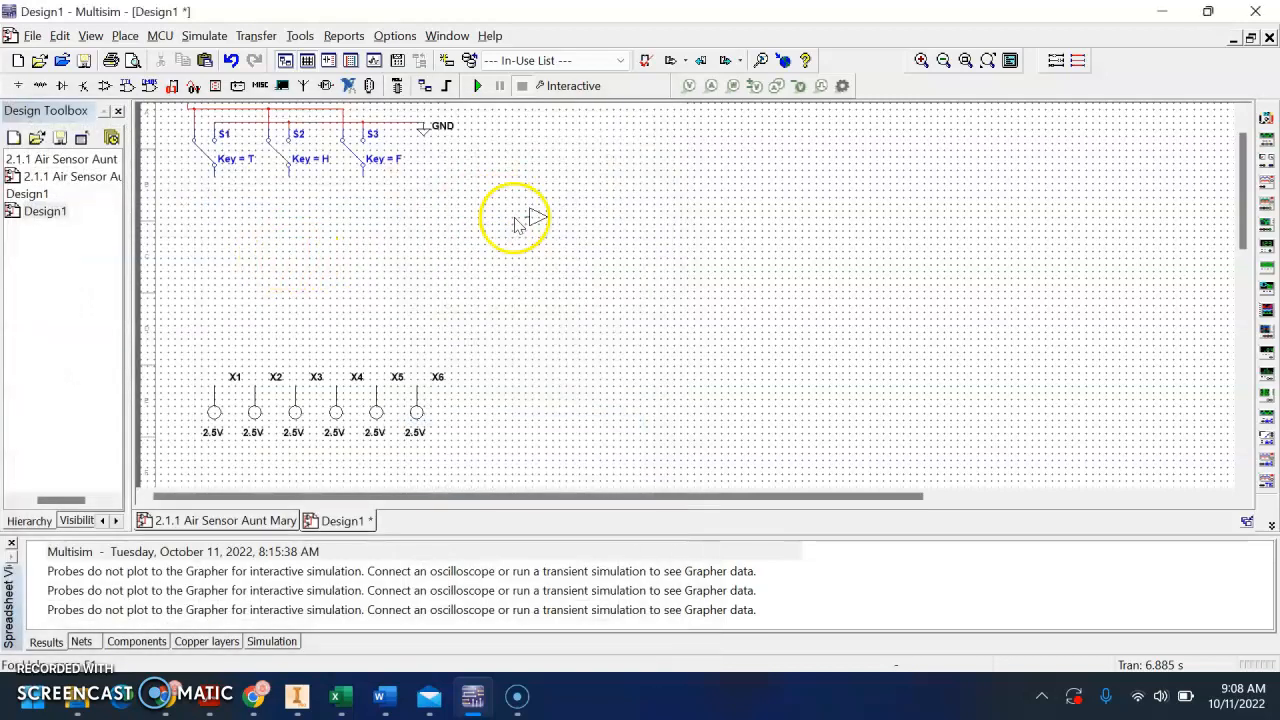
left_click(227, 231)
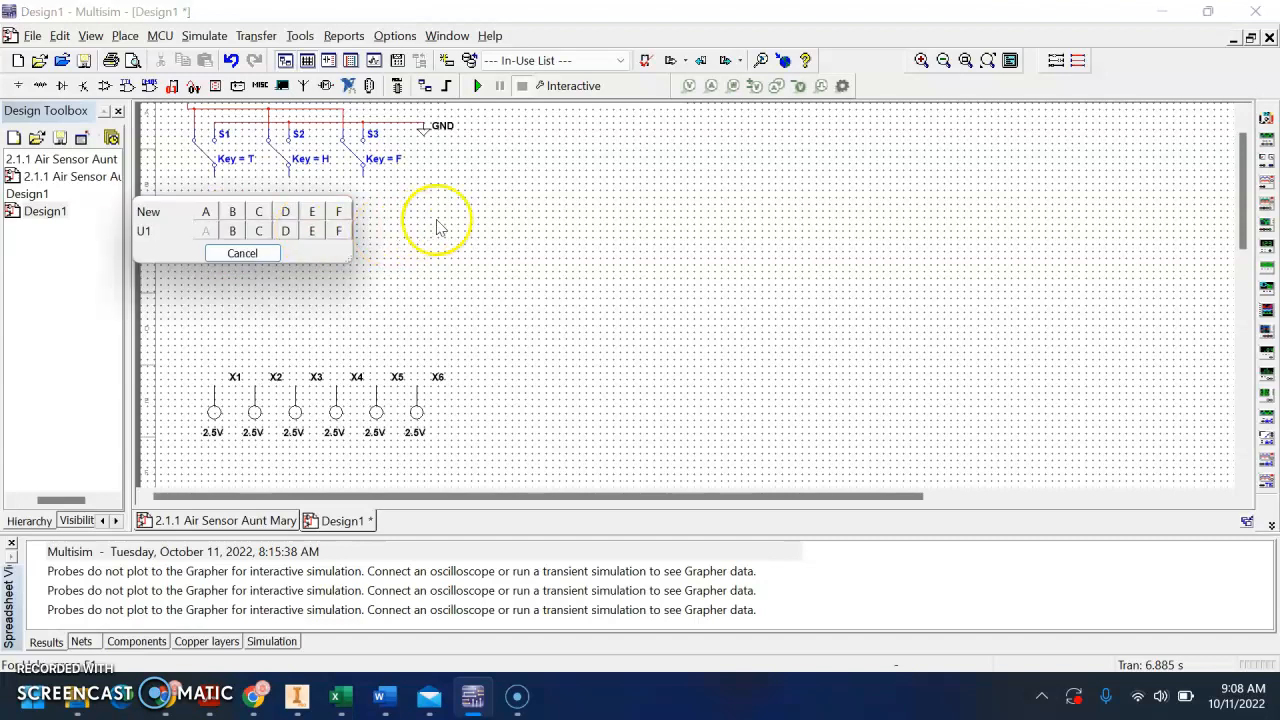
Place sections B and C of the same inverter chip in a row to the right and rotate all three inverters 90° clockwise
left_click(232, 231)
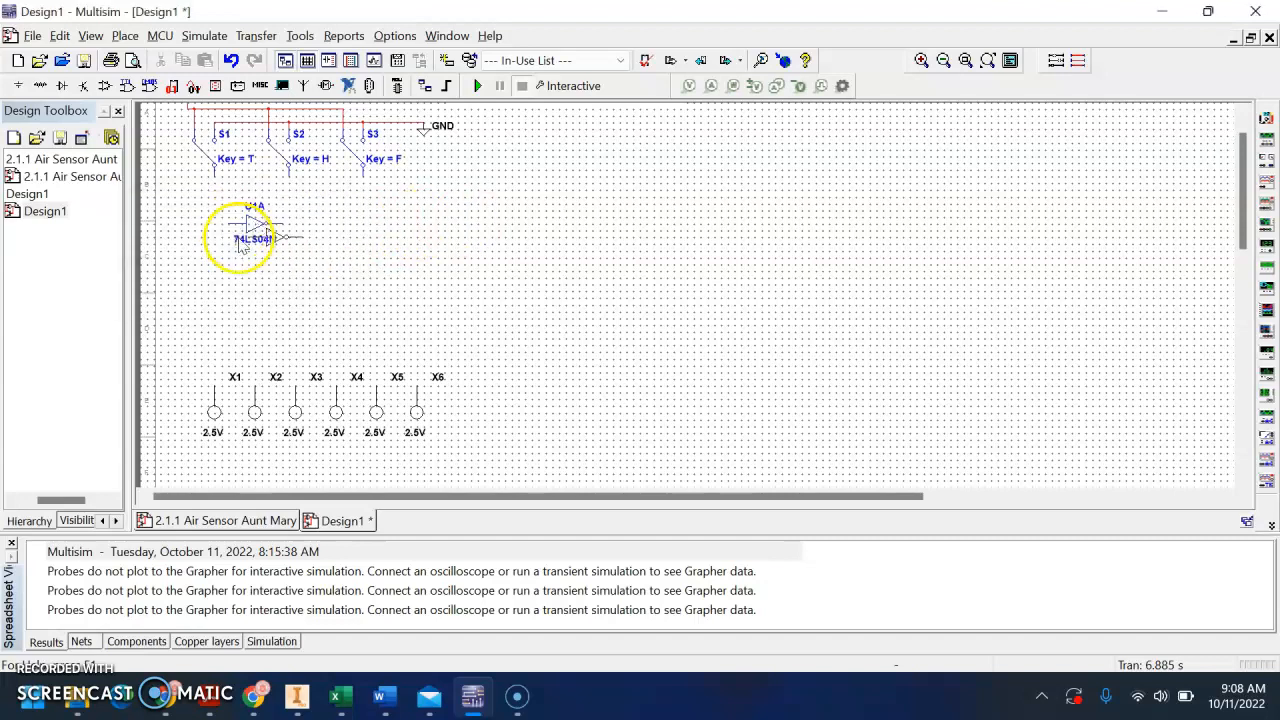
left_click(323, 233)
left_click(338, 235)
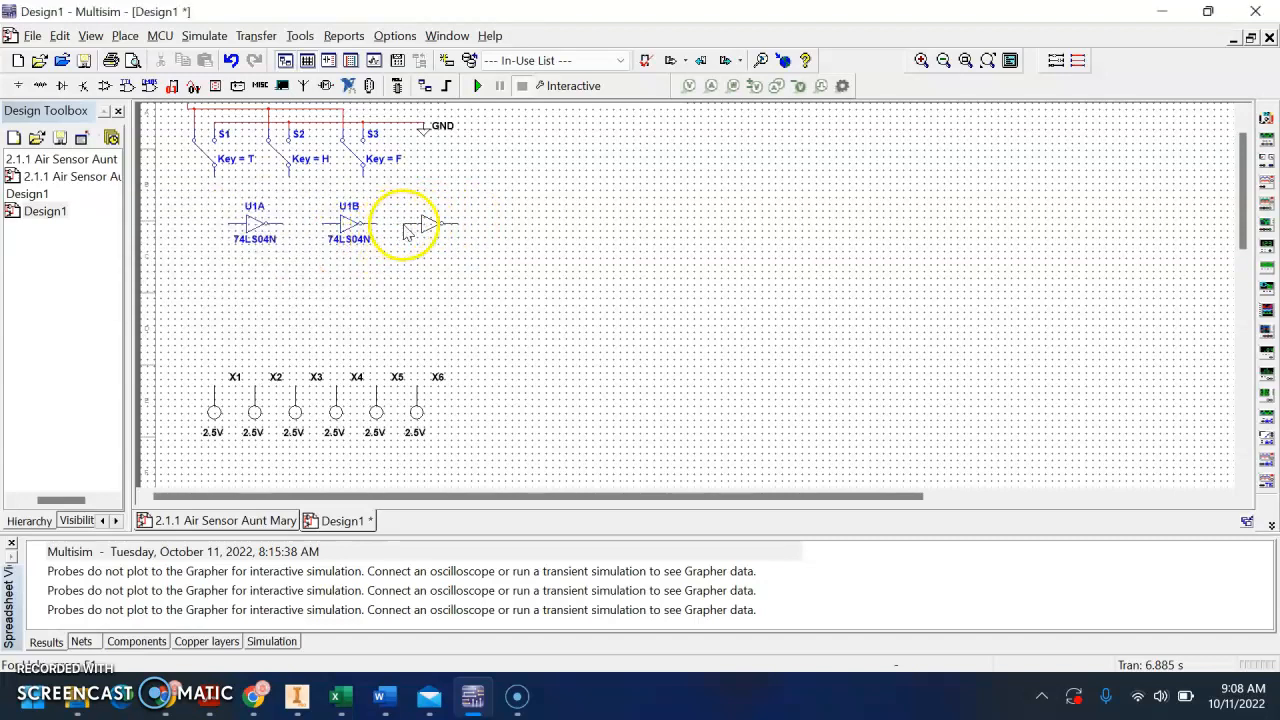
left_click(407, 230)
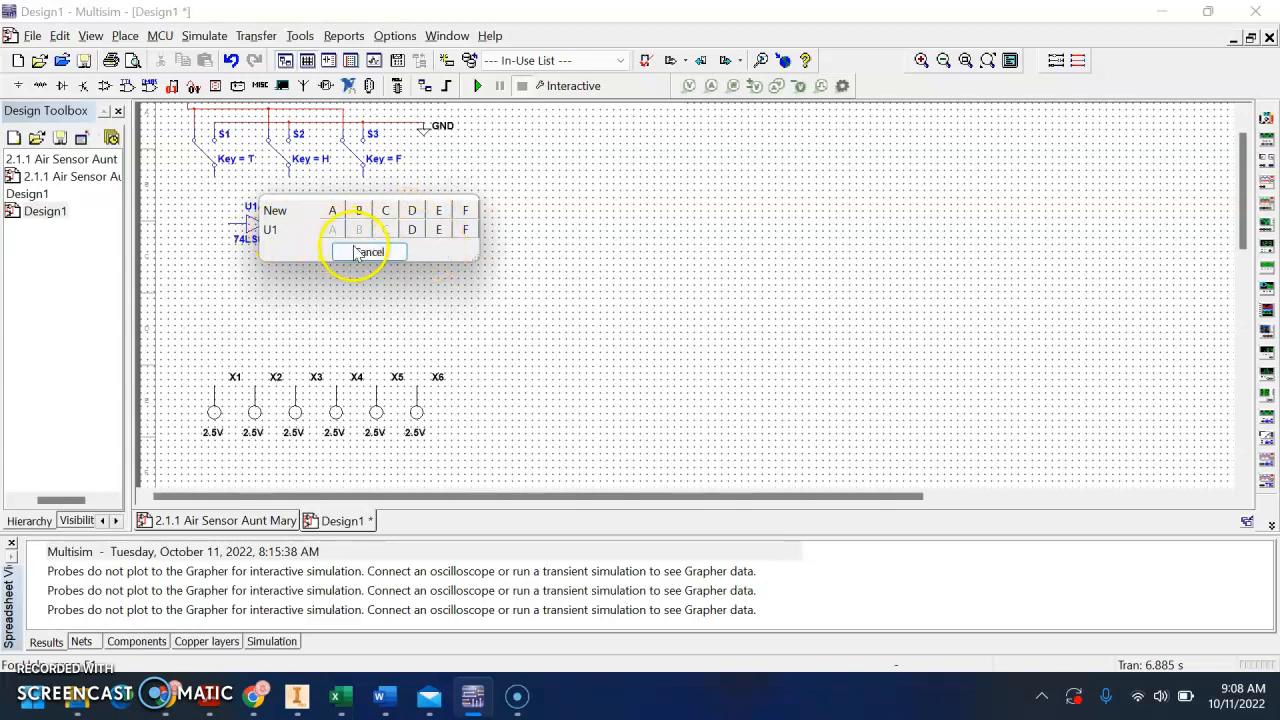
left_click(358, 253)
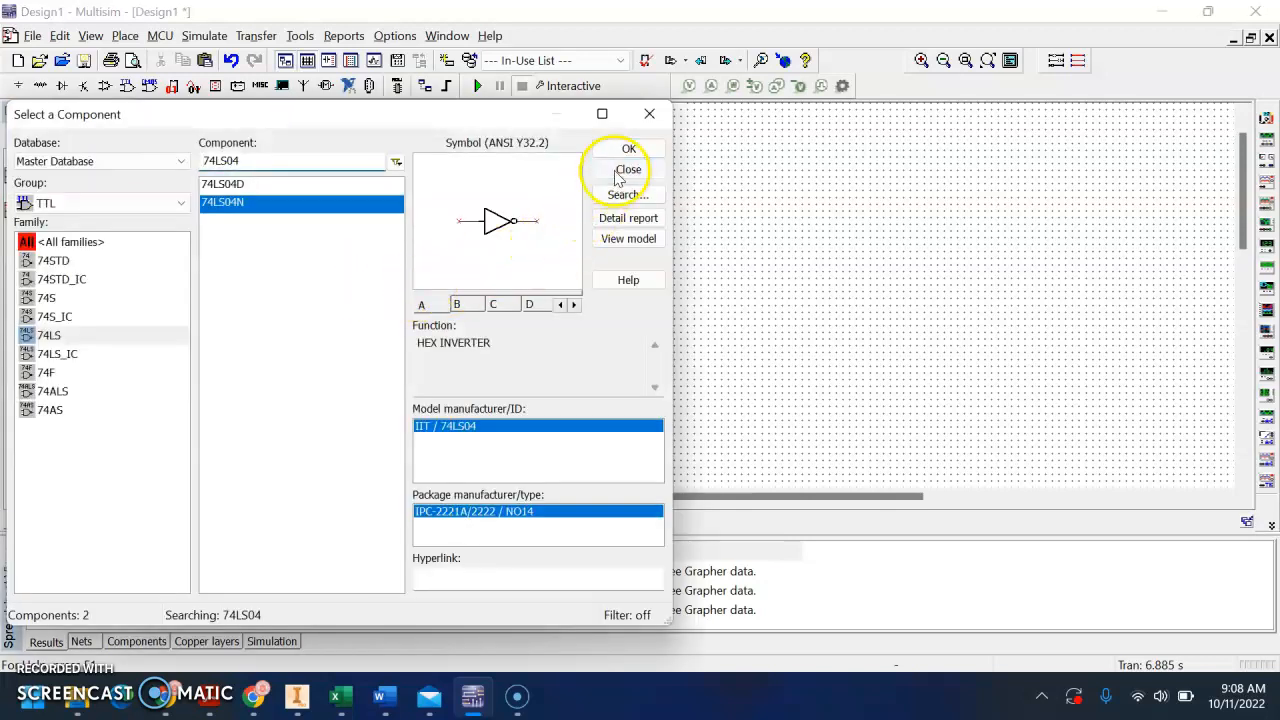
left_click(622, 170)
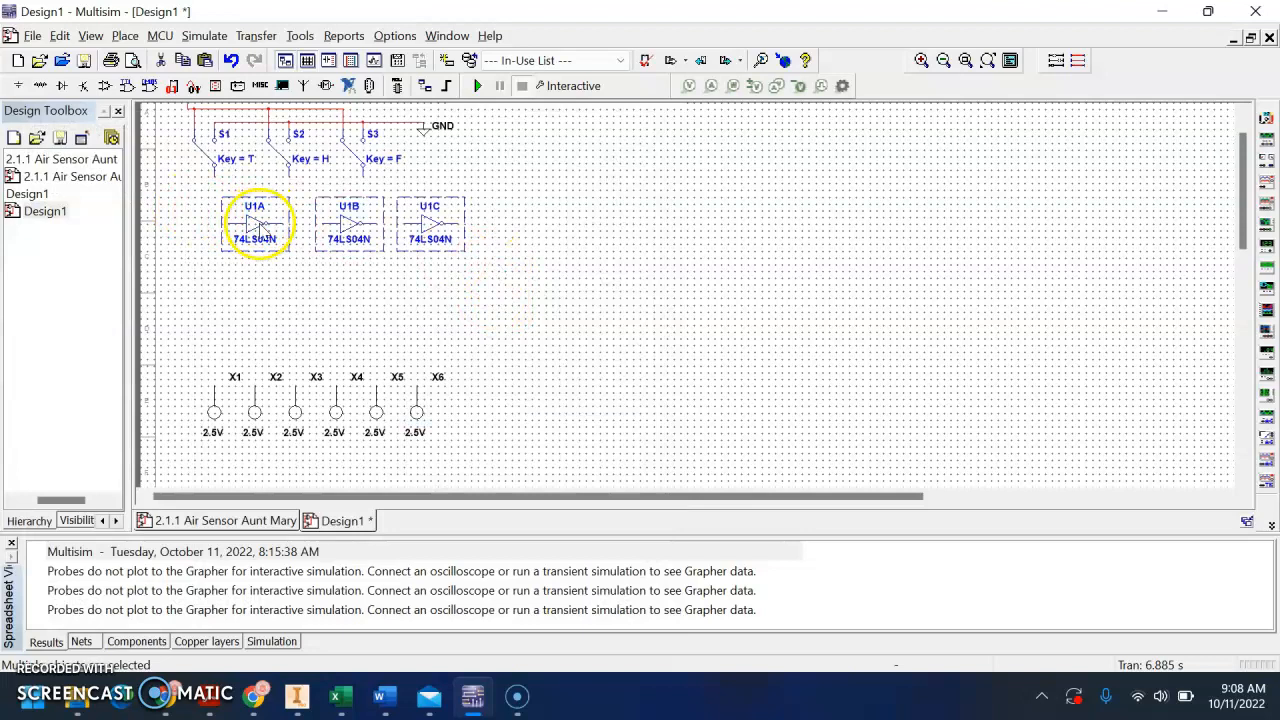
right_click(258, 224)
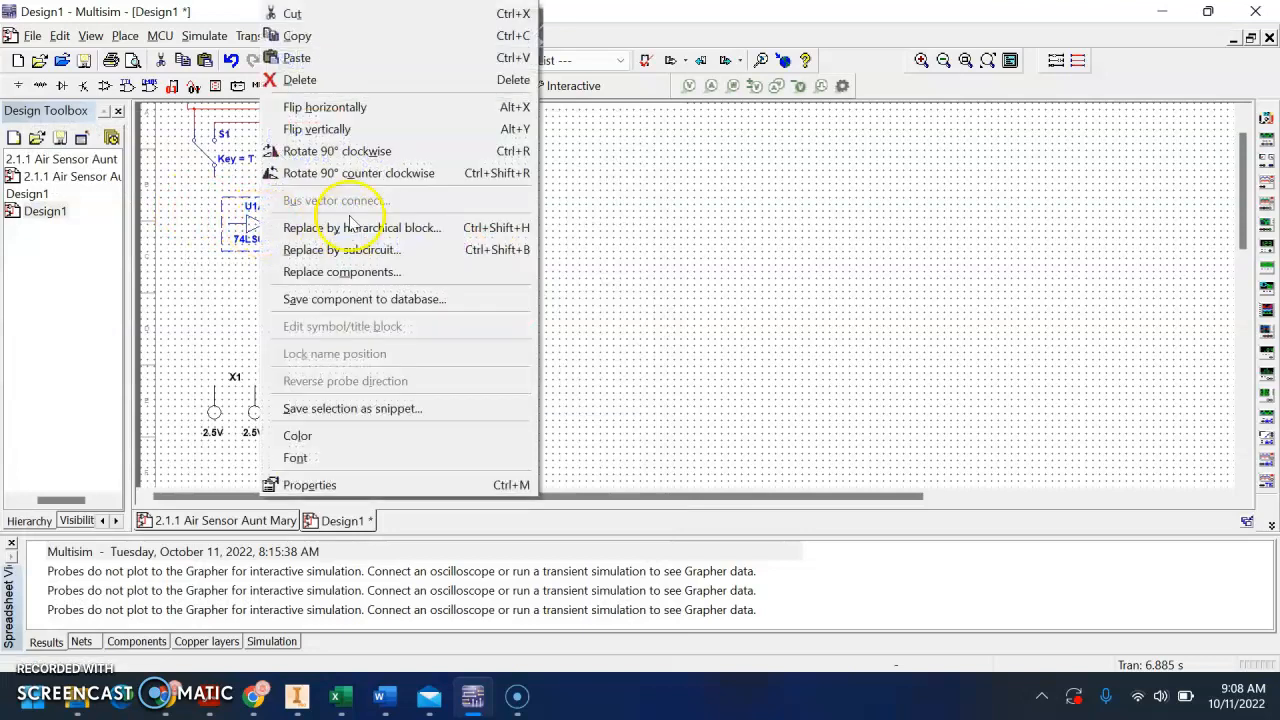
left_click(406, 174)
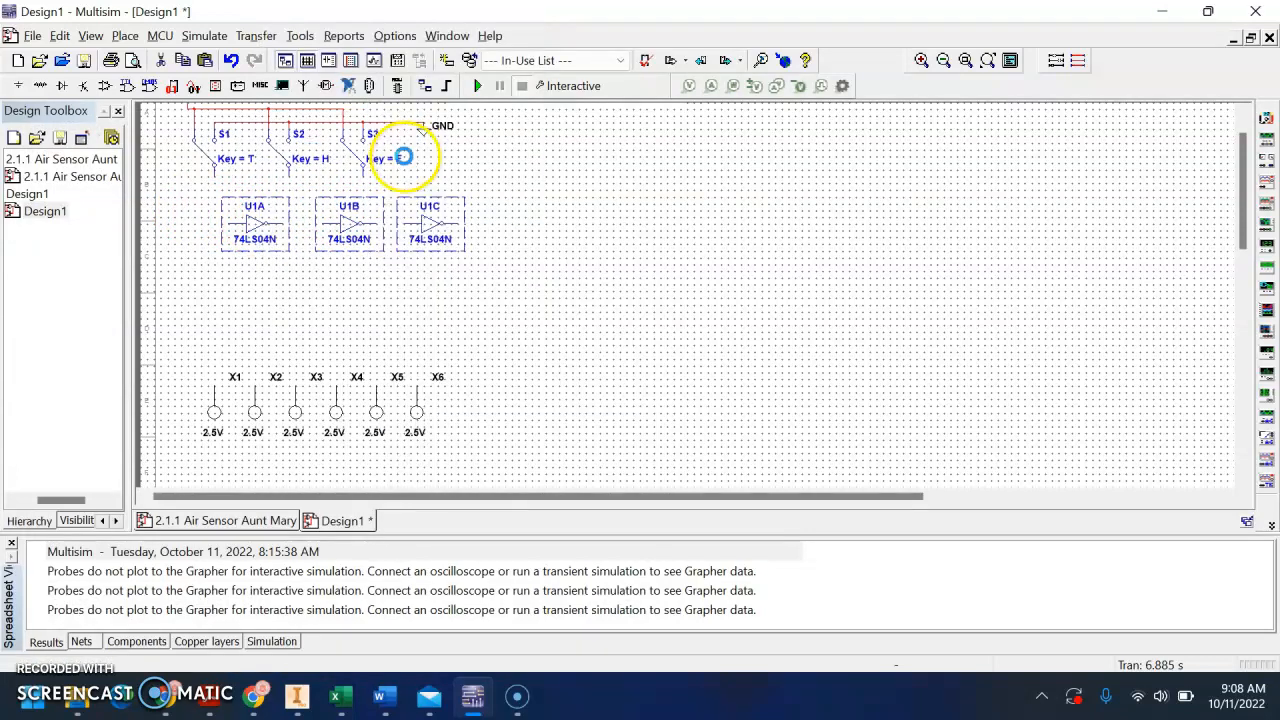
Wire switch S1's output straight down to probe X1 and, through inverter U1A, to probe X2
left_click(214, 172)
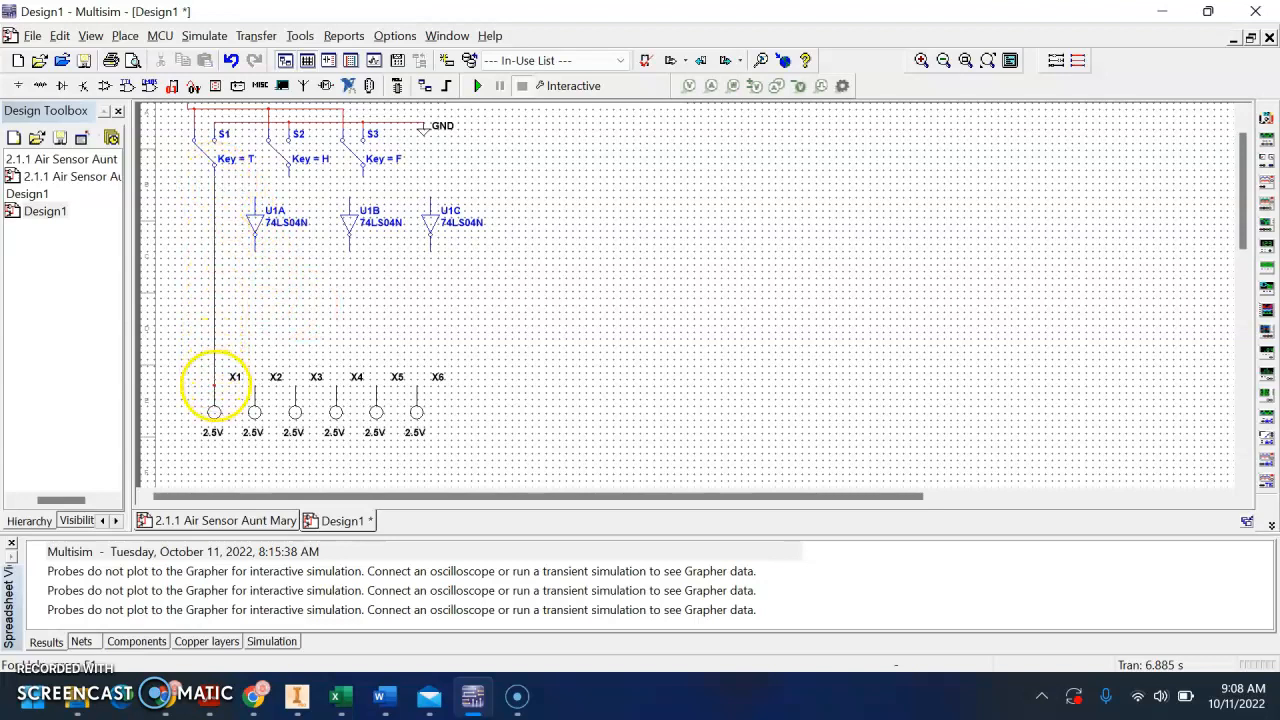
left_click(214, 411)
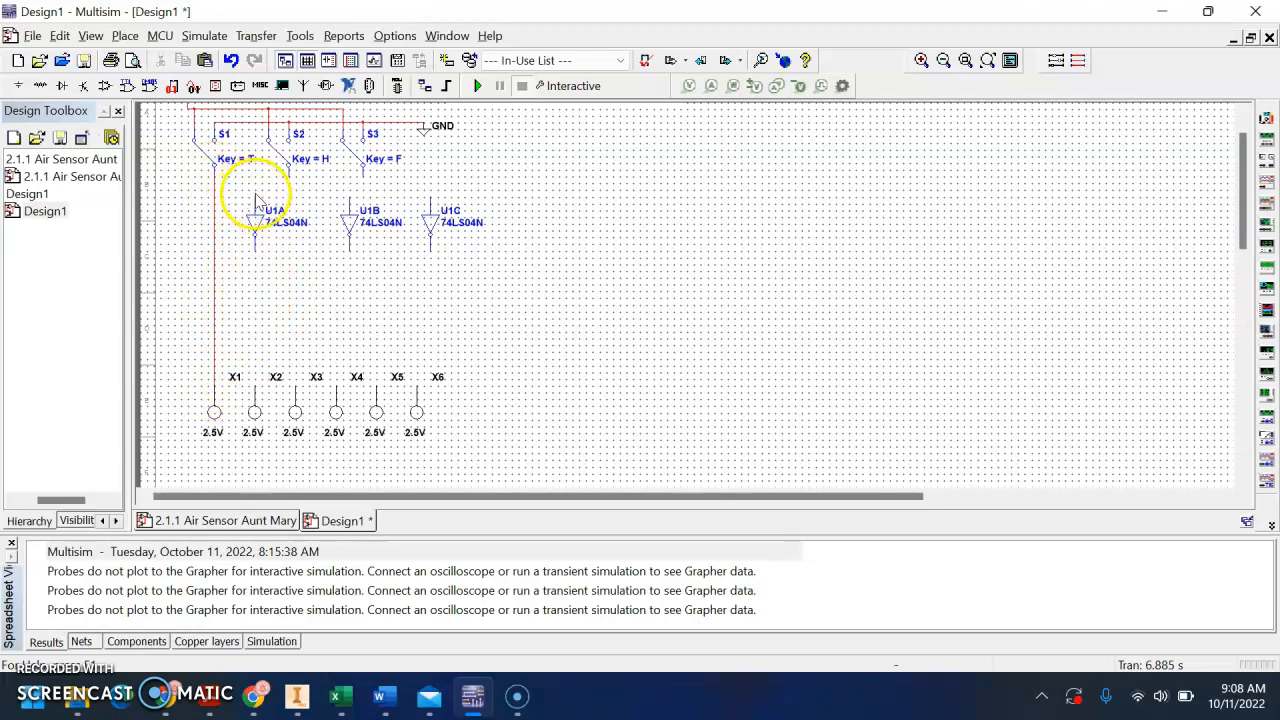
left_click(214, 196)
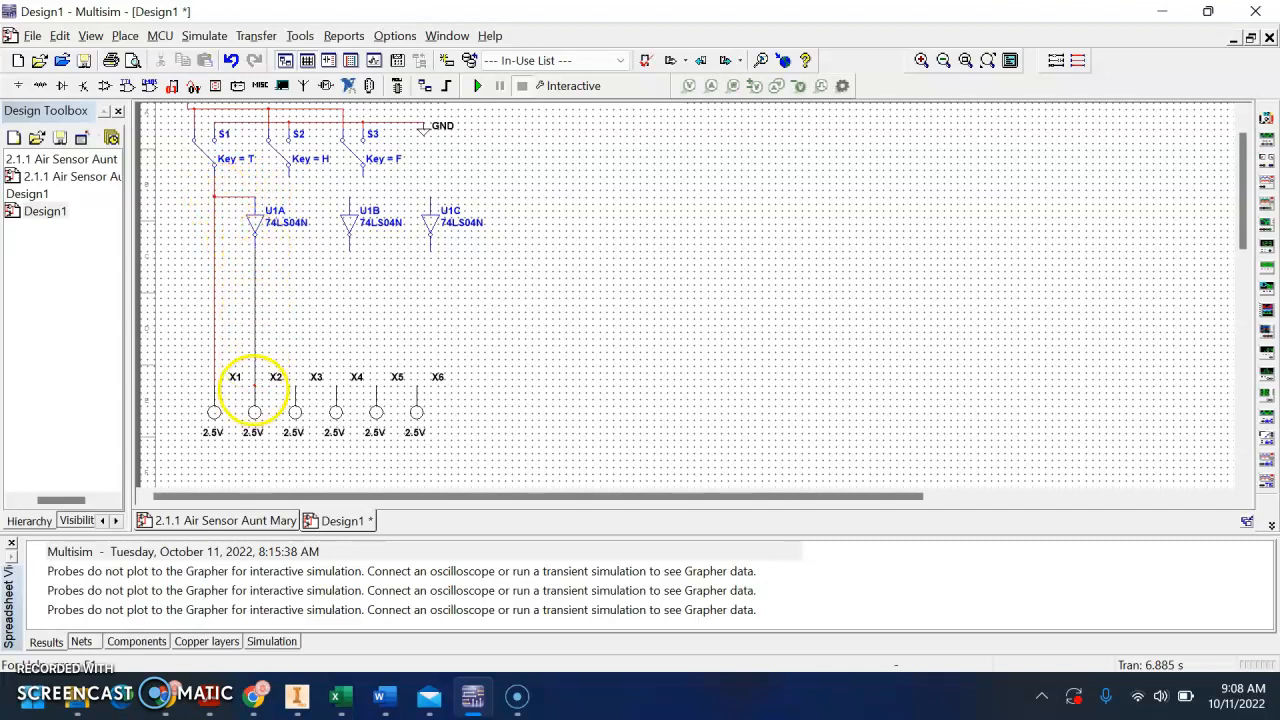
left_click(254, 411)
Wire switch S2's output to probe X3 and, with inverter U1B shifted directly above X4, through that inverter to X4
left_click(289, 172)
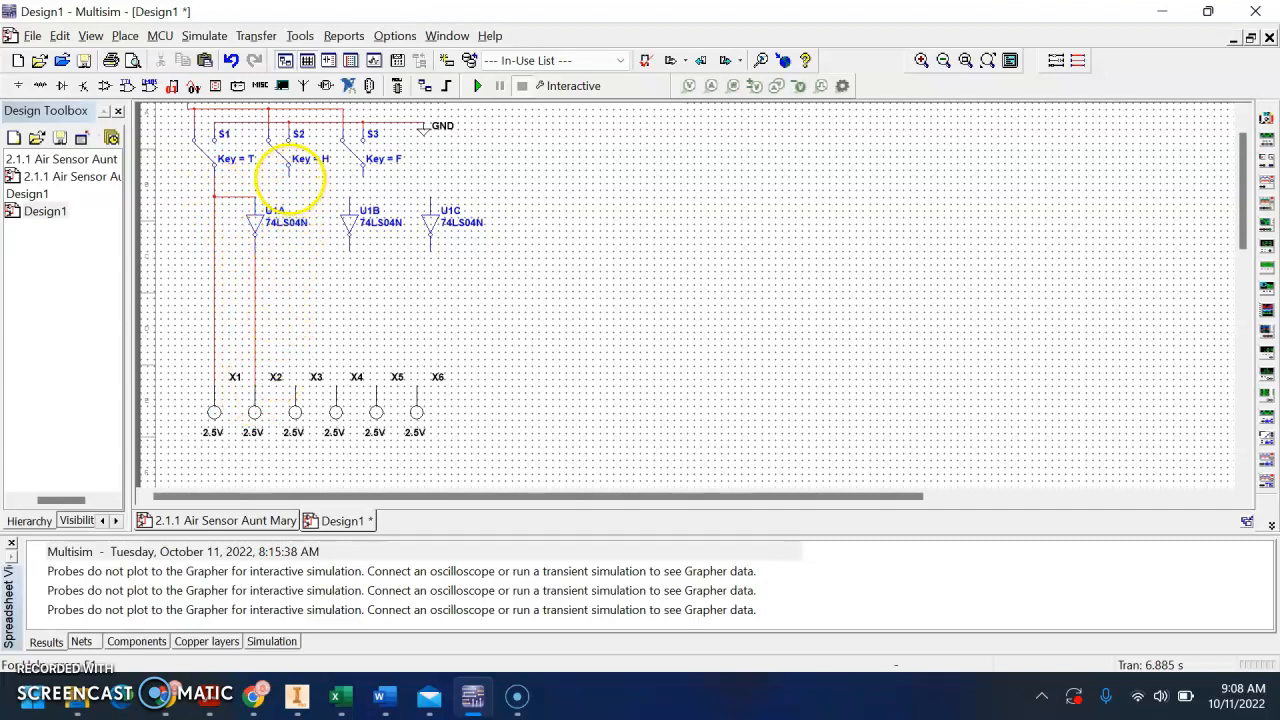
left_click(295, 408)
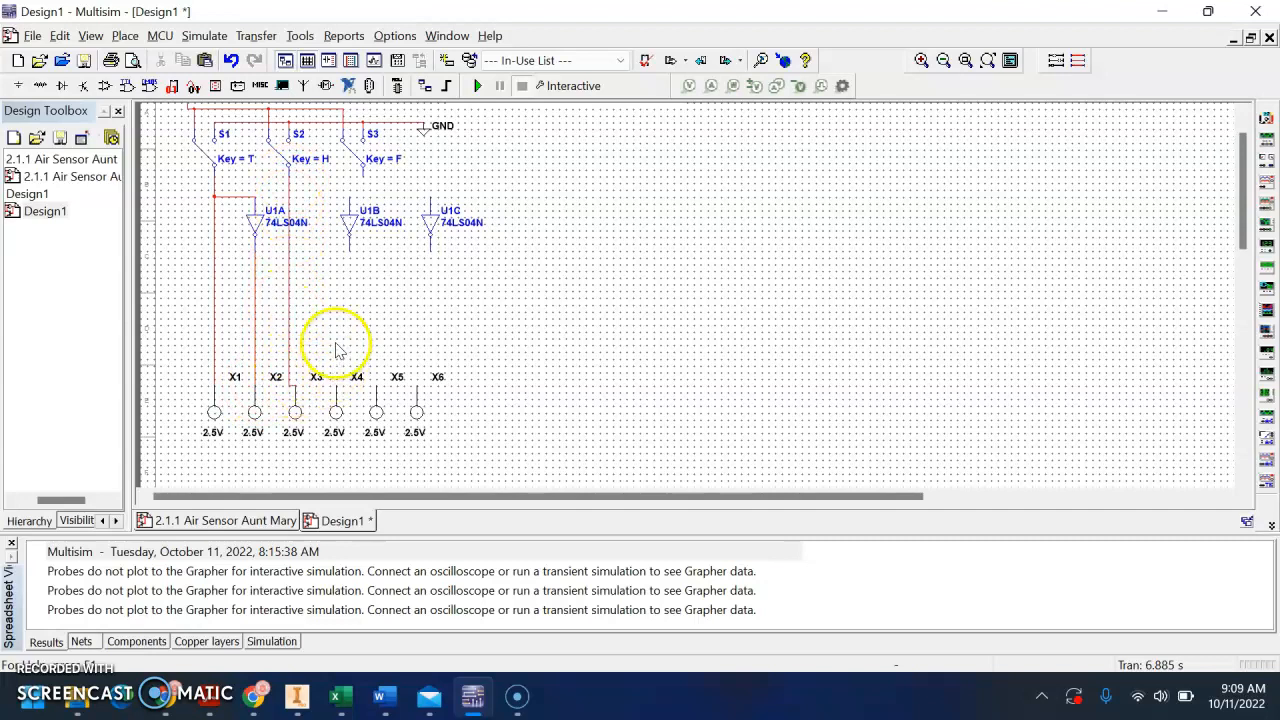
left_click_drag(352, 233, 336, 233)
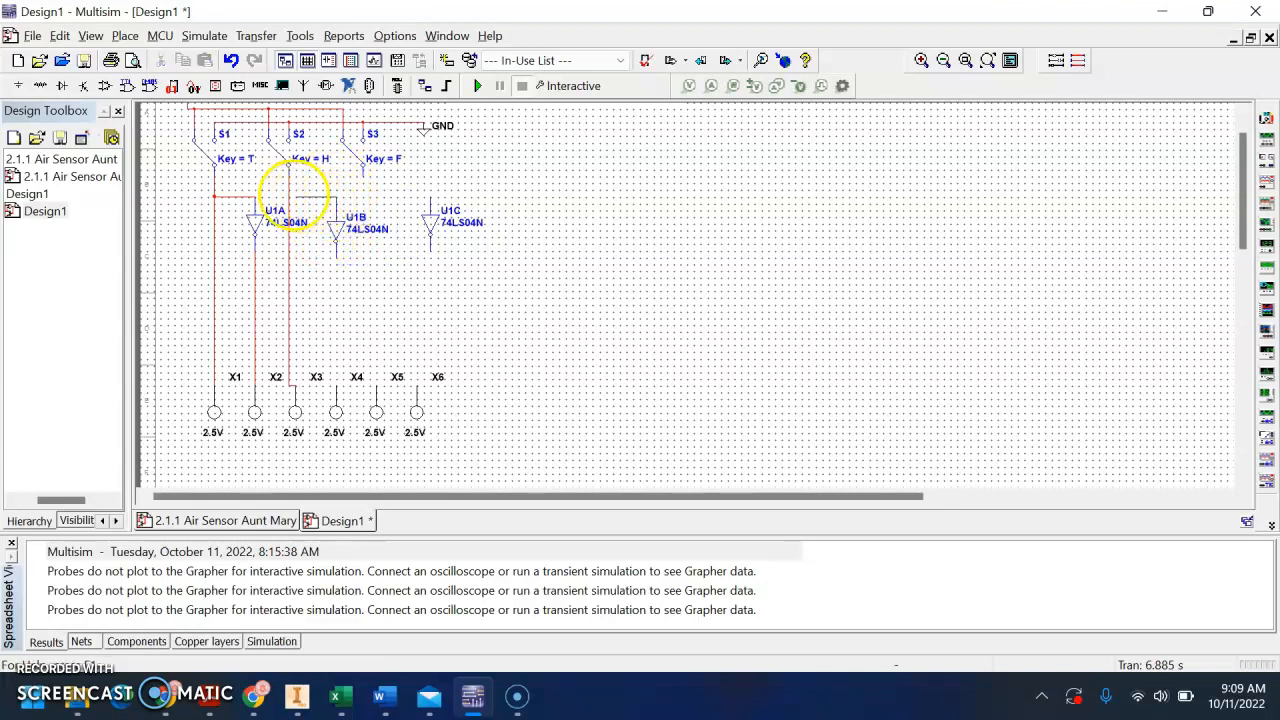
left_click_drag(290, 196, 336, 207)
left_click_drag(336, 252, 336, 397)
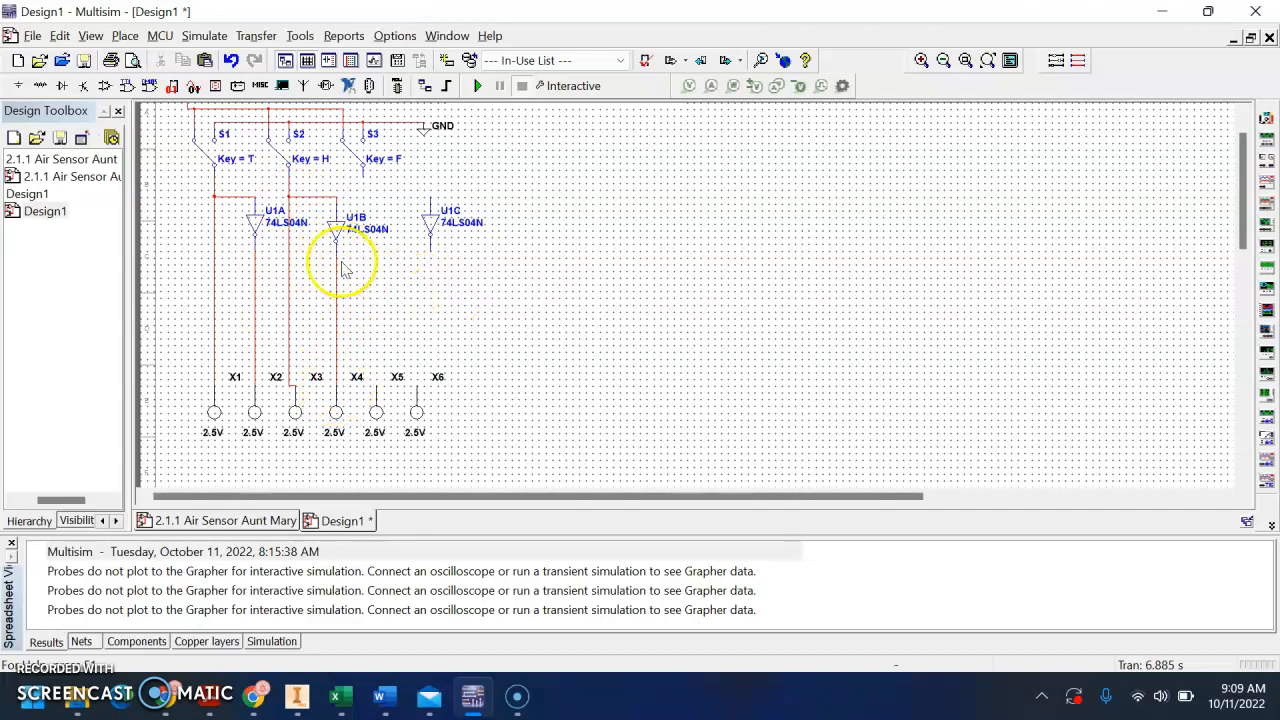
Wire switch S3's output to probe X5 and, with inverter U1C shifted directly above X6, through that inverter to X6
left_click_drag(363, 170, 377, 380)
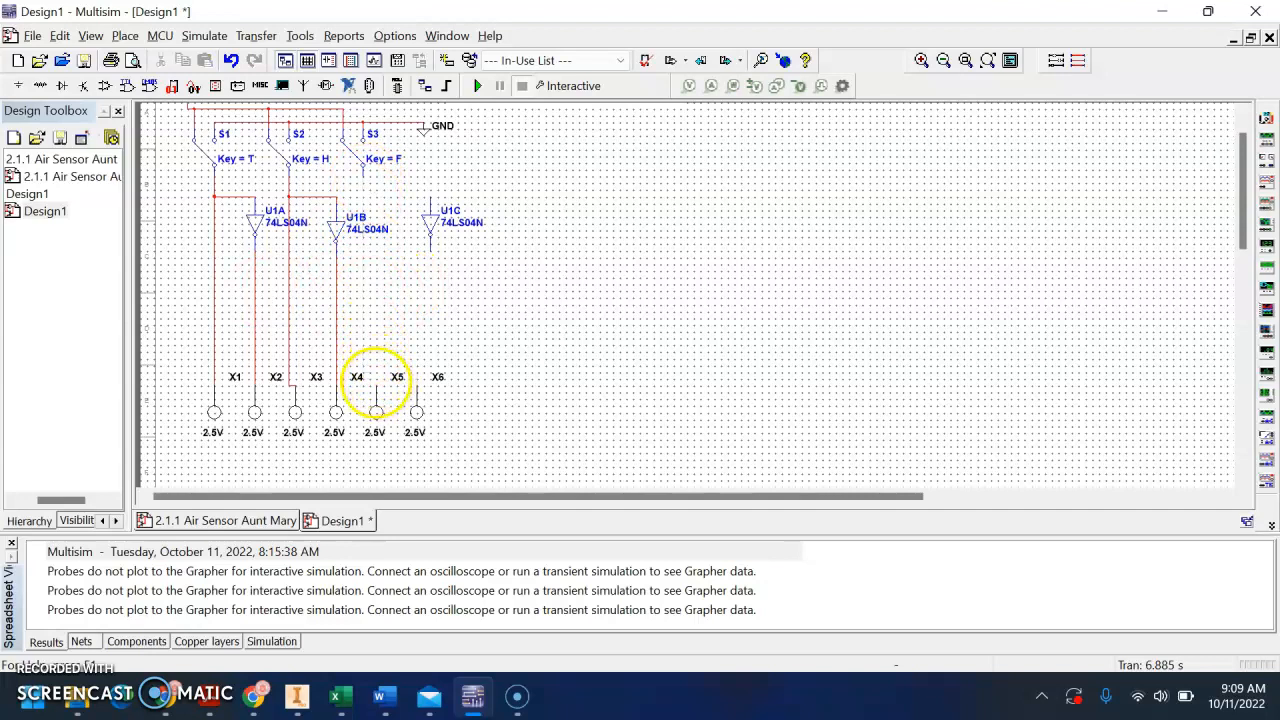
left_click(437, 220)
left_click_drag(437, 220, 422, 277)
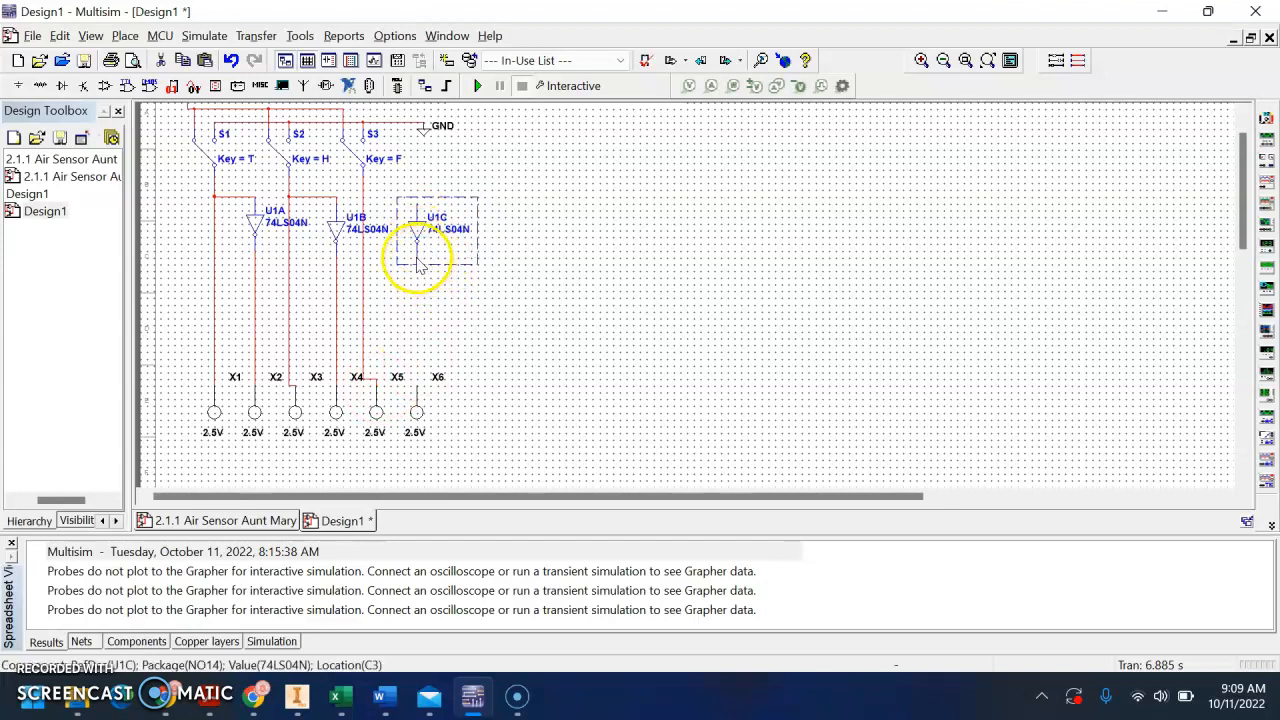
left_click(418, 265)
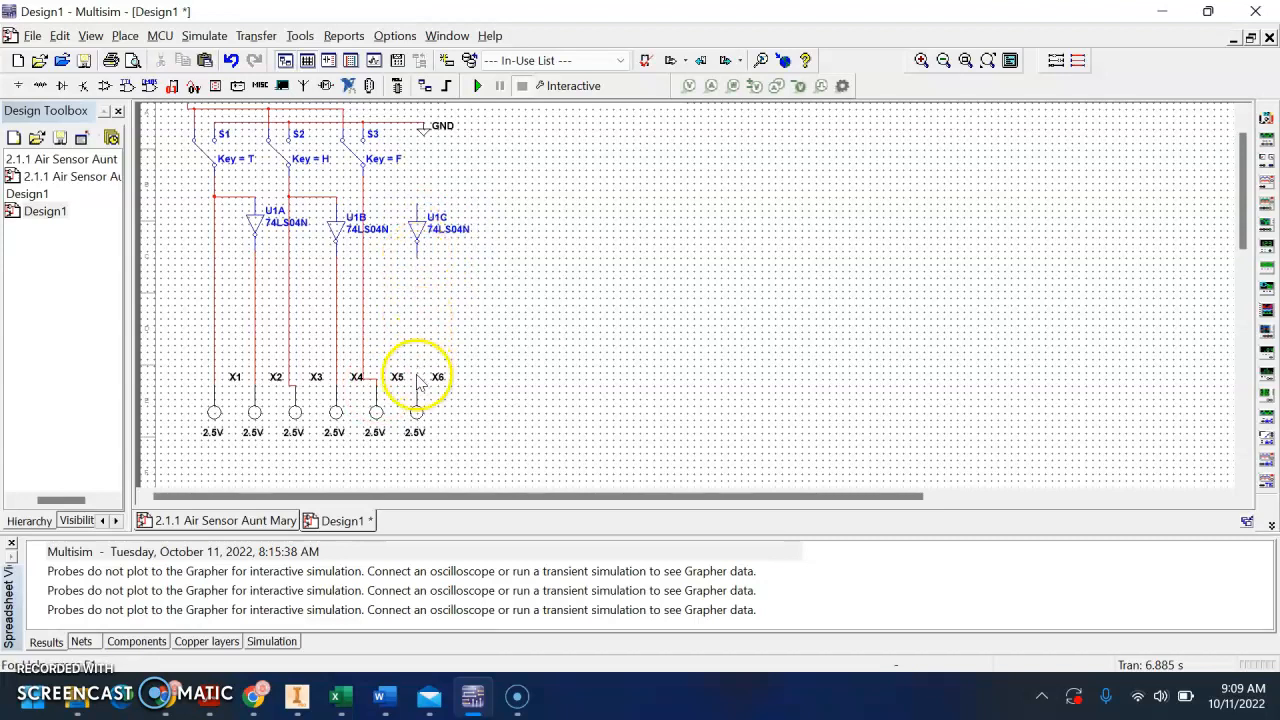
left_click(418, 255)
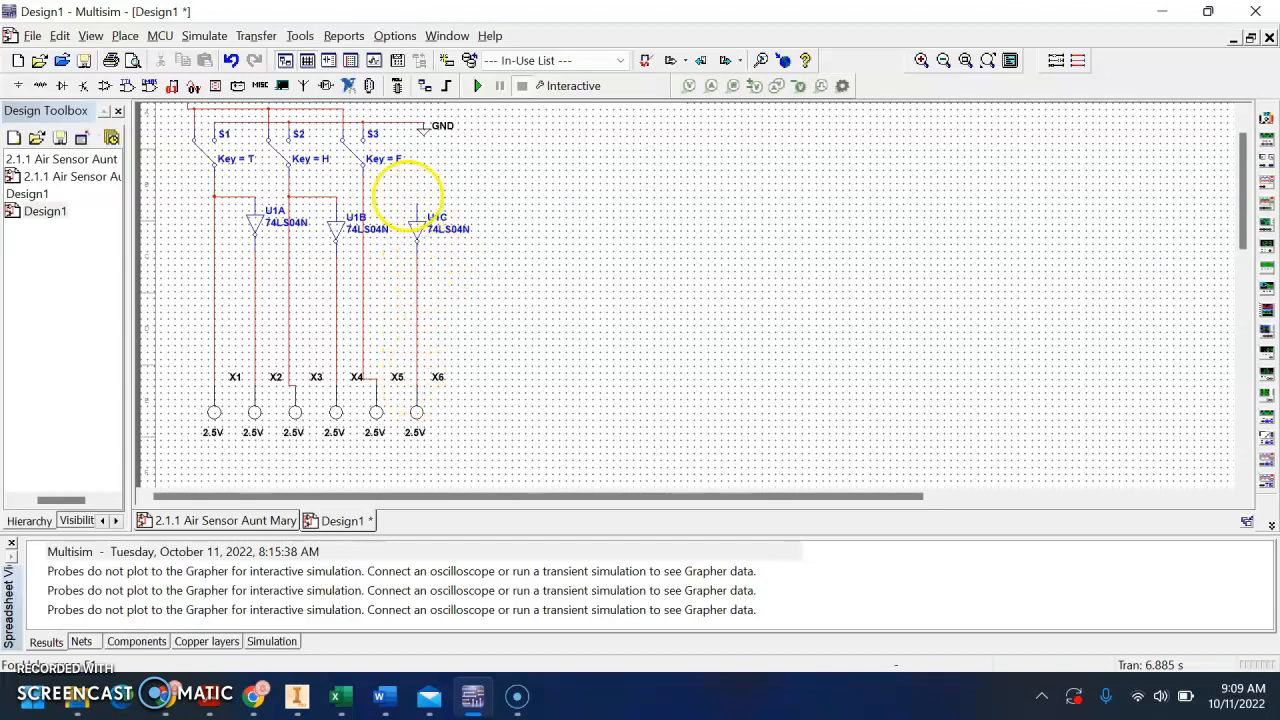
left_click(363, 189)
Move the whole row of six probes further down to lengthen the vertical input lines
mouse_move(484, 369)
left_mouse_down()
mouse_move(492, 332)
mouse_move(490, 363)
left_mouse_up()
scroll(486, 394, "down", 2)
scroll(486, 394, "up", 2)
scroll(488, 400, "down", 2)
scroll(486, 400, "up", 2)
left_click_drag(490, 435, 240, 352)
left_click_drag(298, 408, 314, 440)
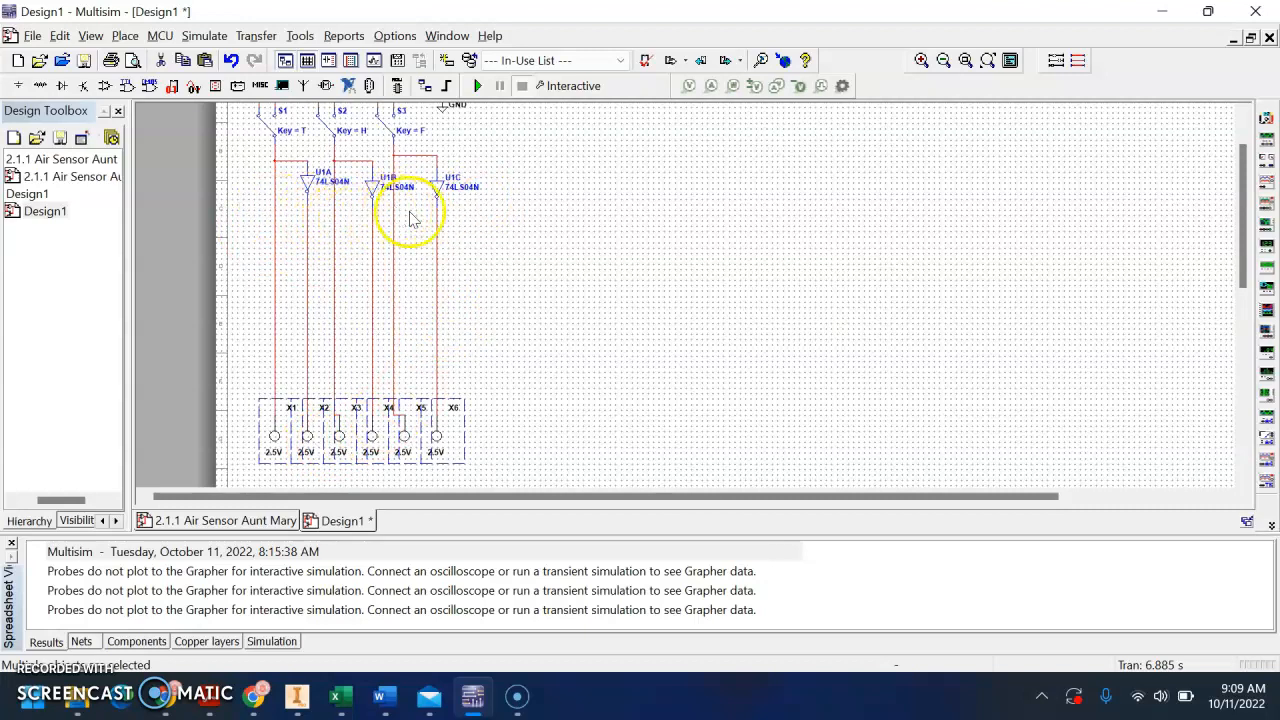
Move the ALERT expression down to the right of the inverters, just below the level of U1C
scroll(506, 245, "up", 3)
left_click_drag(519, 155, 531, 280)
scroll(530, 327, "up", 2)
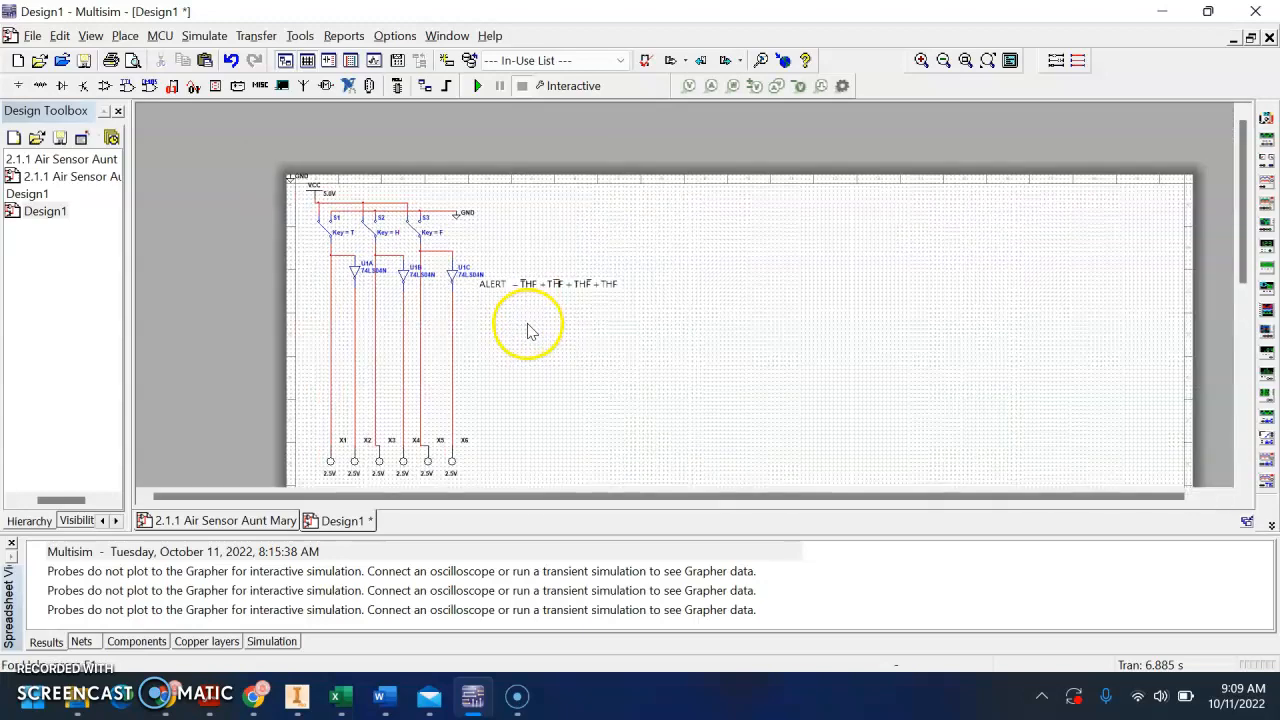
left_click_drag(521, 304, 536, 279)
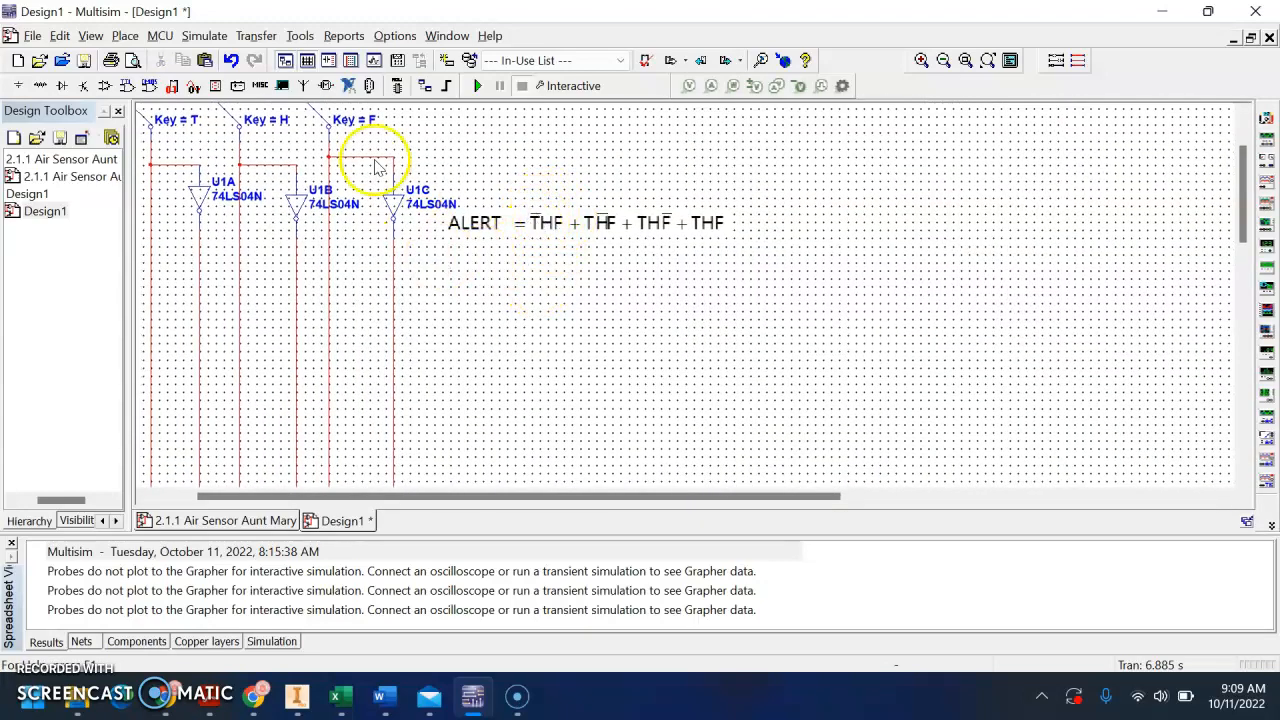
Place sections A and B of a new 74LS08N AND gate chip below the ALERT expression, the second lower and to the right
left_click(127, 87)
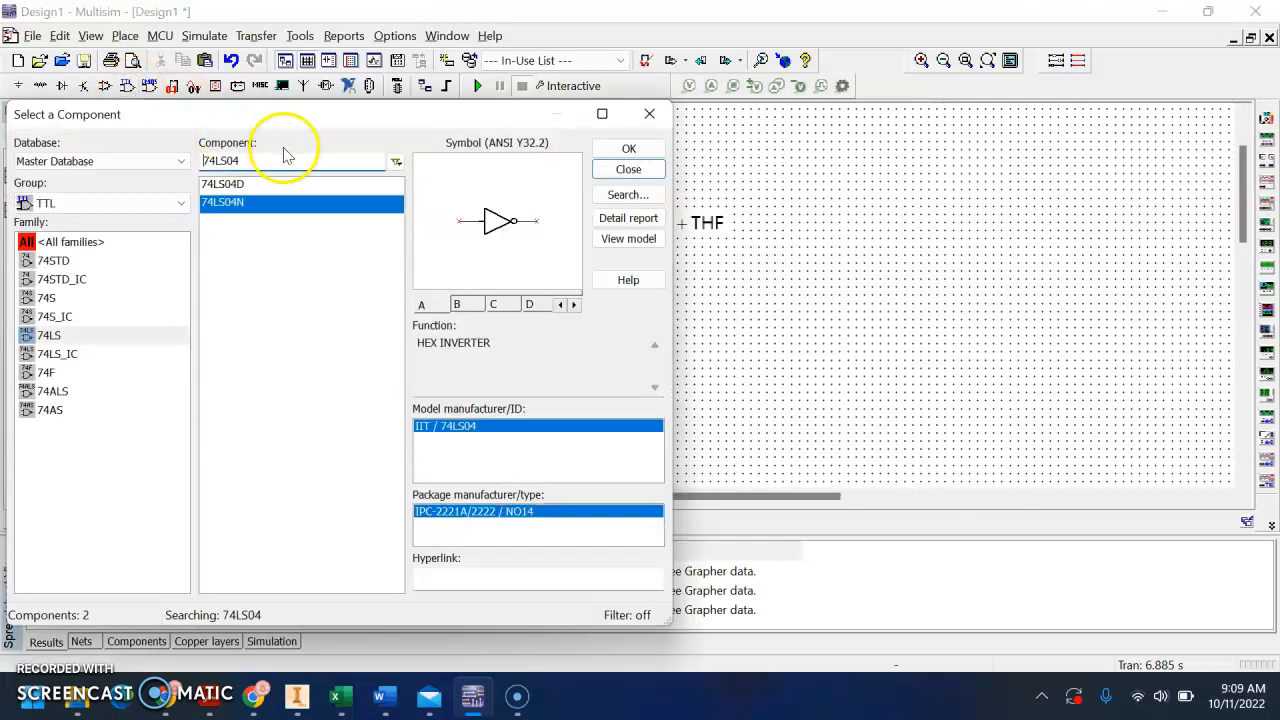
key("BackSpace")
type("8")
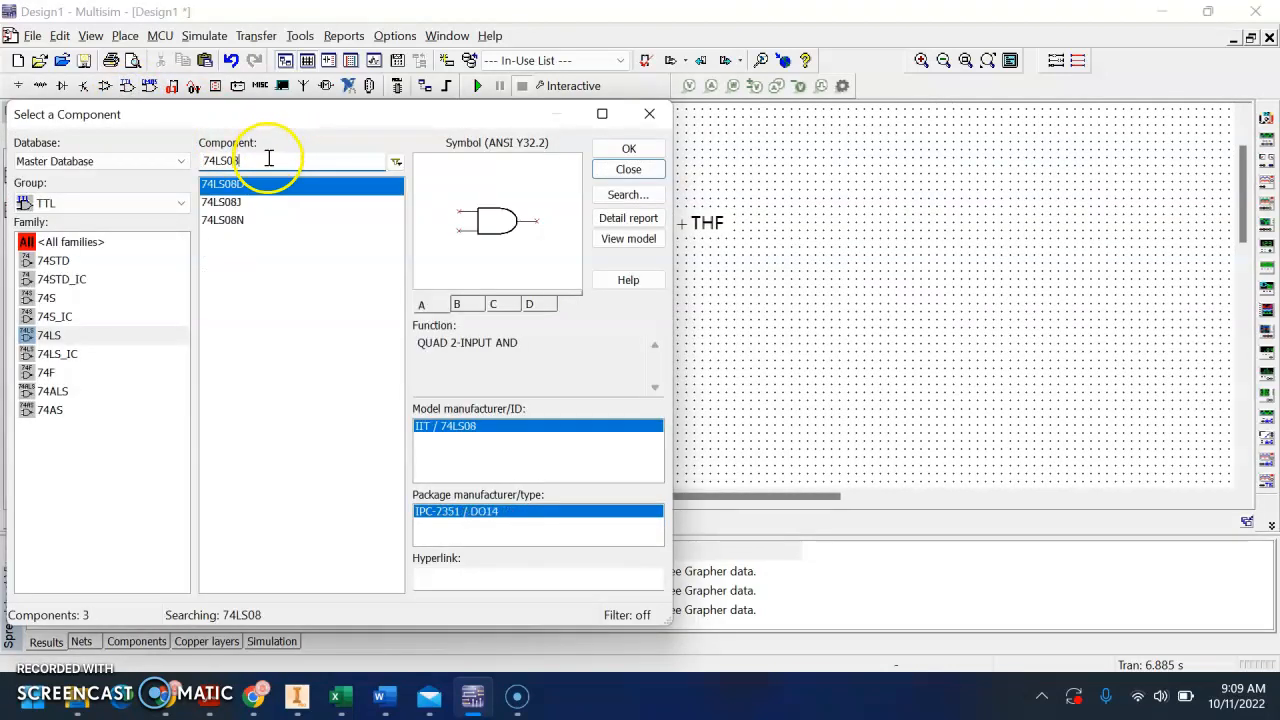
left_click(265, 220)
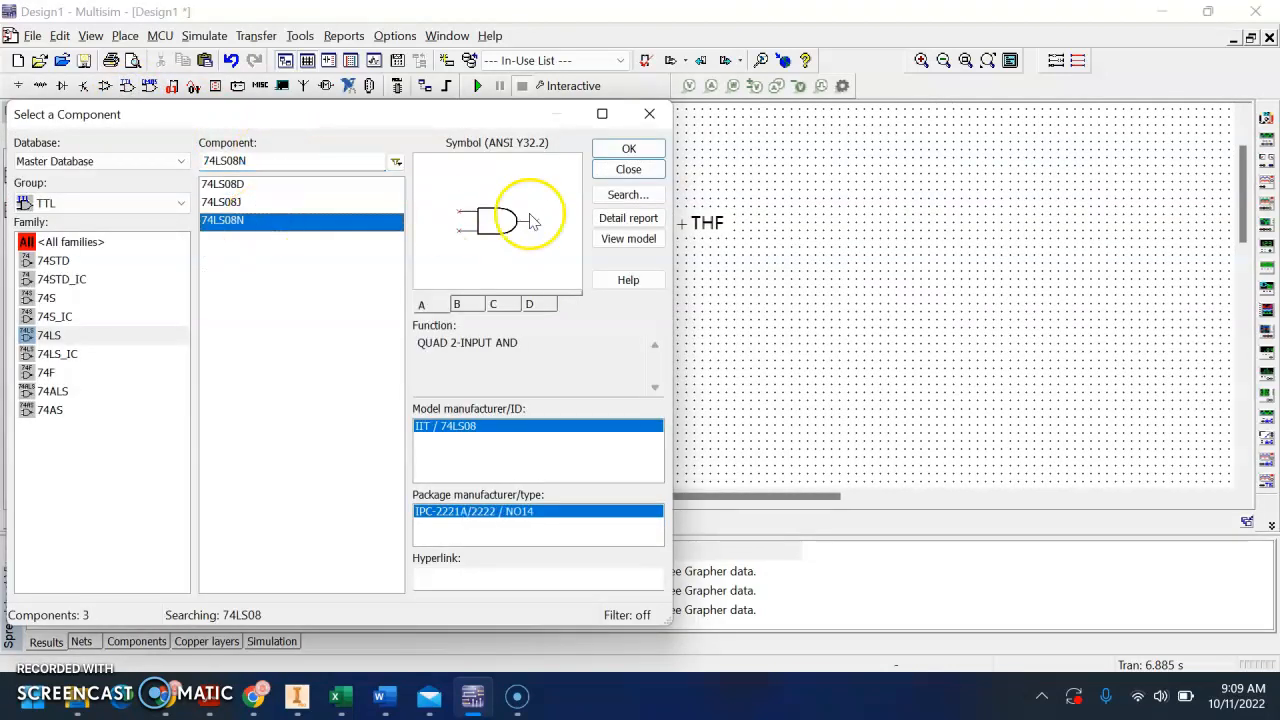
left_click(627, 148)
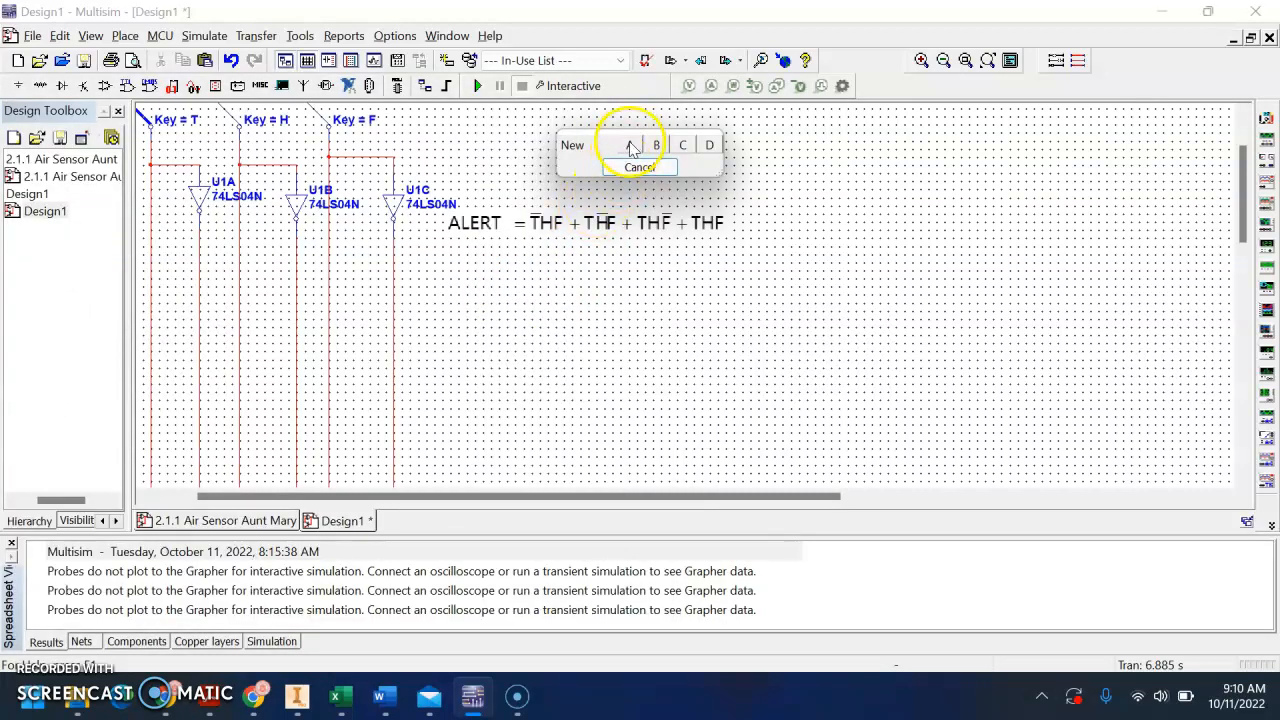
left_click(631, 148)
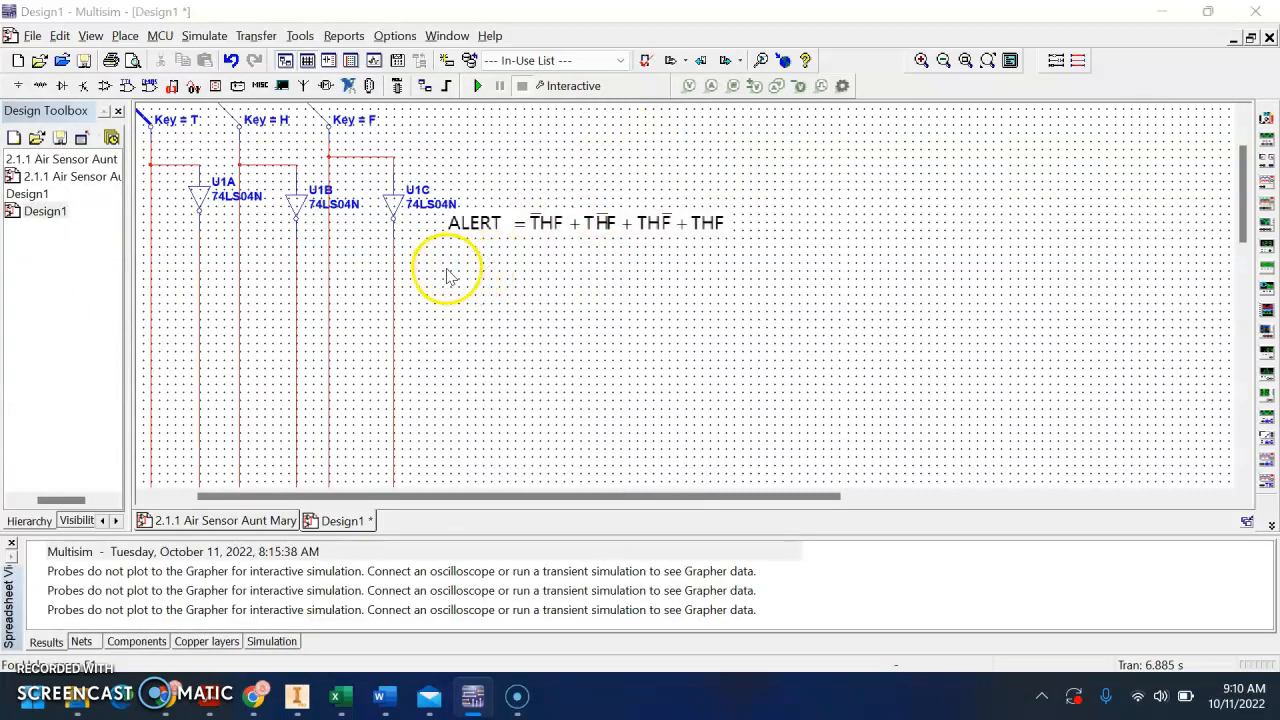
left_click(448, 276)
left_click(446, 260)
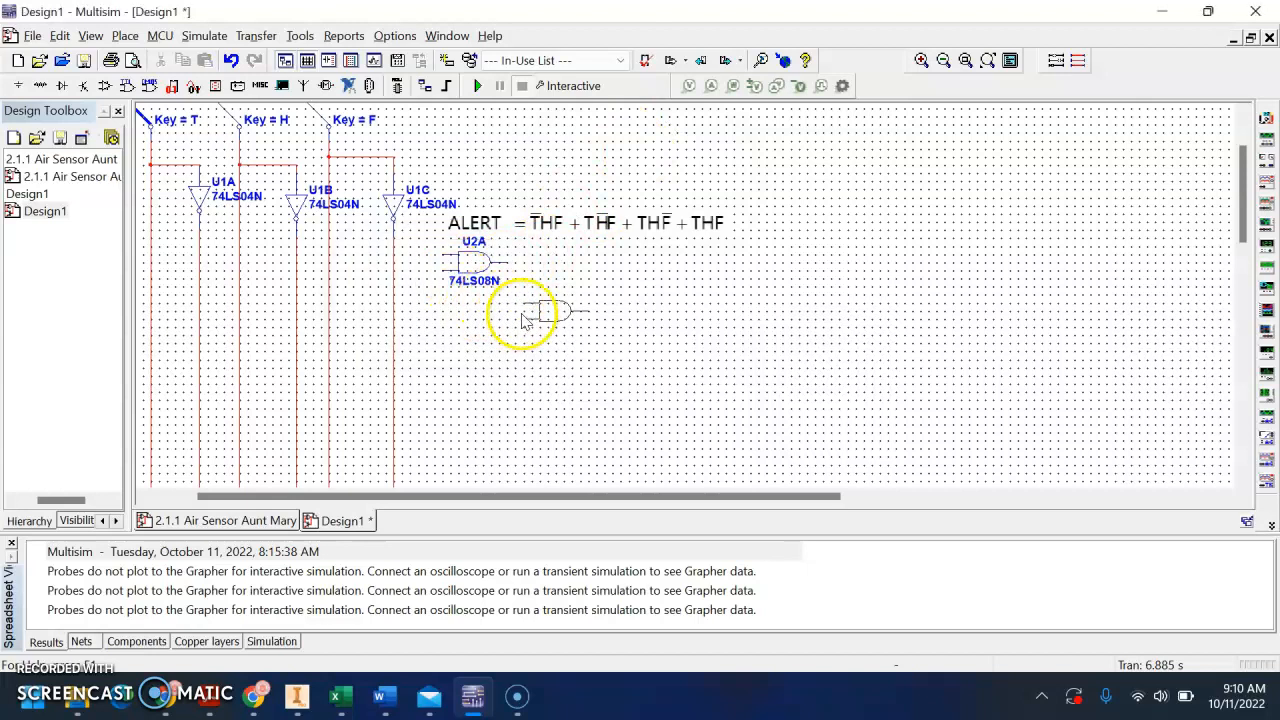
left_click(524, 318)
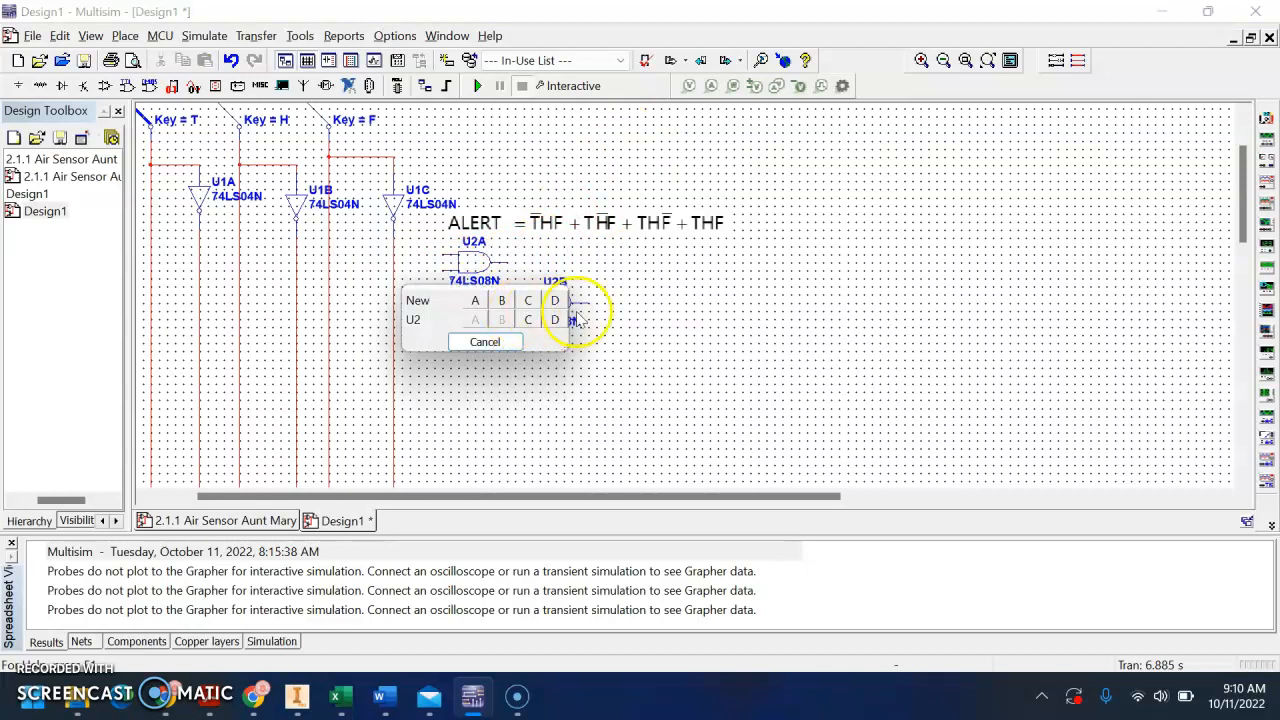
left_click(489, 343)
left_click(630, 178)
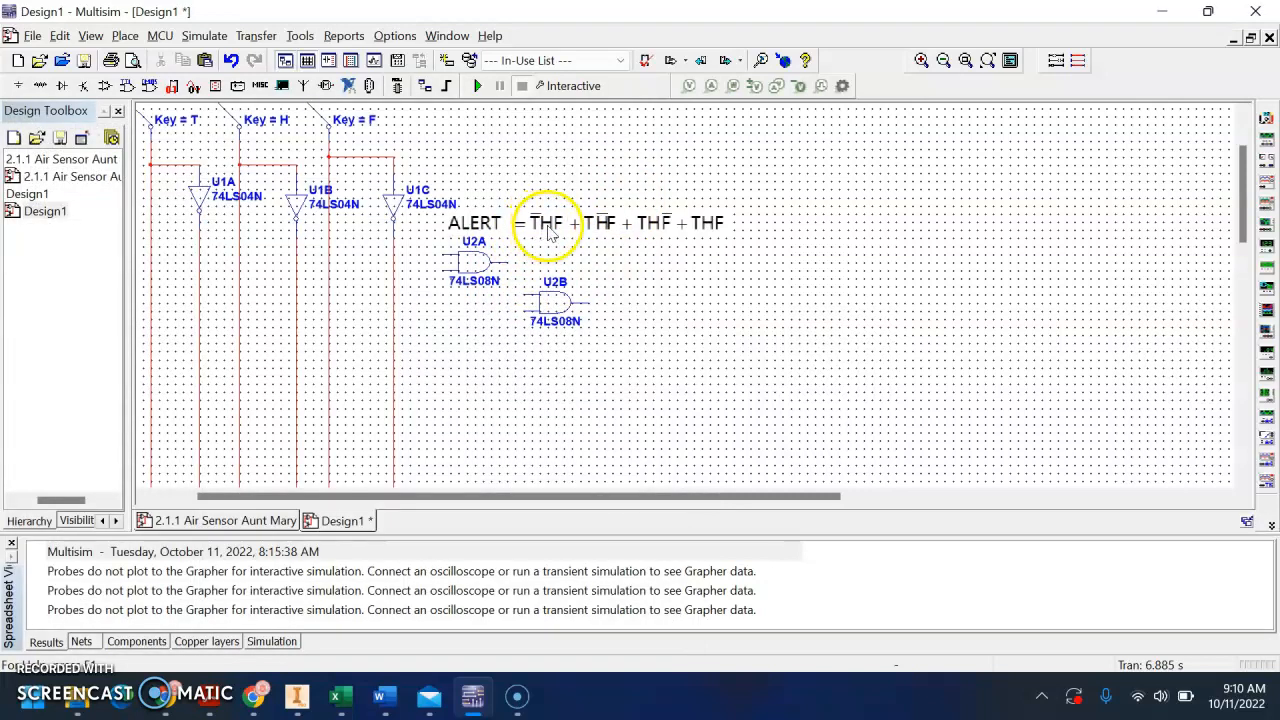
Wire the first term: inverted T and H into U2A, then U2A's output and the F line into U2B
left_click(447, 255)
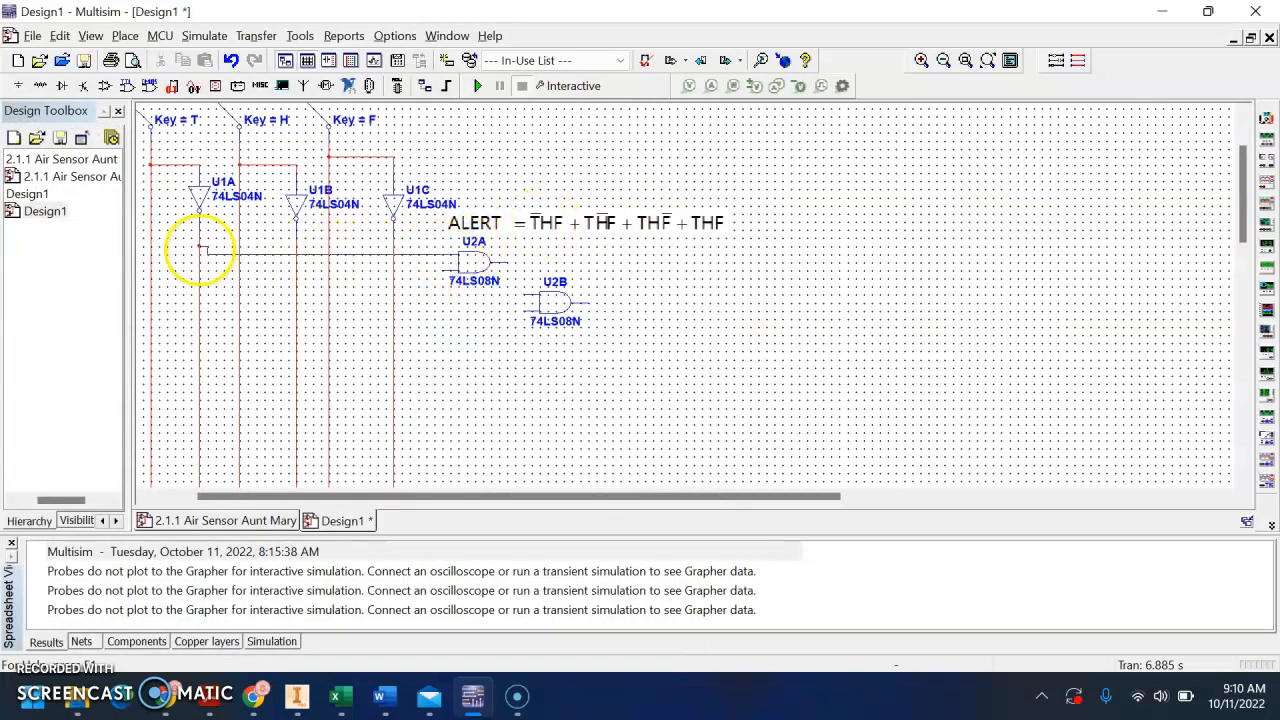
left_click(200, 253)
left_click(436, 270)
left_click(240, 270)
left_click(505, 262)
left_click(523, 295)
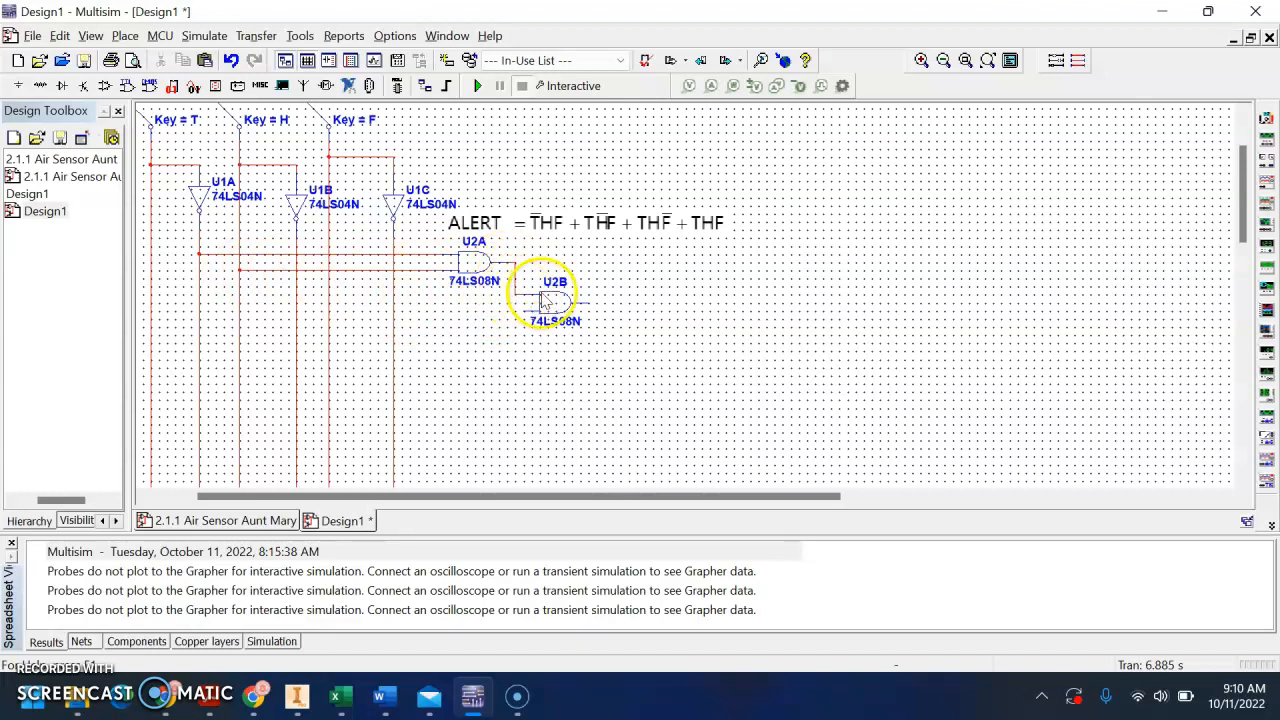
left_click(520, 310)
left_click(328, 310)
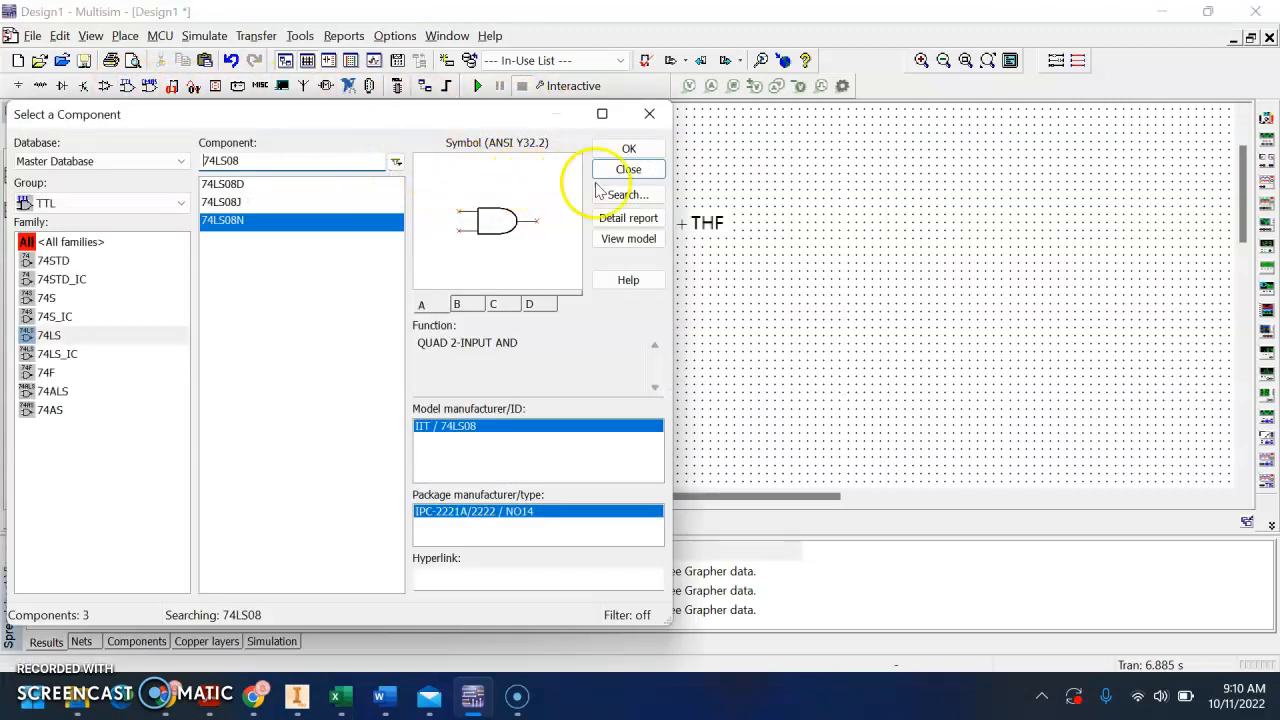
Place sections C and D of 74LS08N chip U2 below the first gate pair, with D lower and to the right
left_click(614, 150)
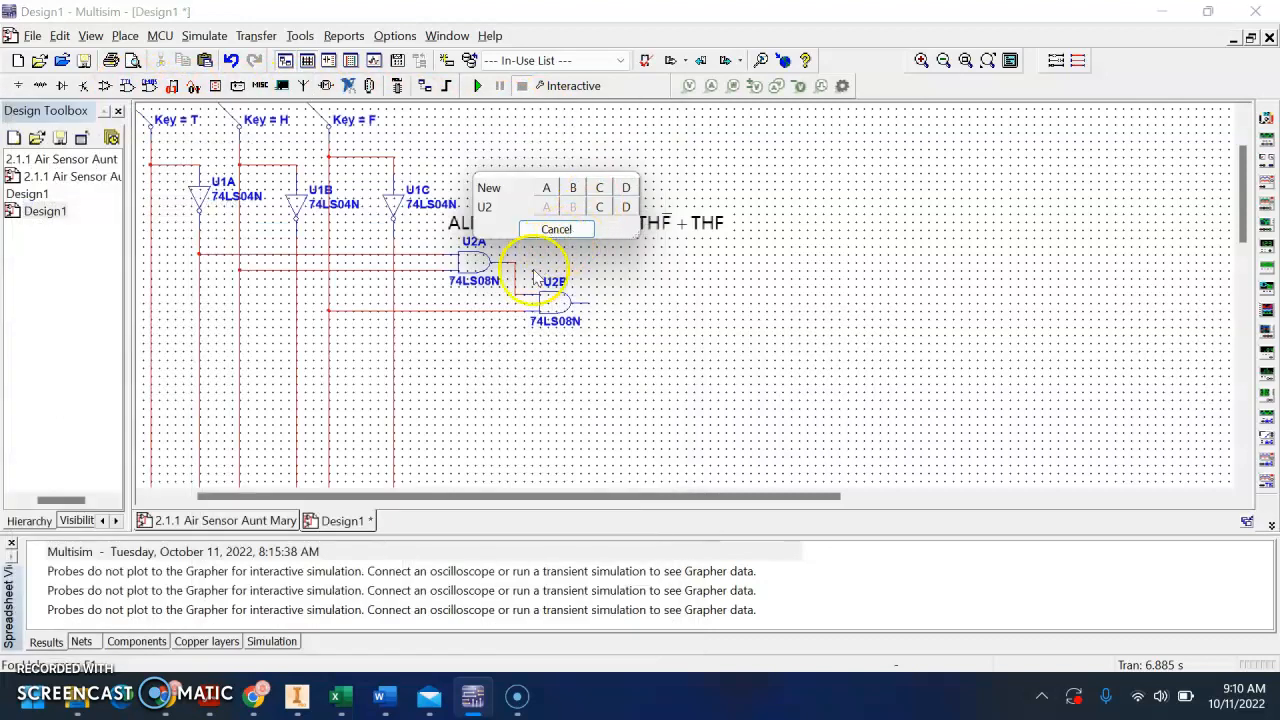
left_click(598, 208)
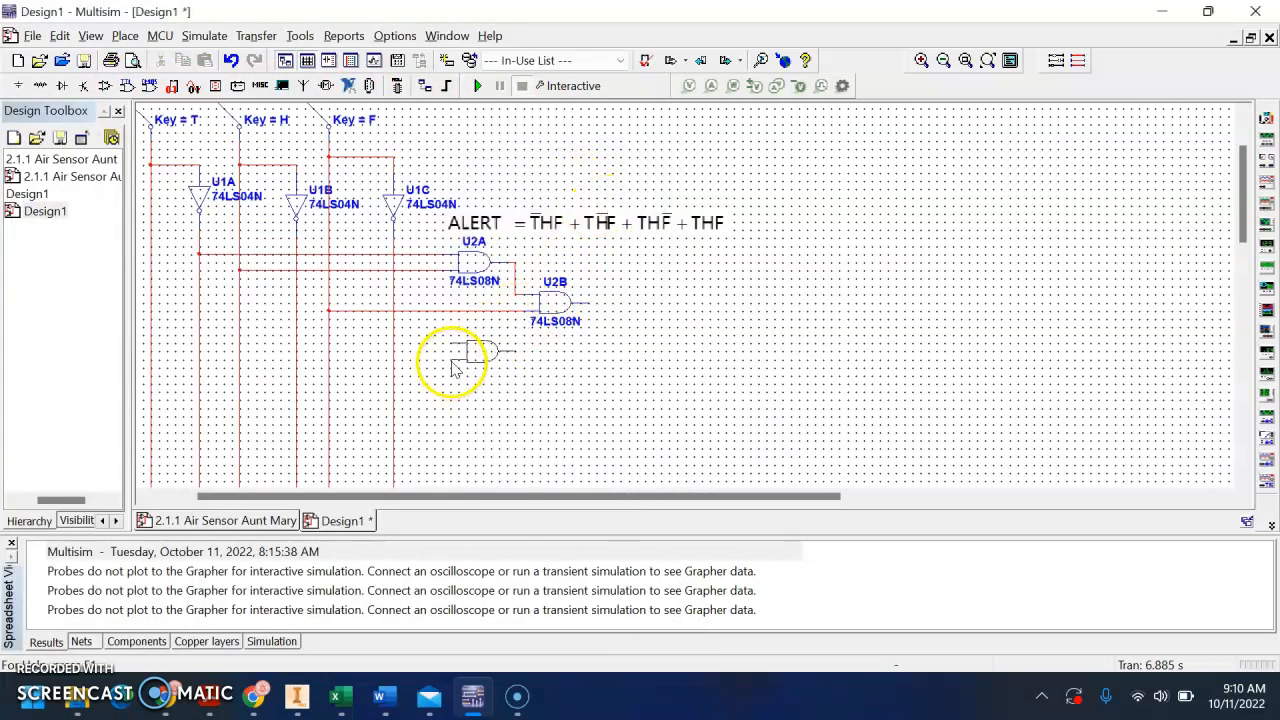
left_click(489, 373)
left_click(458, 370)
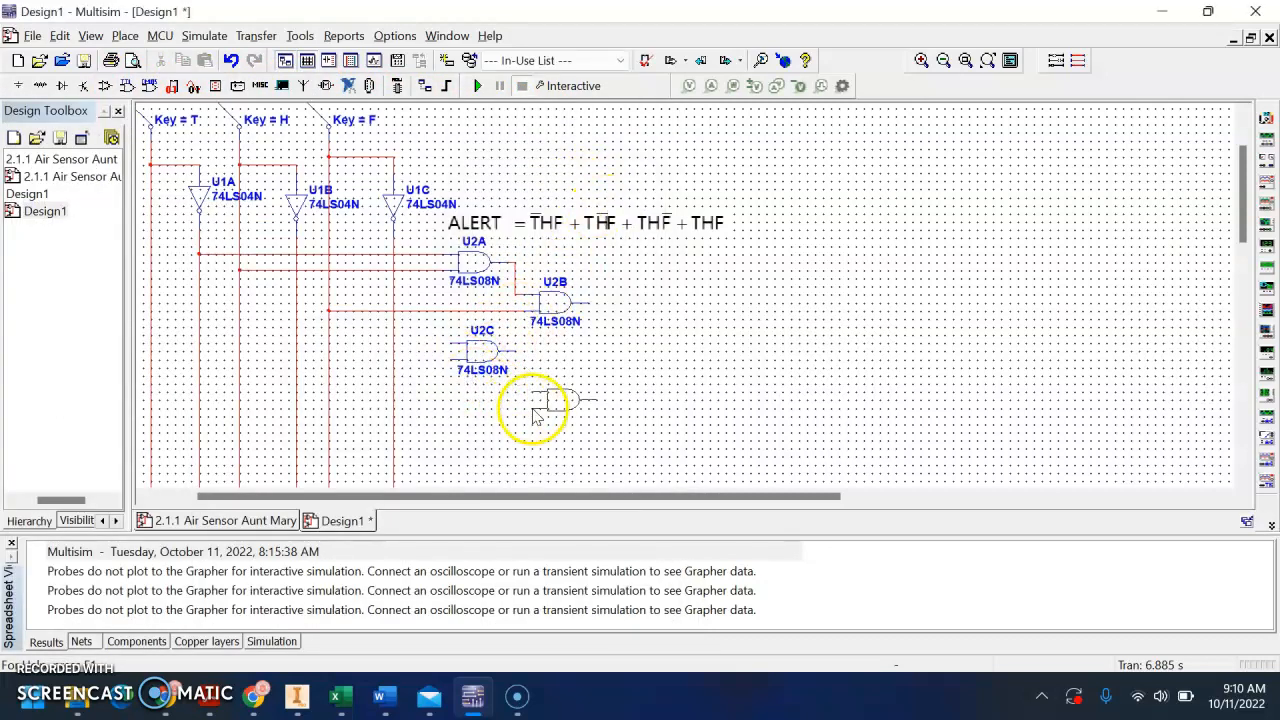
left_click(535, 410)
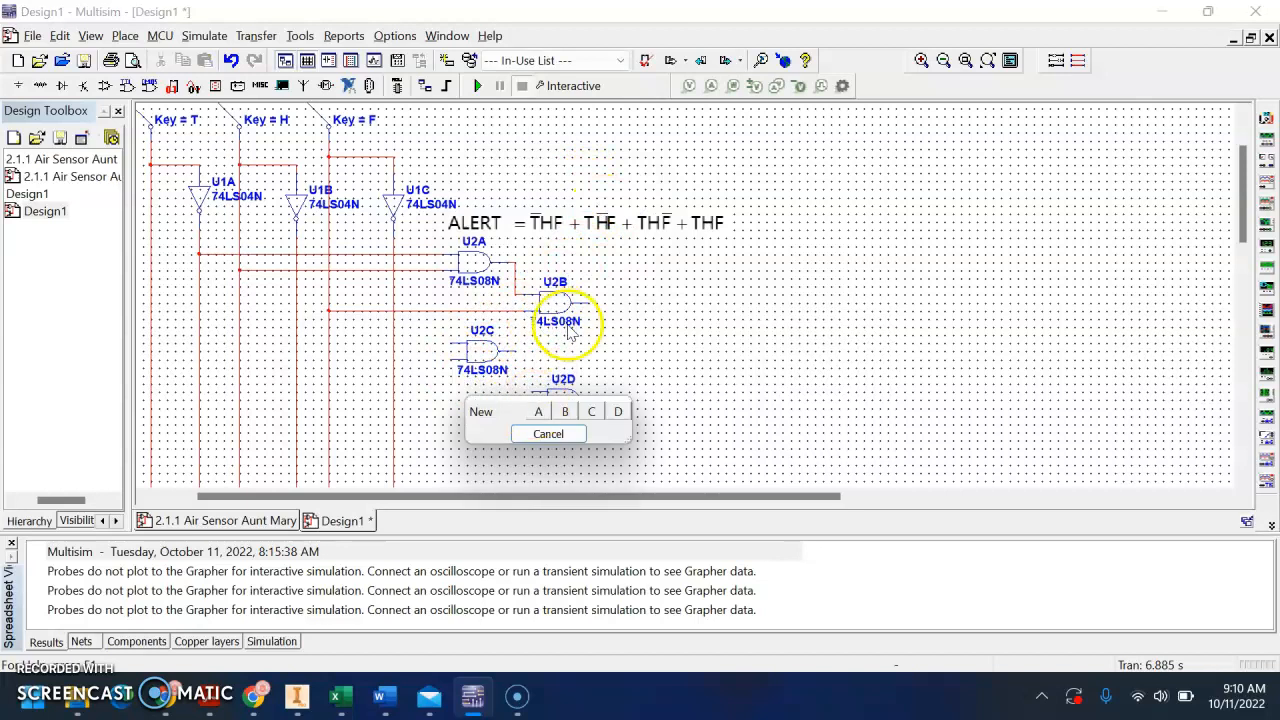
left_click(546, 432)
left_click(630, 169)
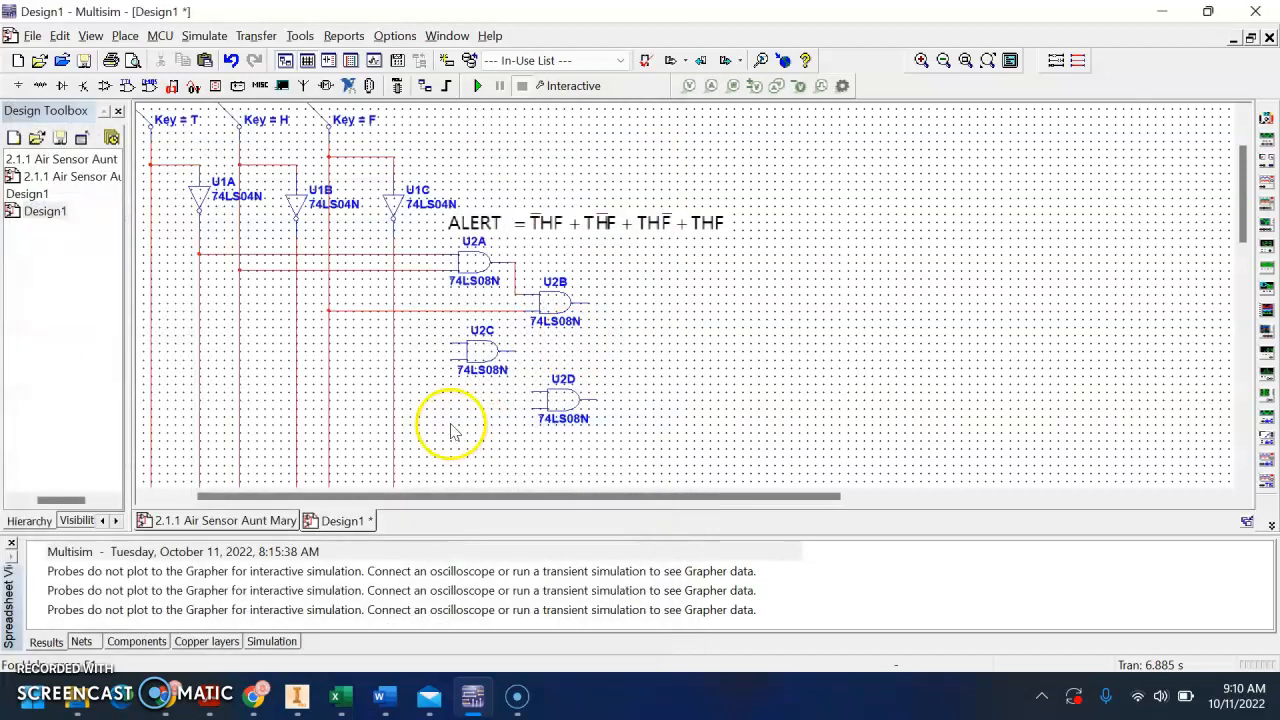
Wire the second term: T and inverted H into U2C, then U2C's output and the F line into U2D
left_click(452, 343)
left_click(151, 344)
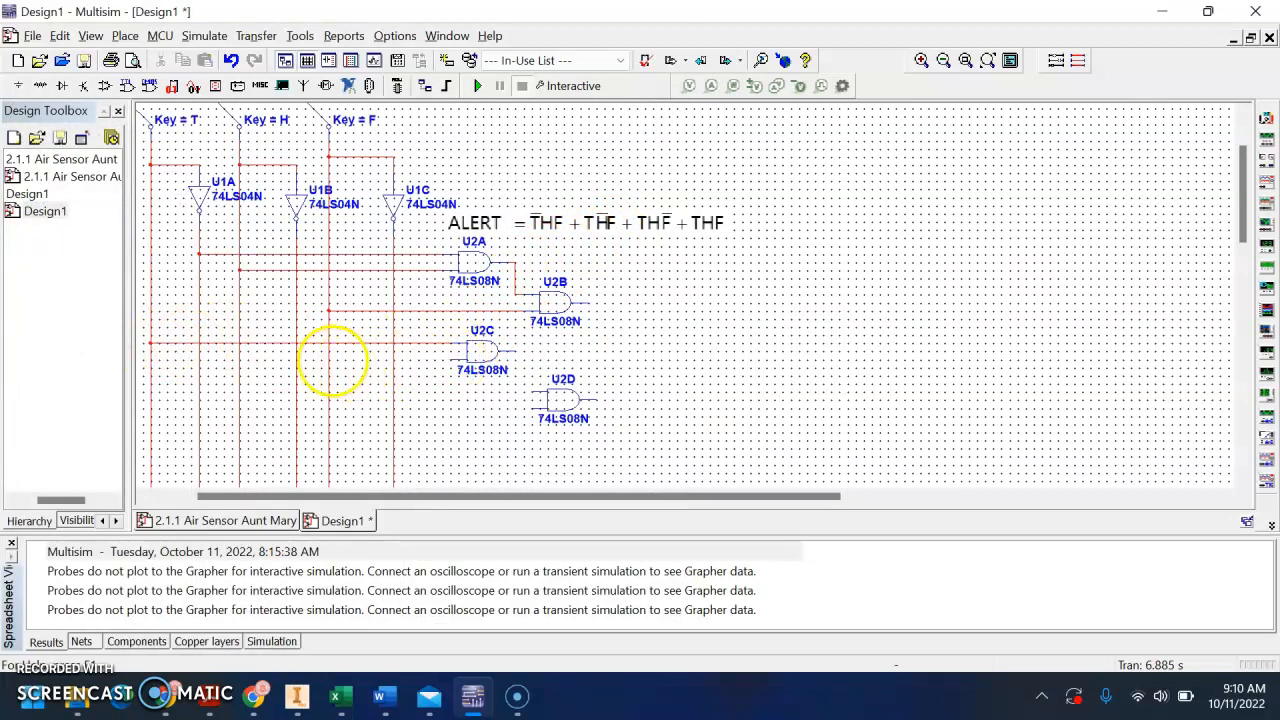
left_click(296, 360)
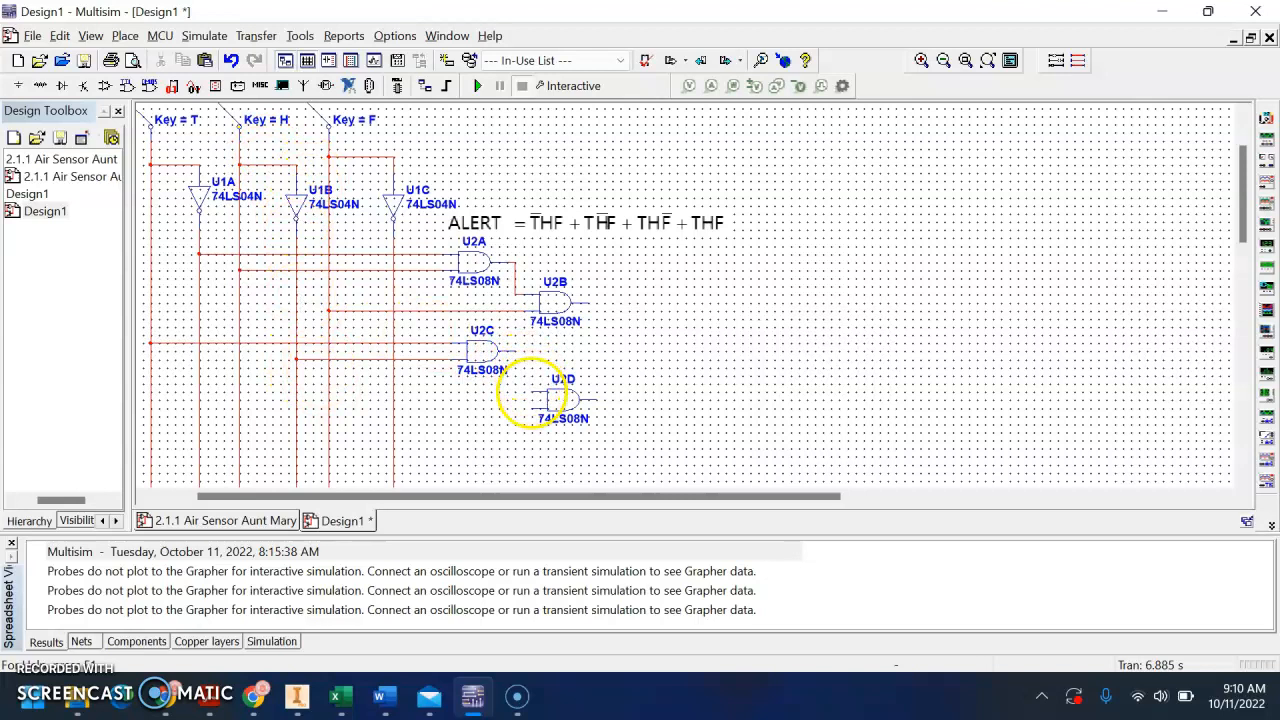
left_click(505, 351)
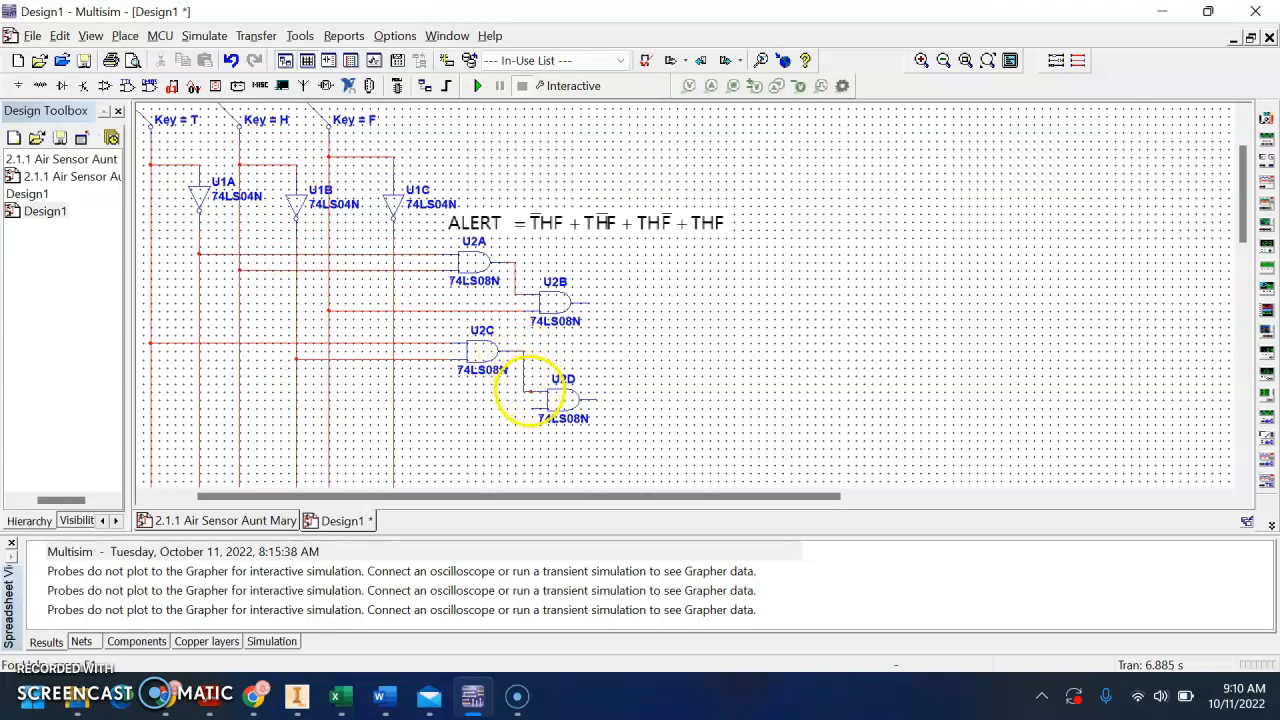
left_click(530, 395)
left_click(538, 406)
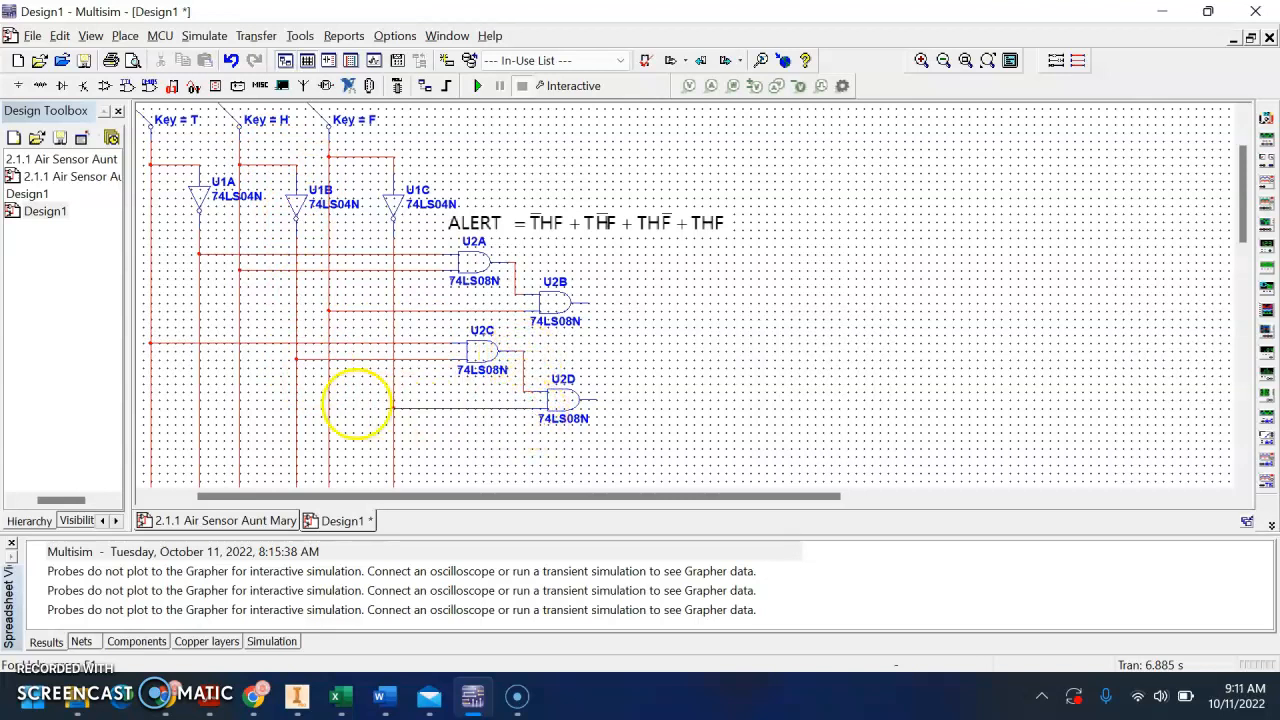
left_click(329, 400)
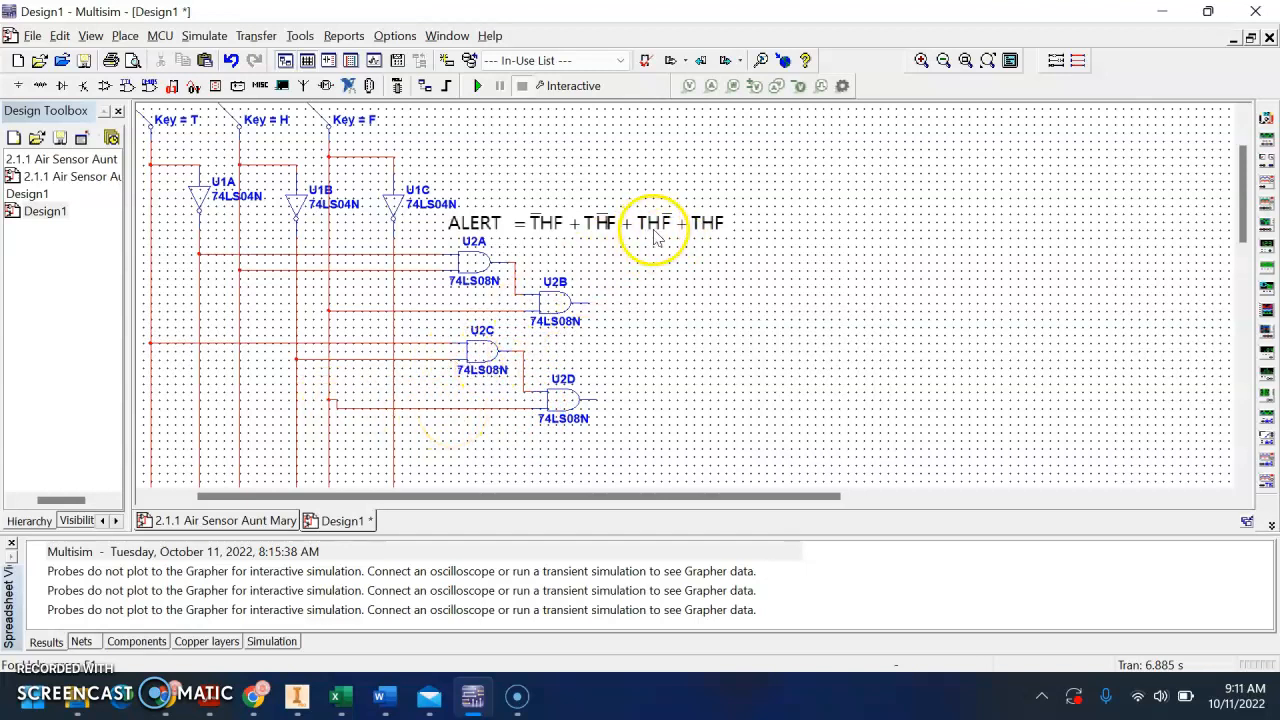
Place sections A and B of a new 74LS08N chip below the second gate pair, with B lower and to the right
scroll(651, 240, "down", 1)
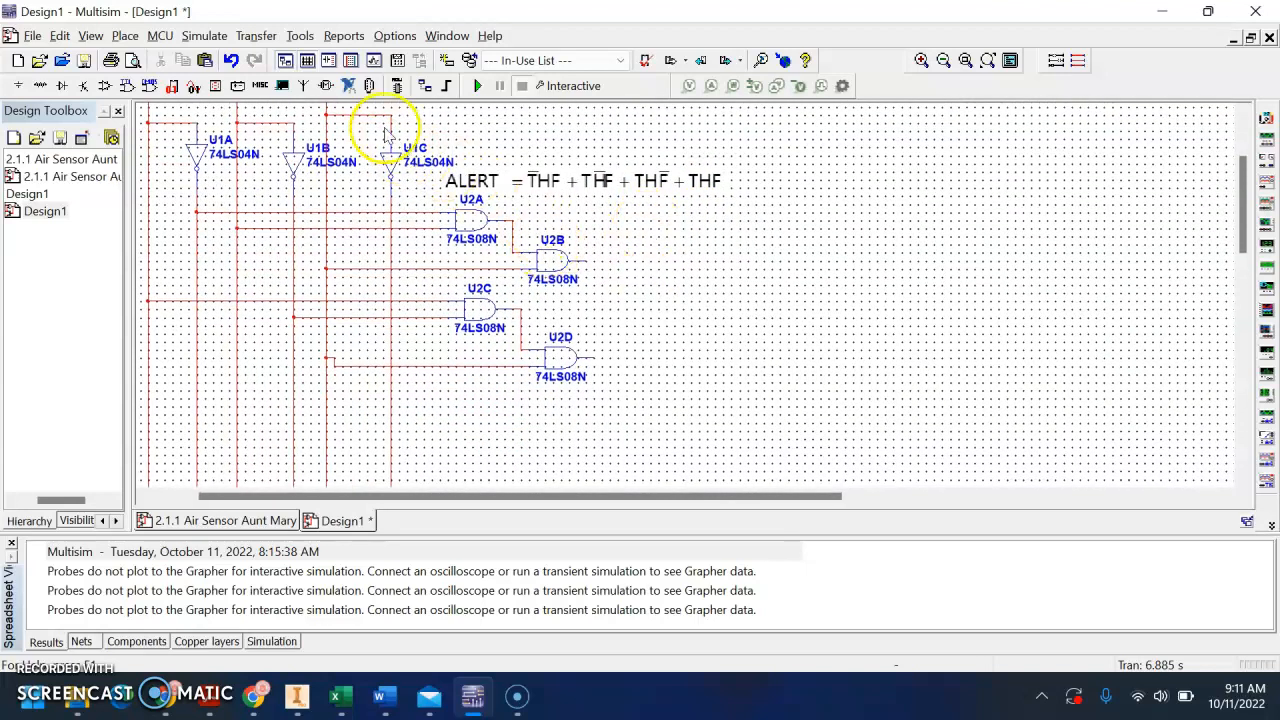
left_click(128, 88)
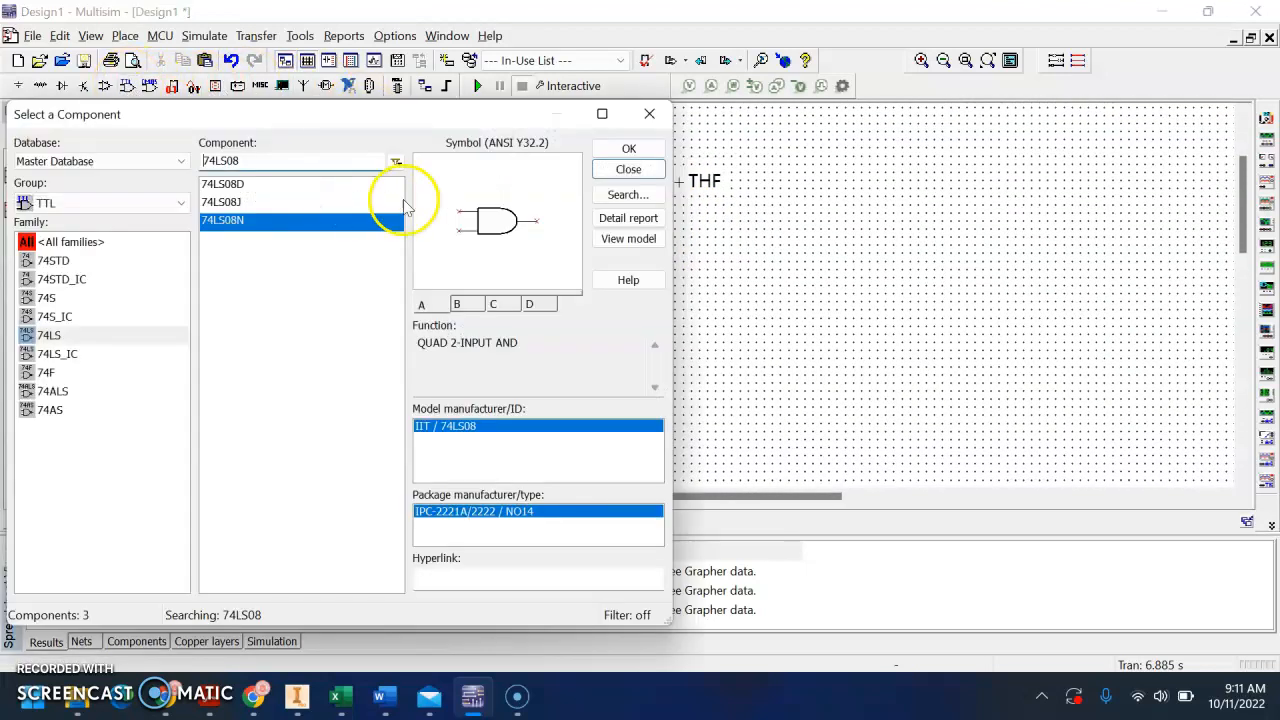
left_click(626, 146)
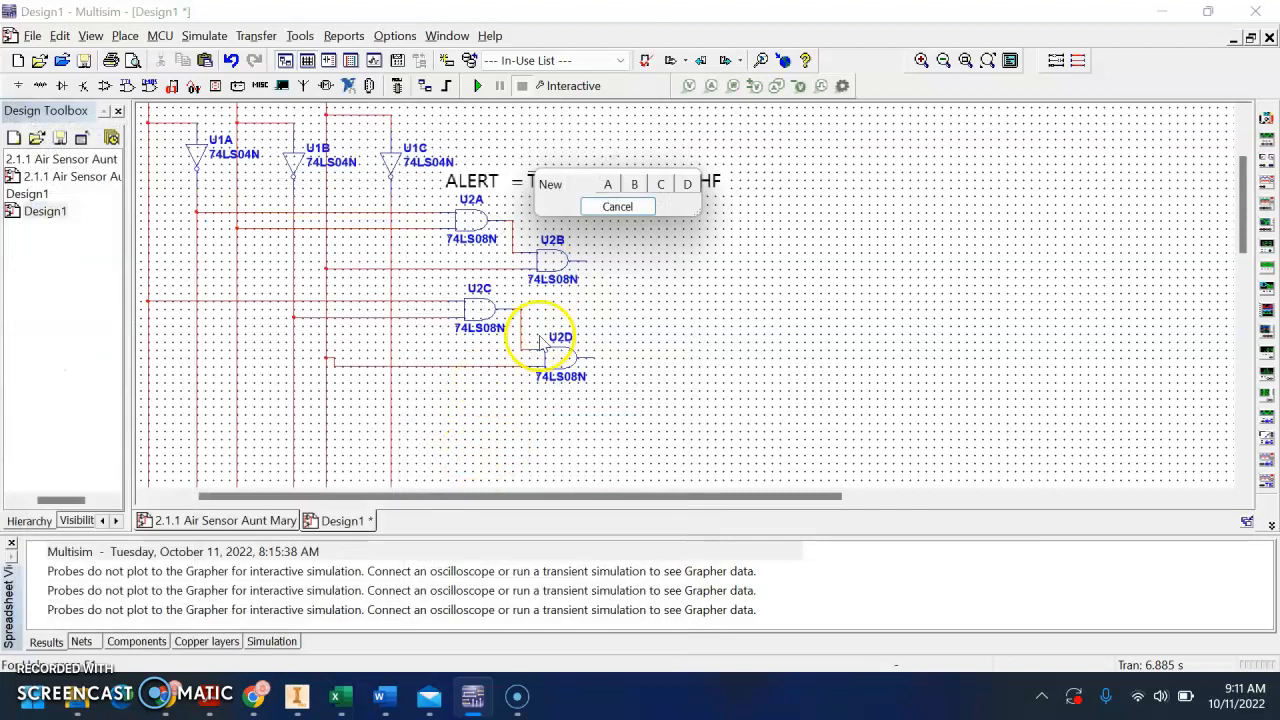
left_click(606, 186)
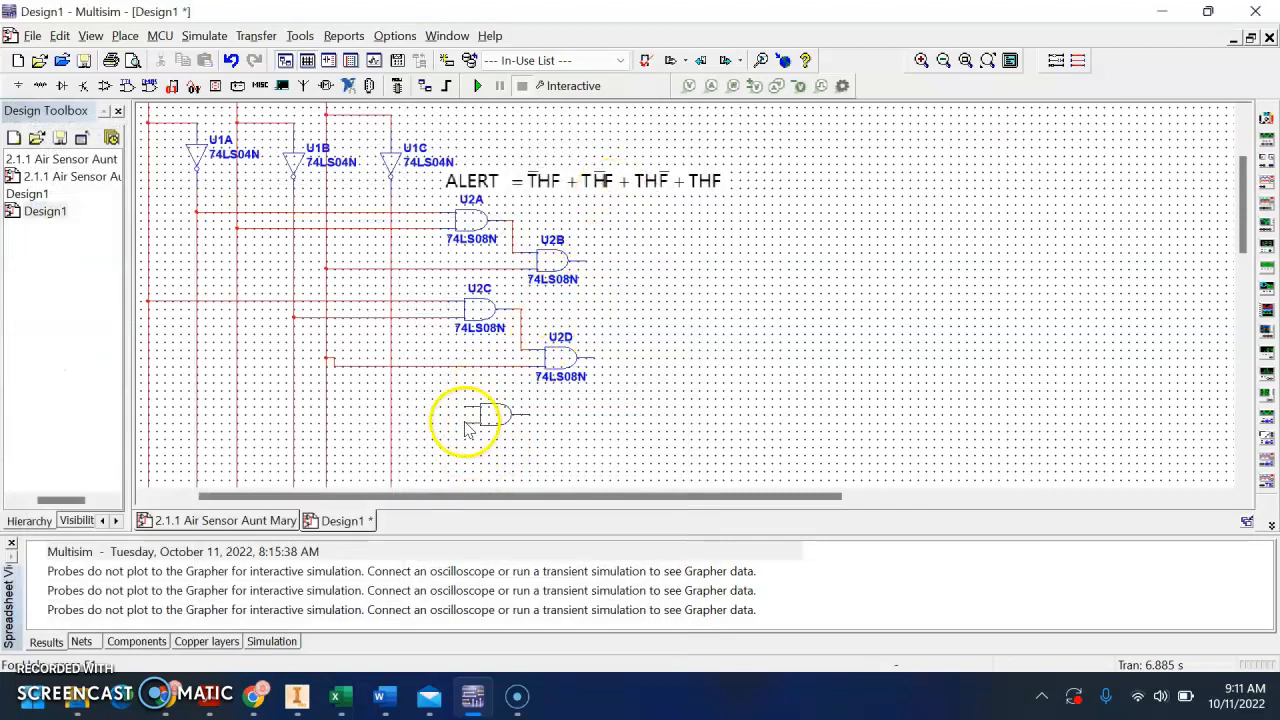
left_click(459, 430)
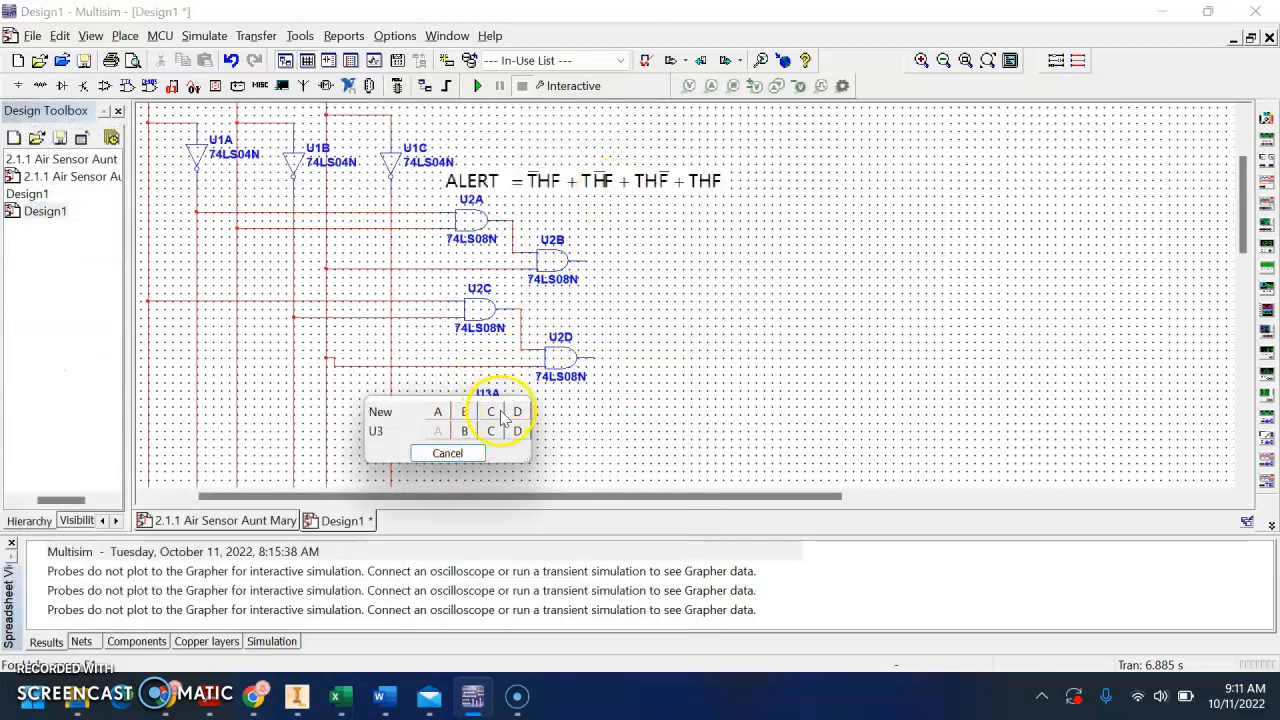
left_click(468, 433)
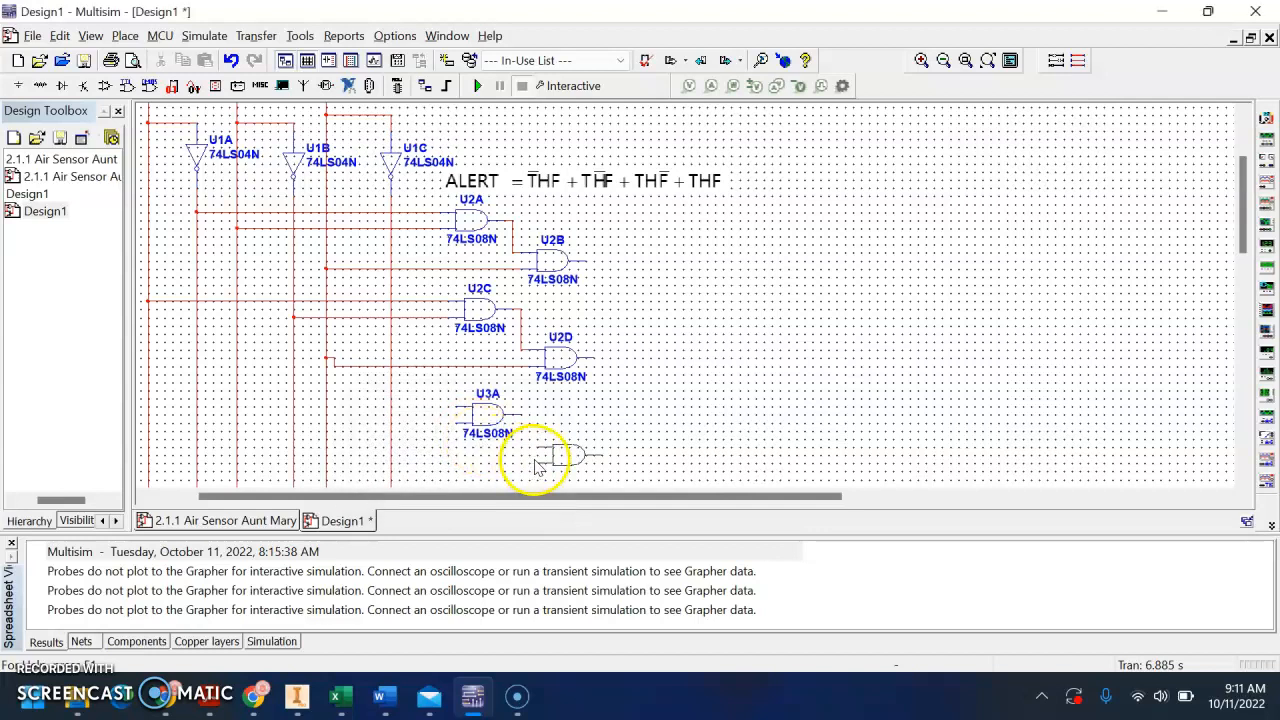
left_click(545, 390)
left_click(497, 488)
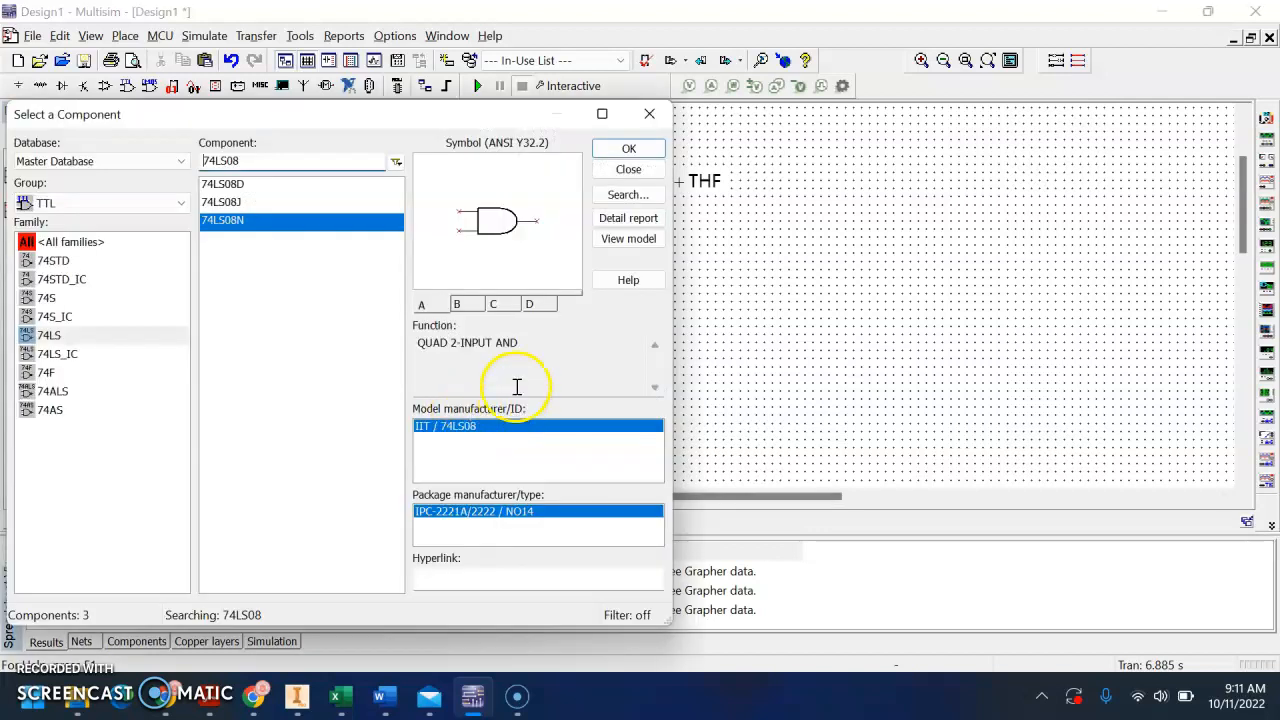
left_click(622, 169)
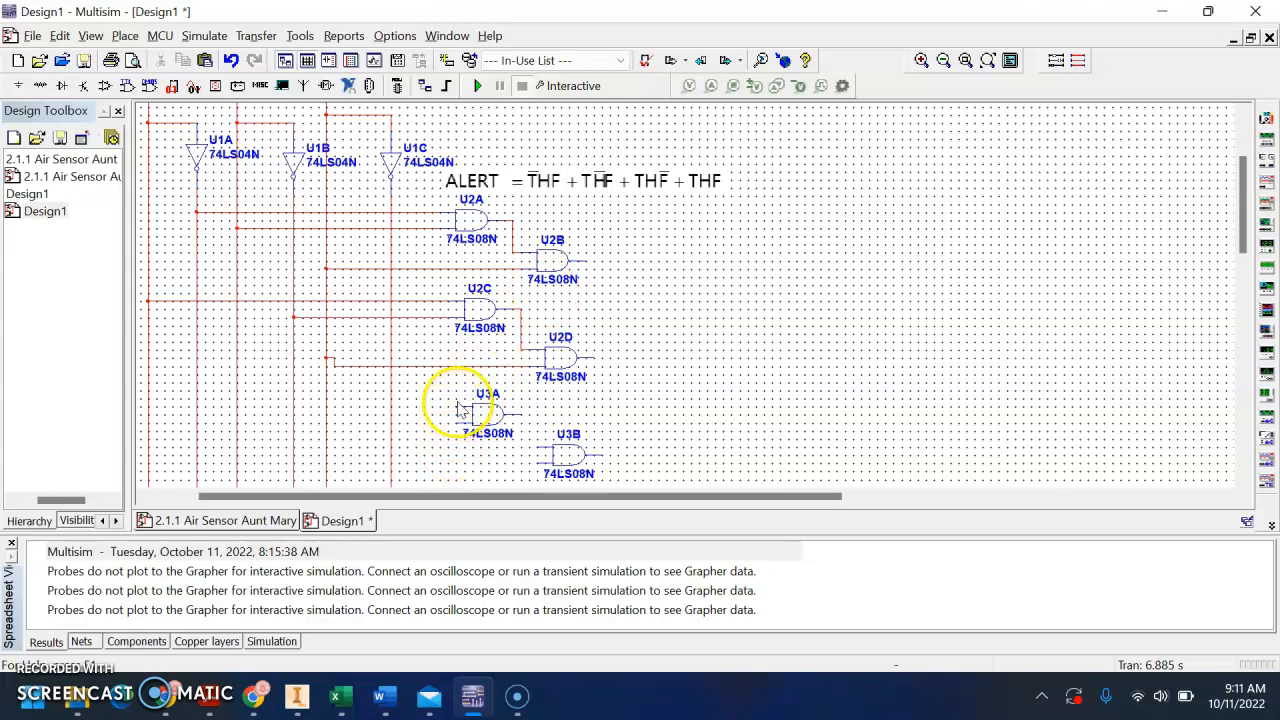
Wire the third term: T and H into U3A, then U3A's output and the inverted F line into U3B
left_click(458, 407)
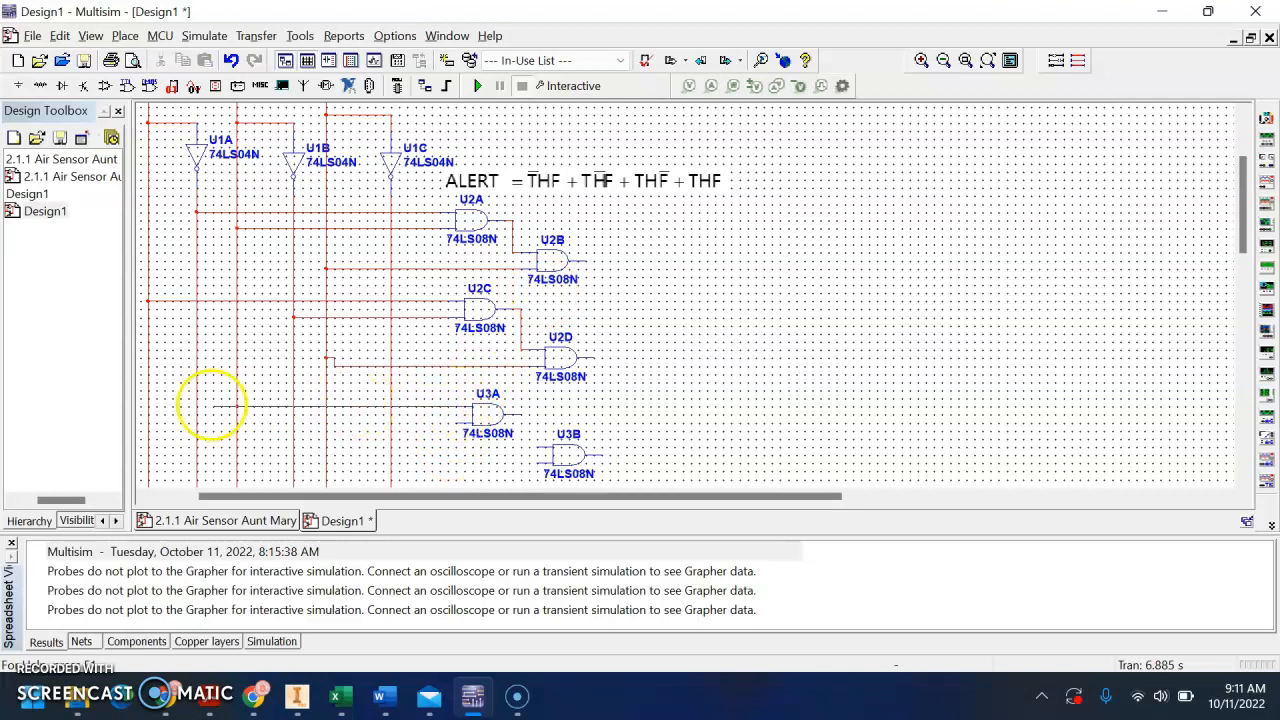
left_click(148, 400)
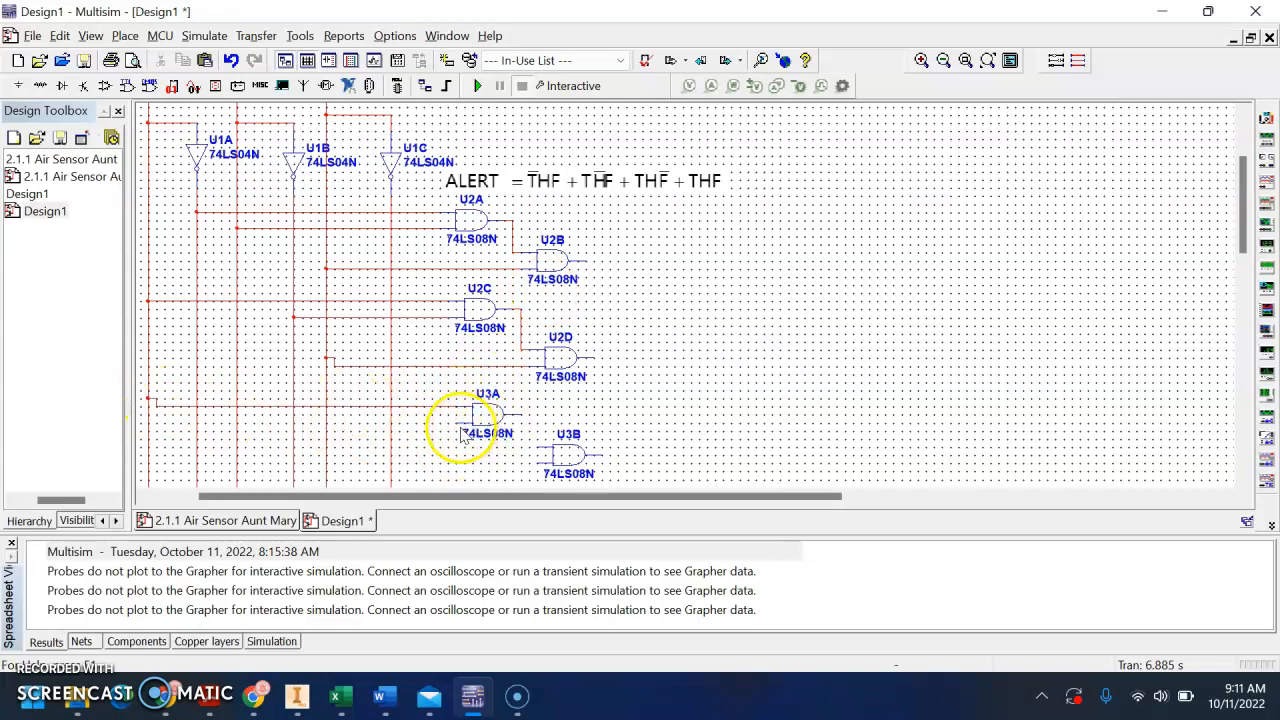
left_click(236, 422)
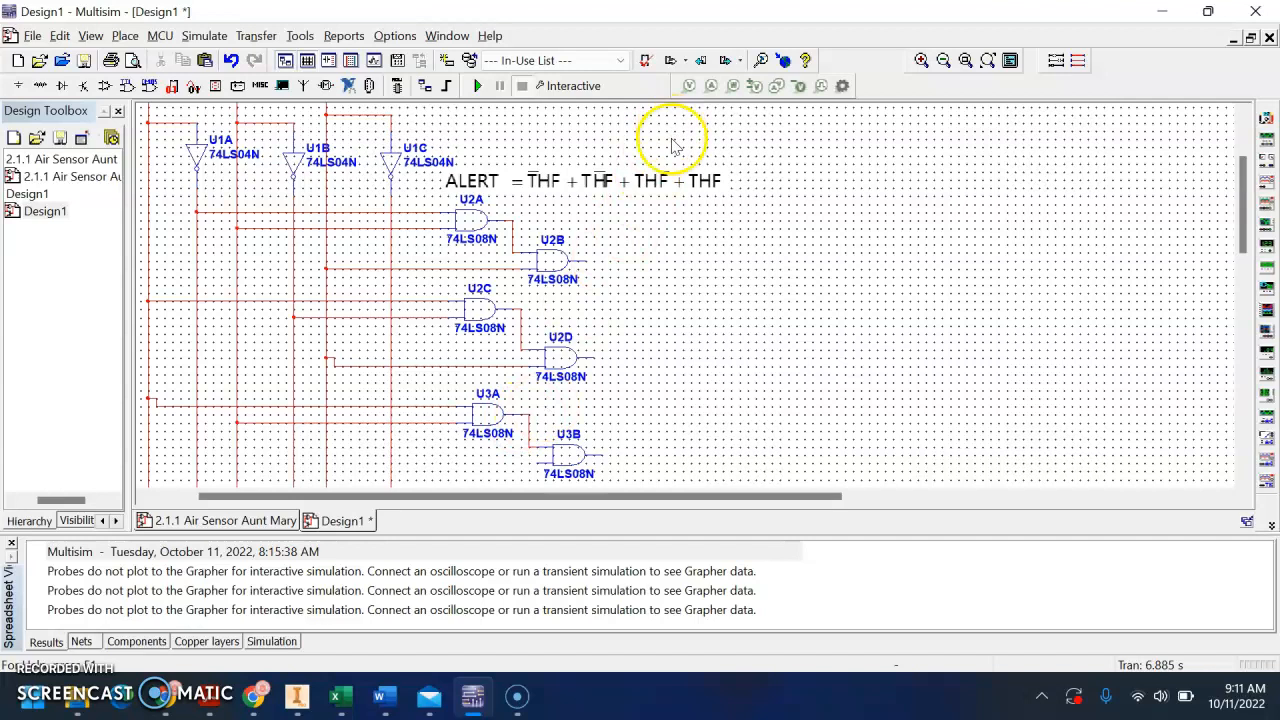
left_click(548, 448)
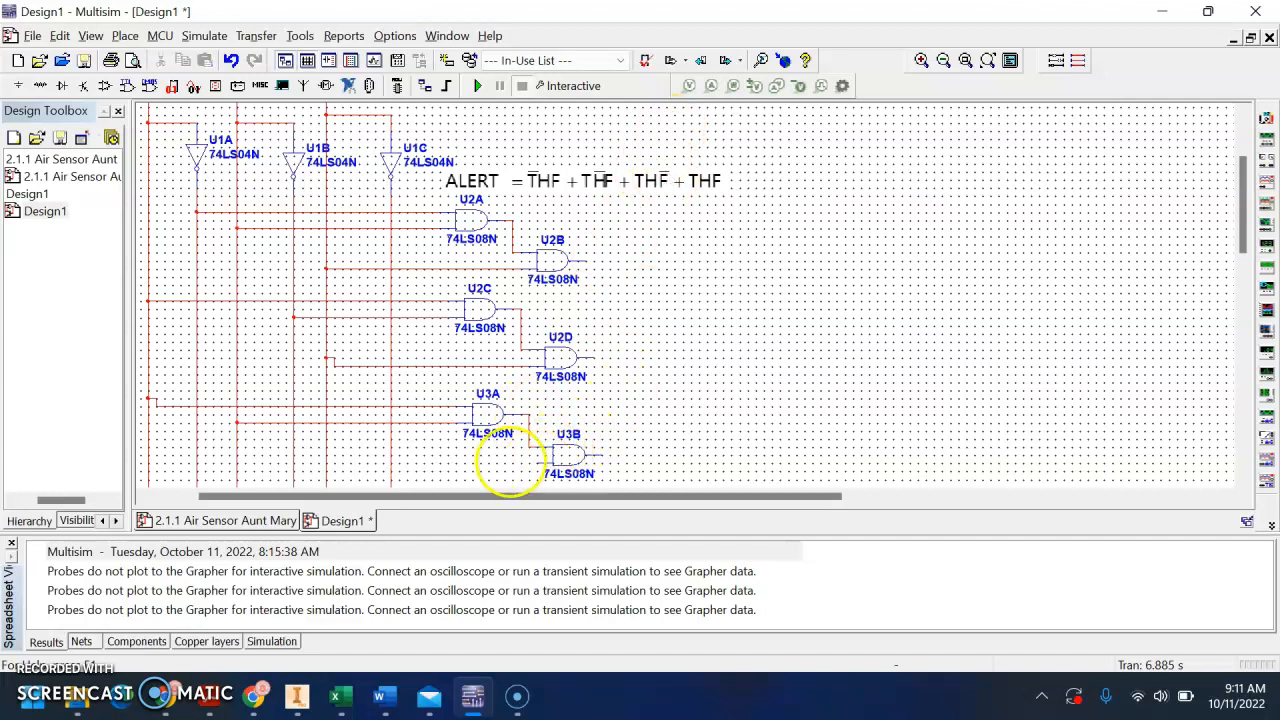
scroll(440, 443, "down", 3)
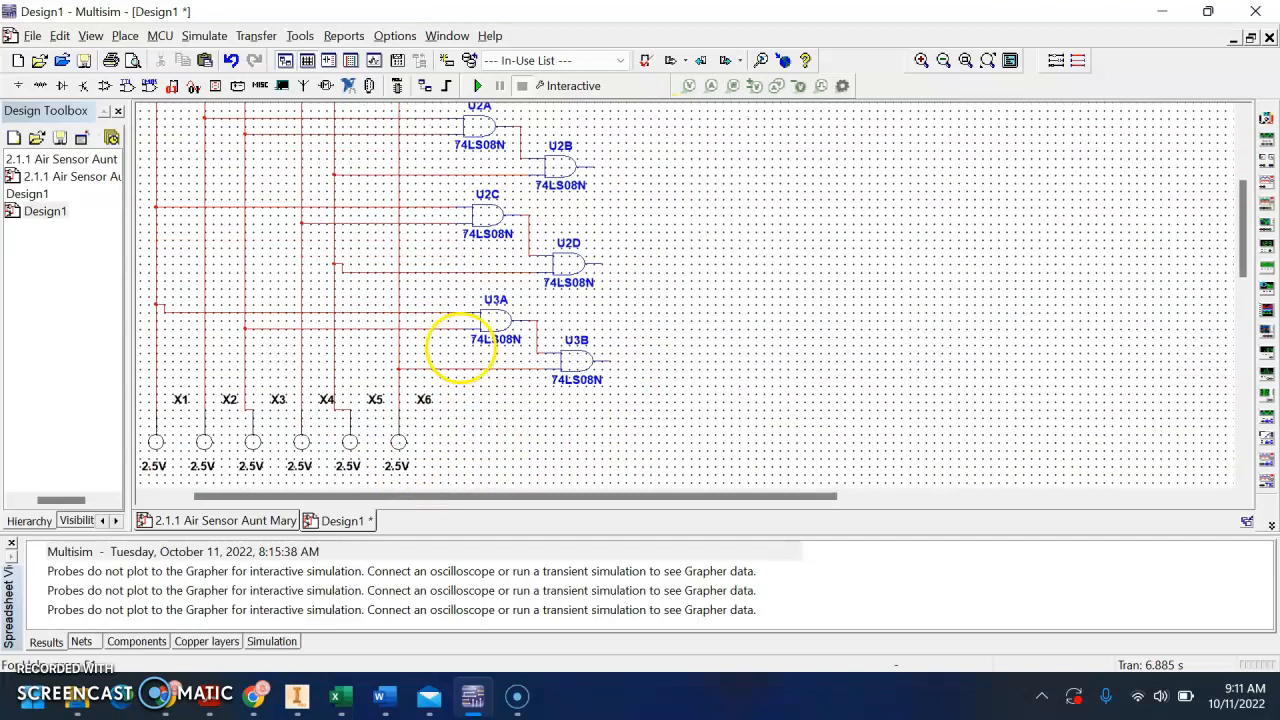
Move the whole row of six probes further down and align X5 and X3 directly under their vertical lines
left_click_drag(430, 442, 228, 458)
scroll(545, 392, "up", 1)
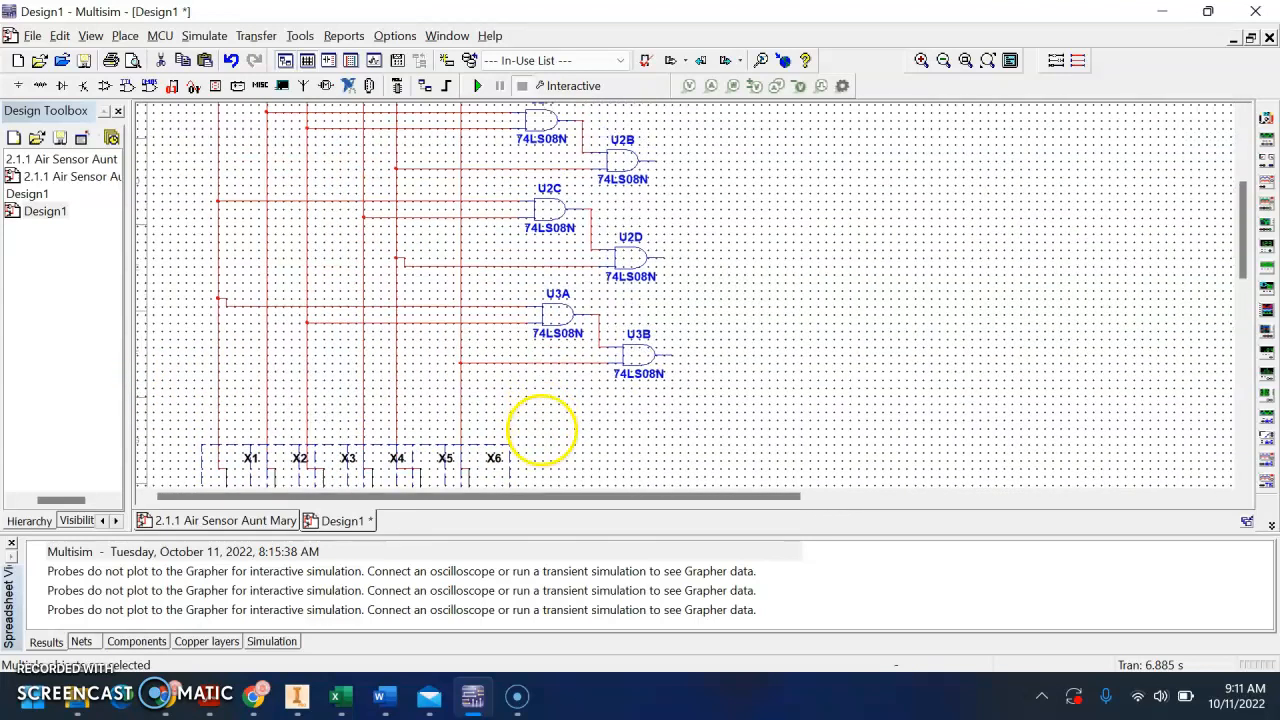
scroll(541, 437, "down", 2)
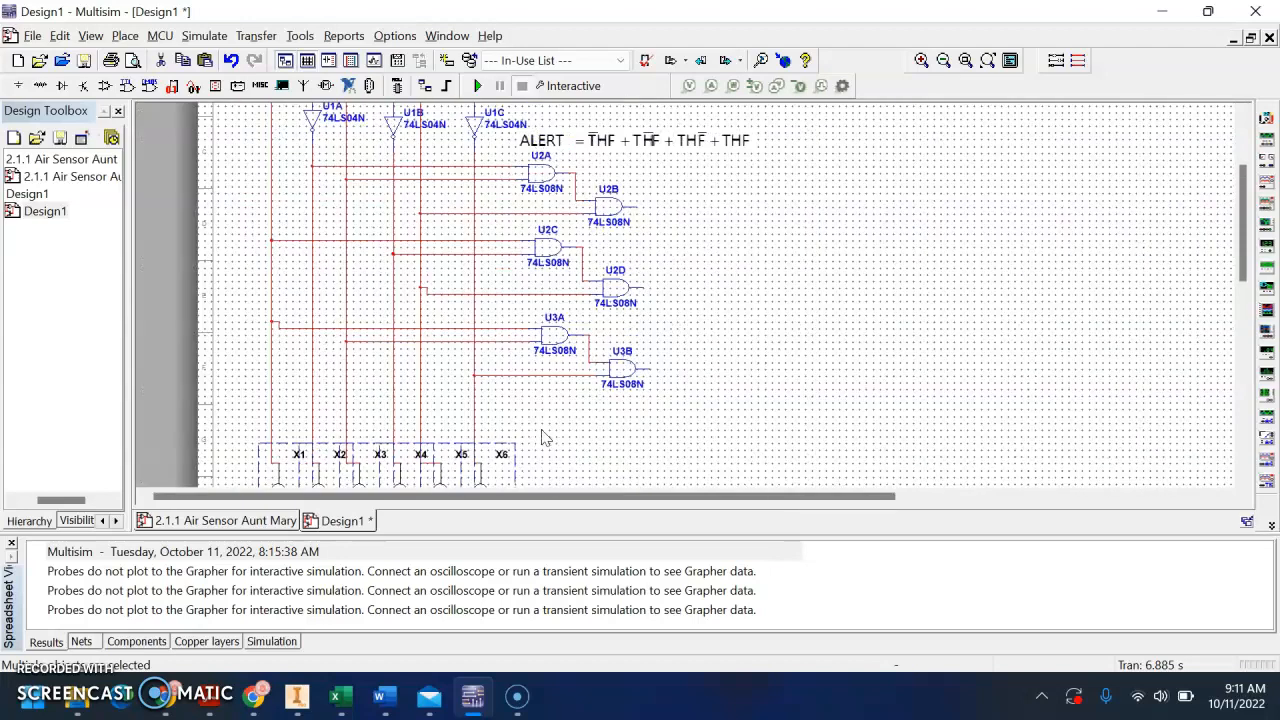
scroll(527, 444, "down", 2)
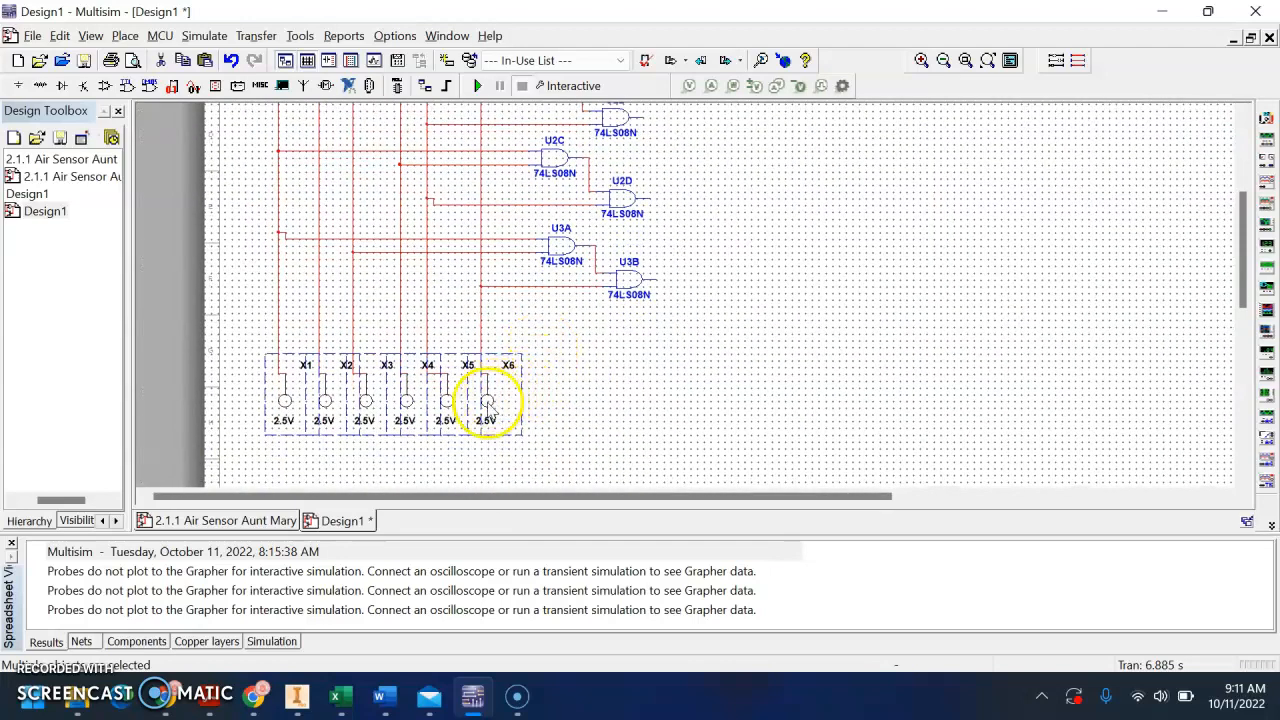
left_click_drag(484, 403, 479, 410)
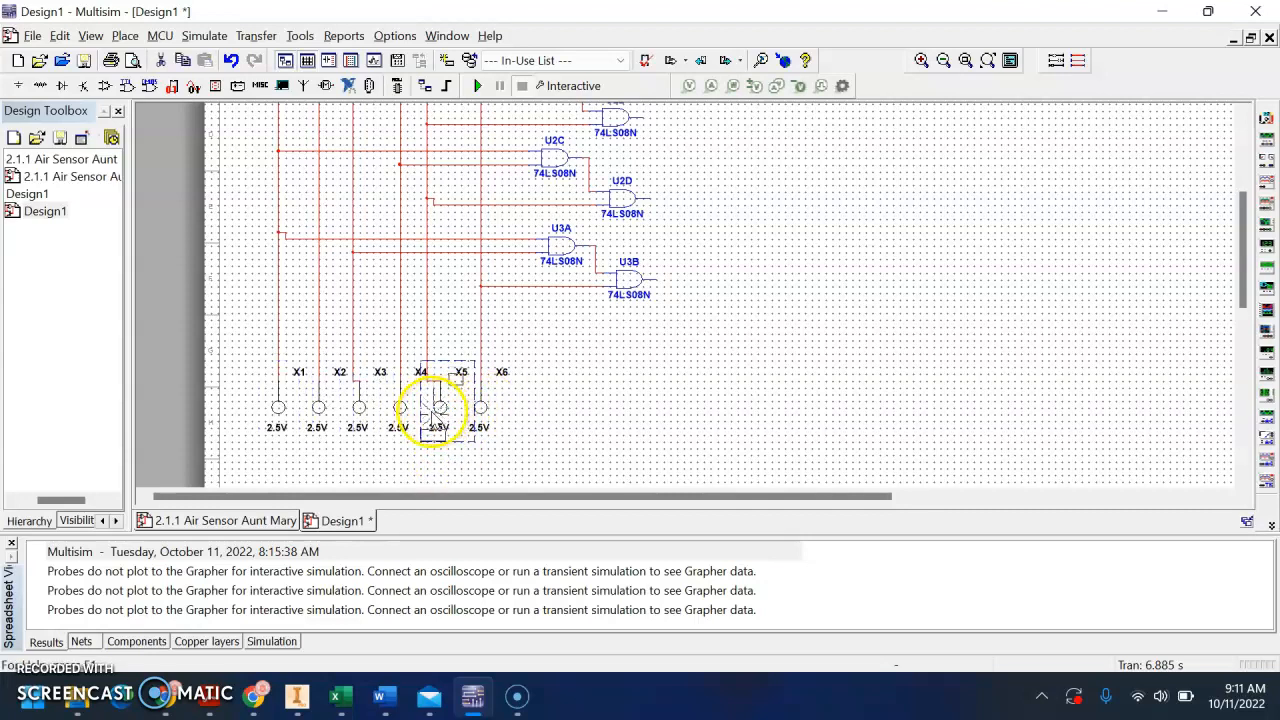
left_click_drag(437, 410, 423, 410)
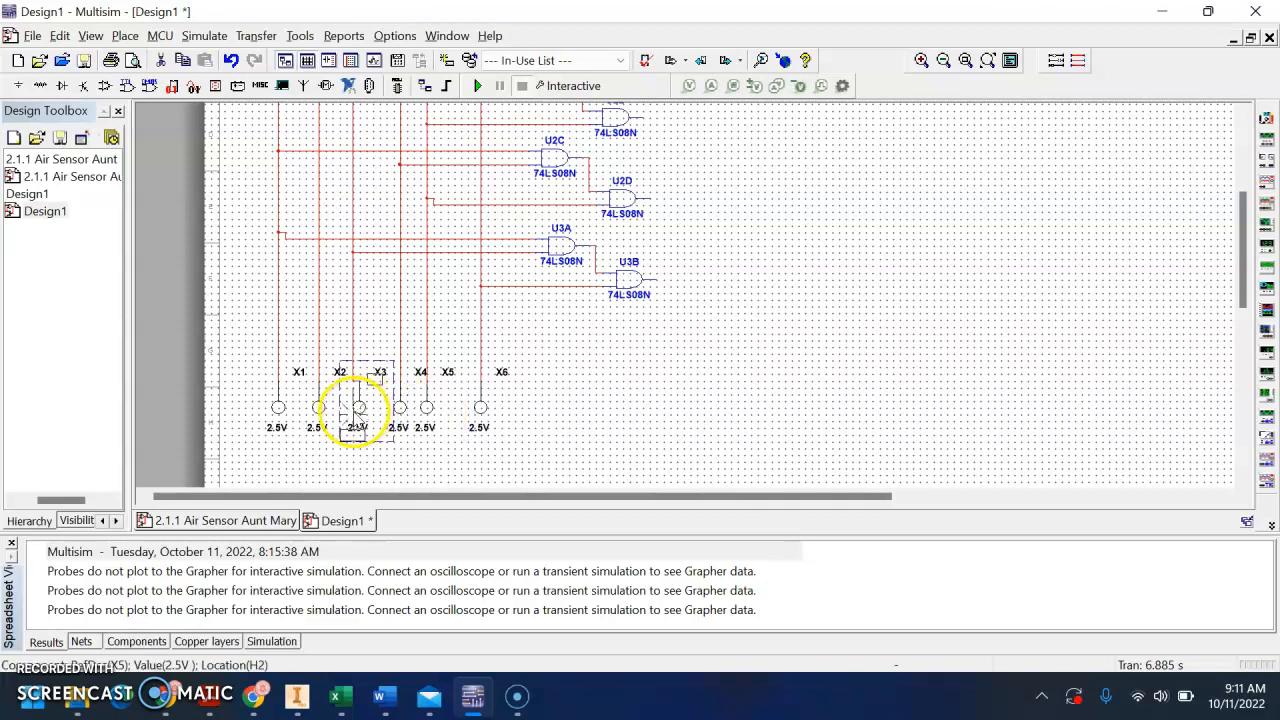
scroll(586, 354, "up", 2)
scroll(575, 400, "down", 1)
scroll(567, 352, "up", 1)
scroll(569, 351, "down", 2)
scroll(644, 284, "down", 1)
scroll(644, 284, "up", 1)
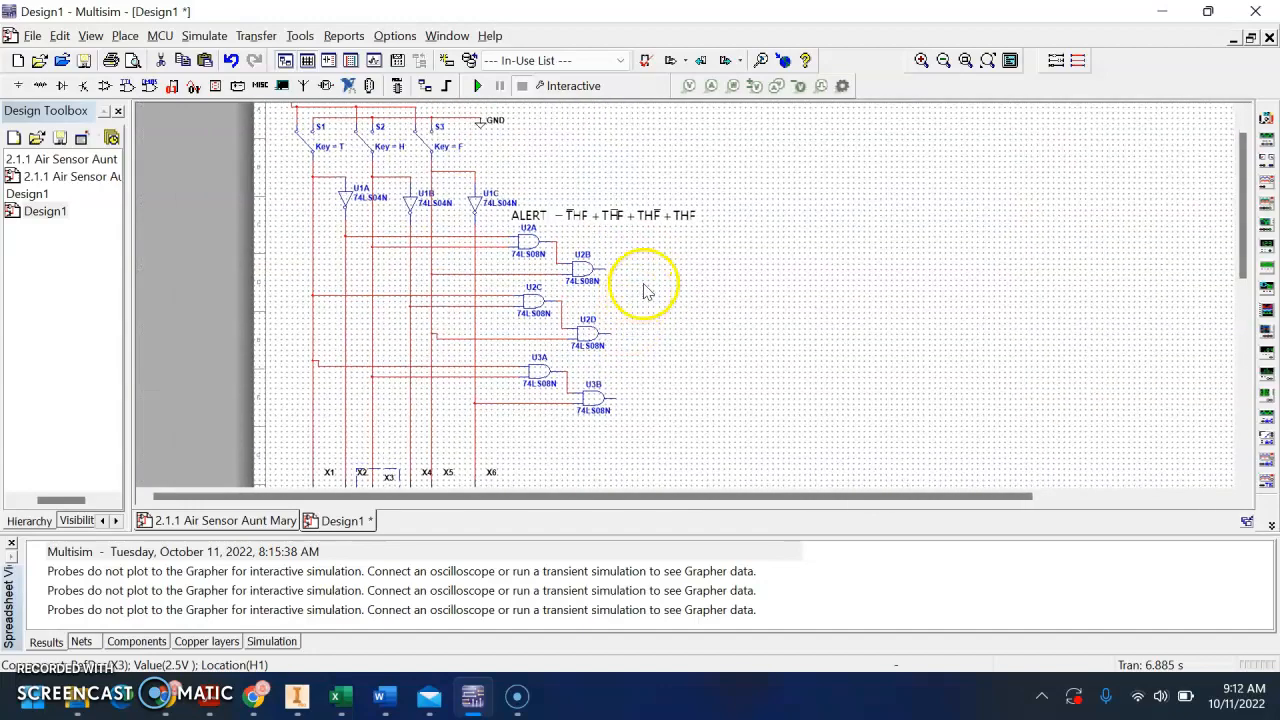
scroll(644, 284, "up", 2)
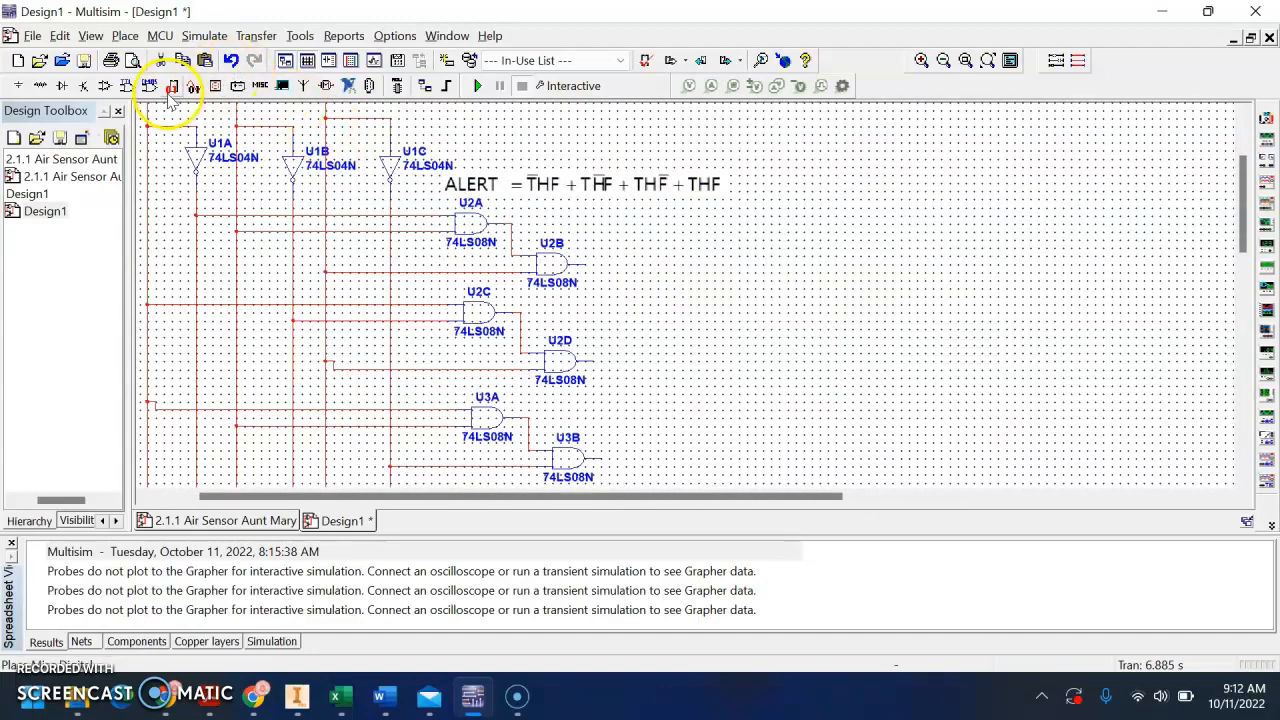
left_click(127, 87)
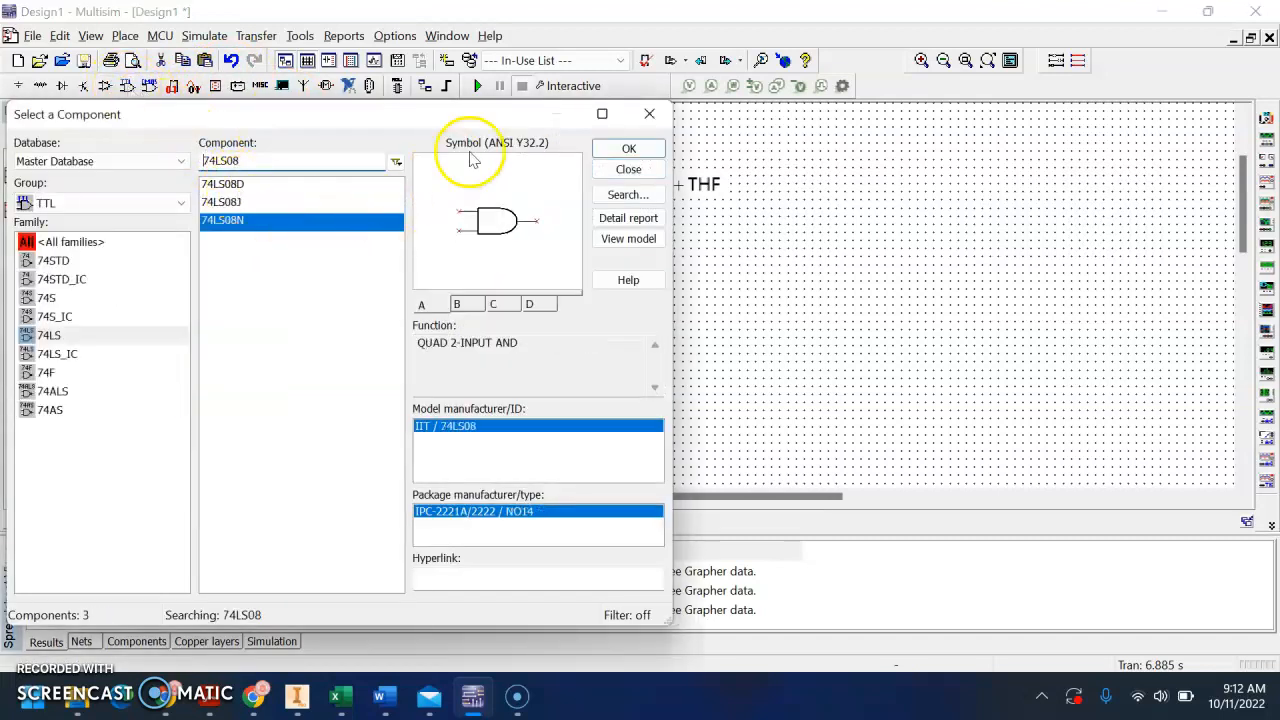
left_click(628, 149)
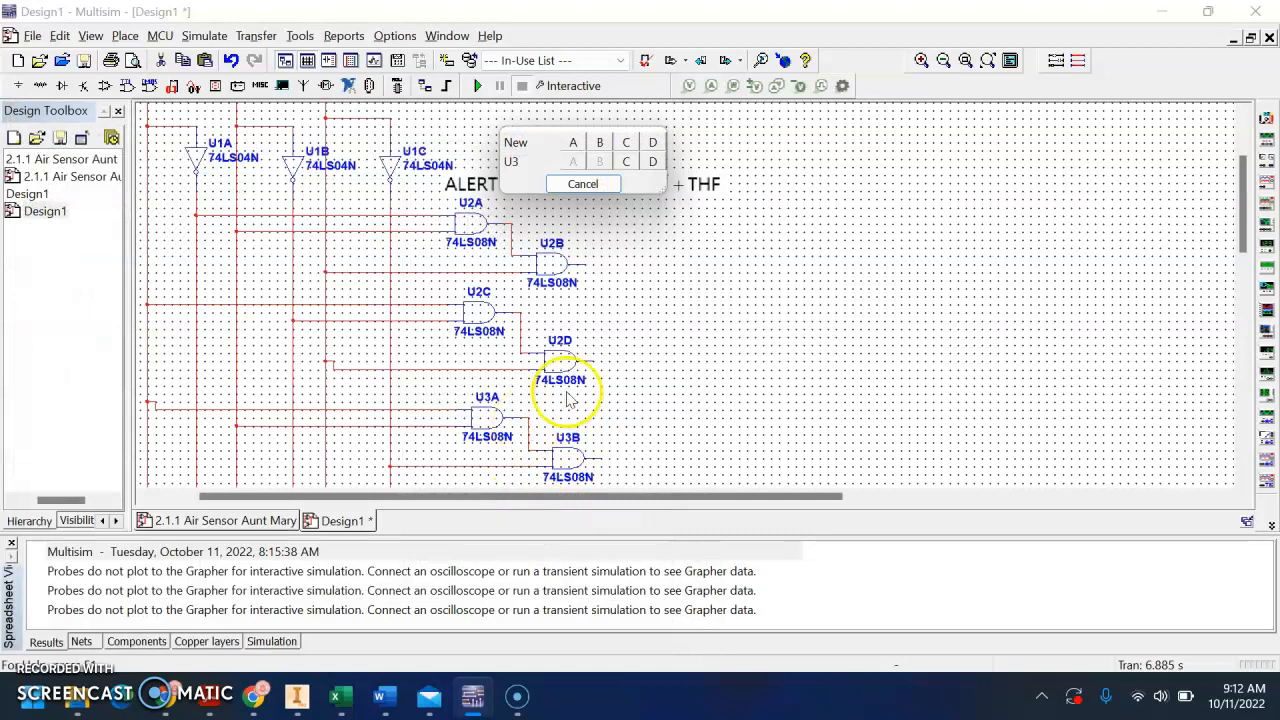
left_click(590, 184)
Place sections C and D of the existing U3 74LS08N chip below the third gate pair, with D lower and to the right
scroll(615, 200, "down", 5)
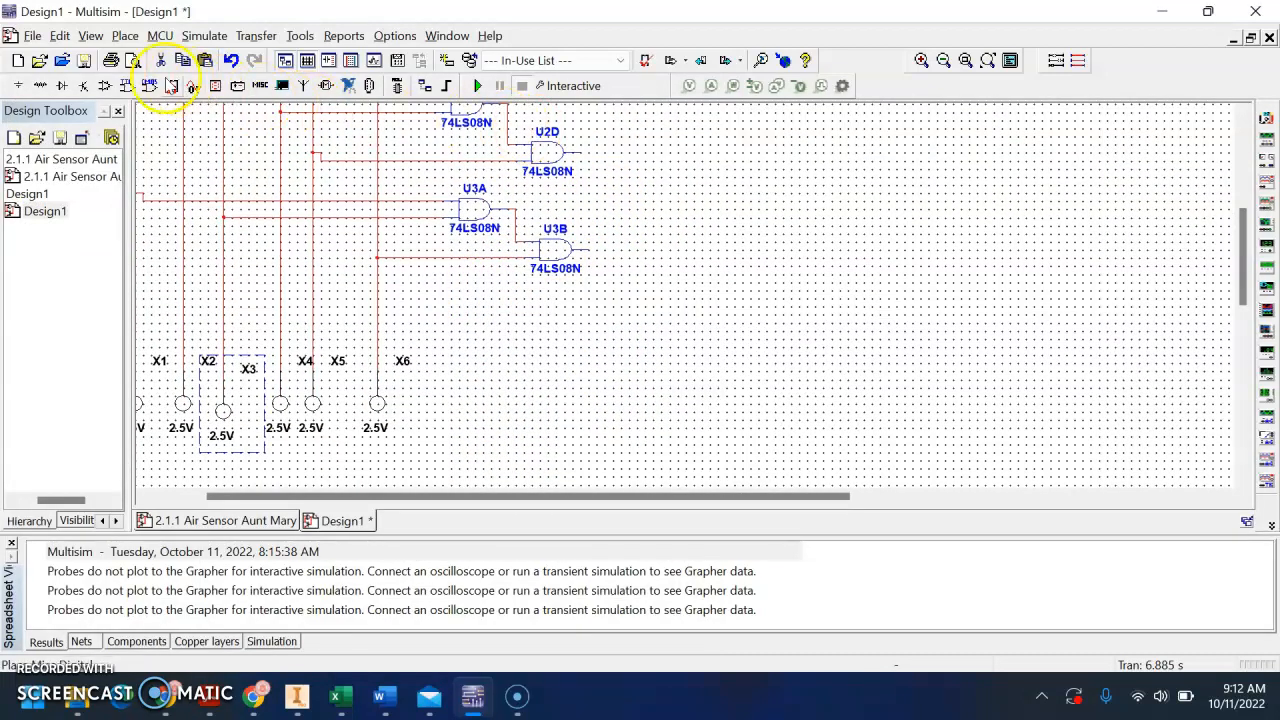
key("ctrl+w")
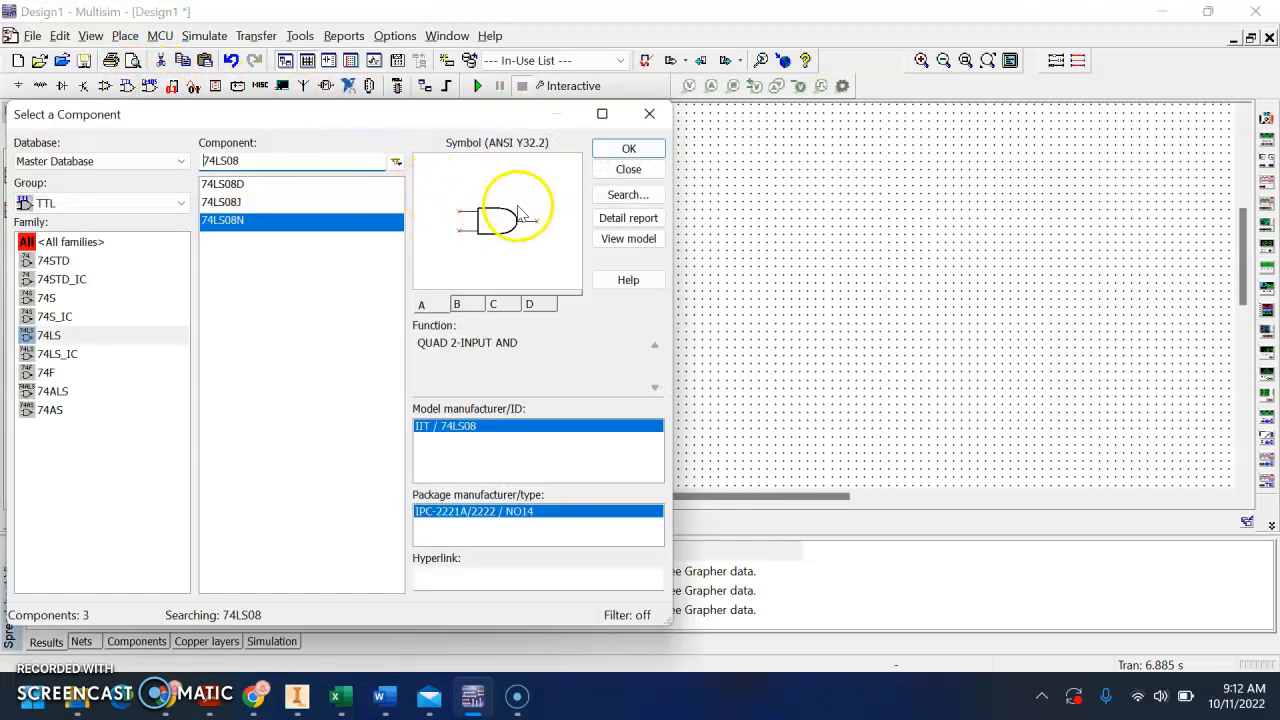
left_click(612, 149)
left_click(563, 224)
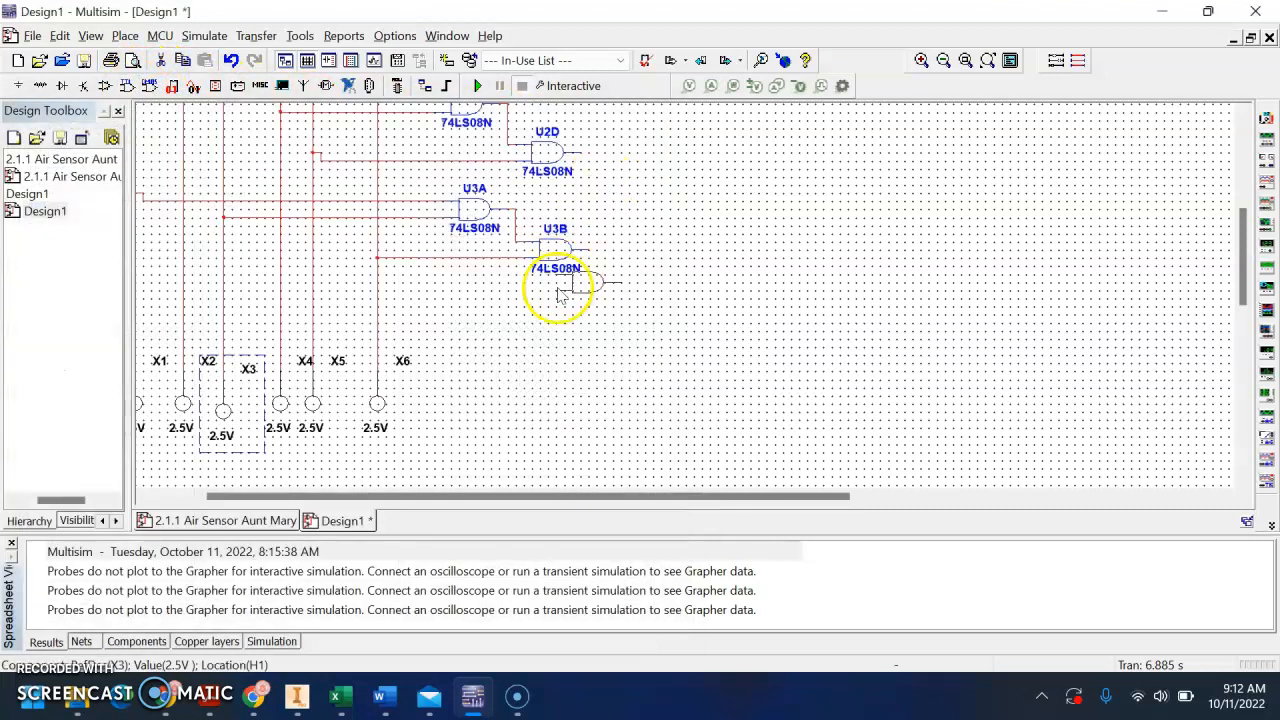
left_click(452, 305)
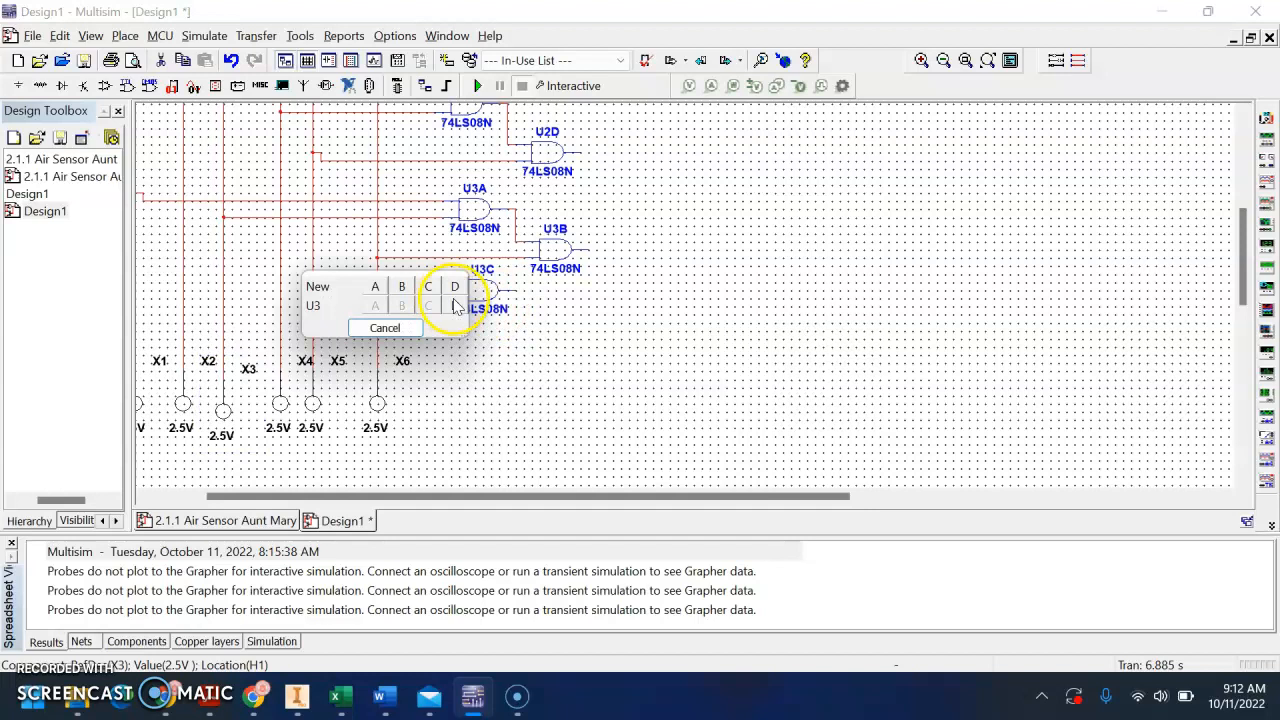
left_click(455, 306)
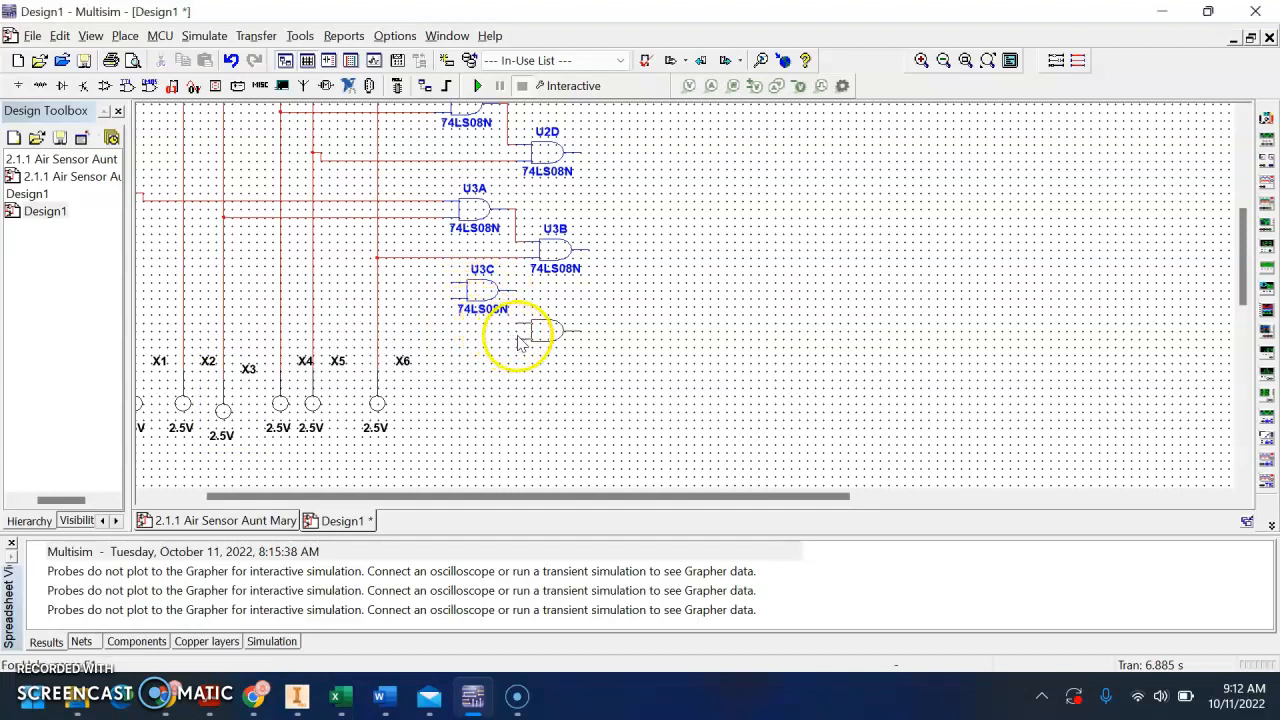
left_click(528, 334)
left_click(538, 366)
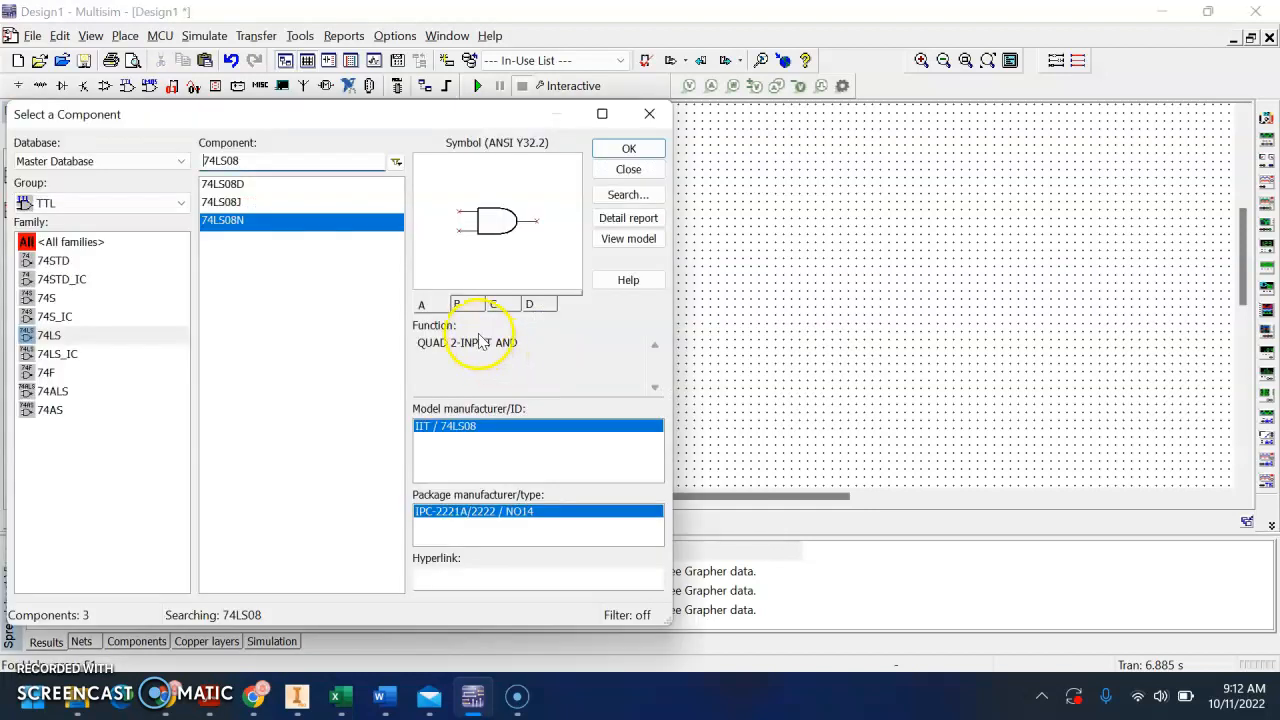
left_click(626, 167)
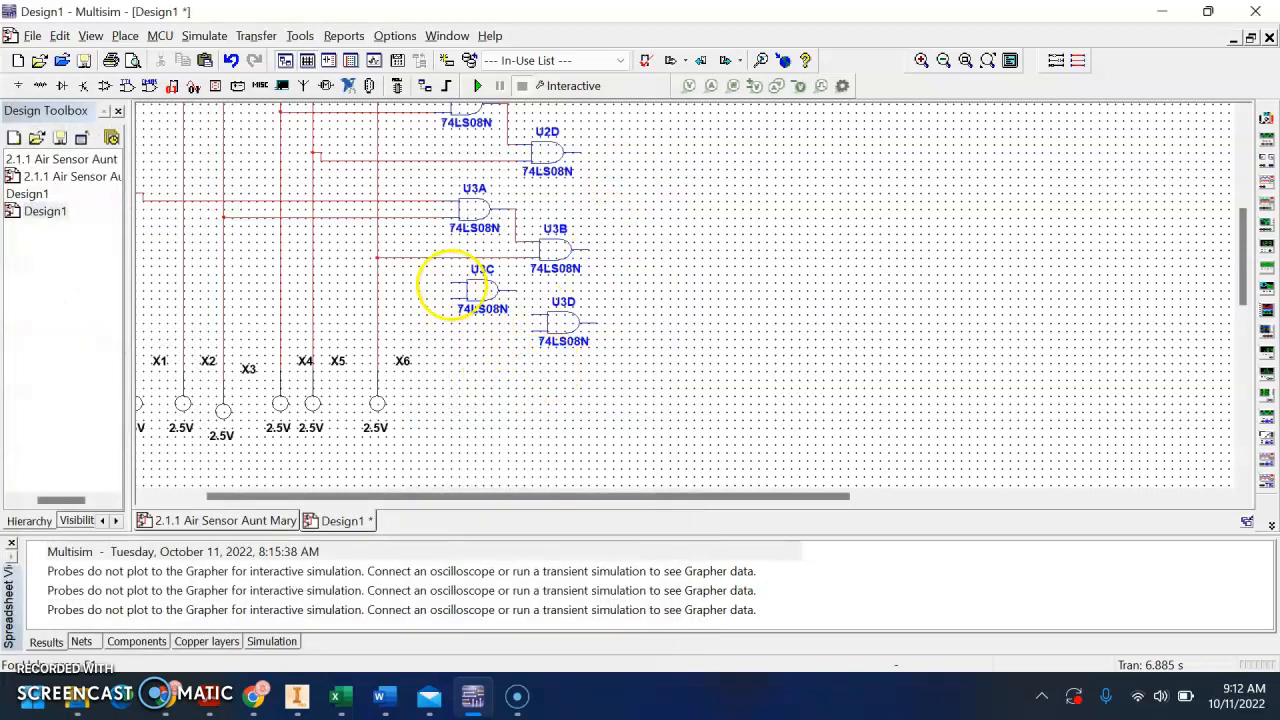
Wire the fourth term: T and H into U3C, then U3C's output and the F line into U3D
left_click_drag(434, 340, 483, 350)
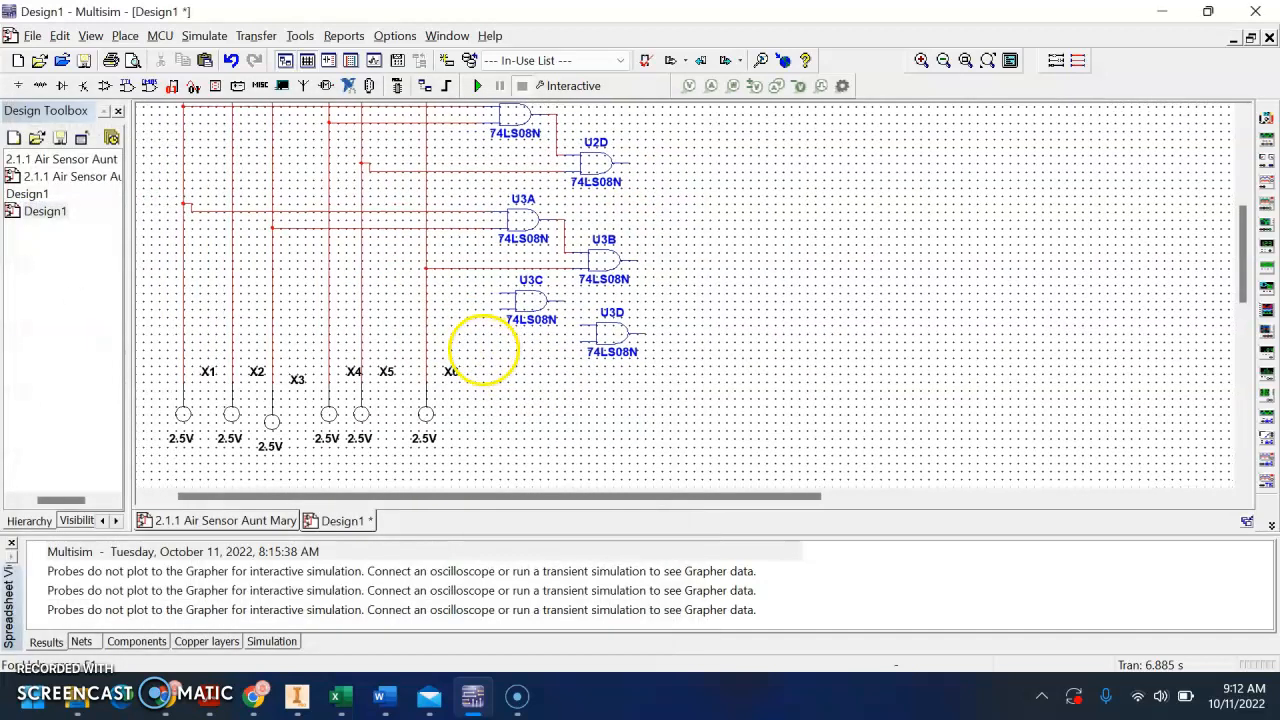
left_click(497, 294)
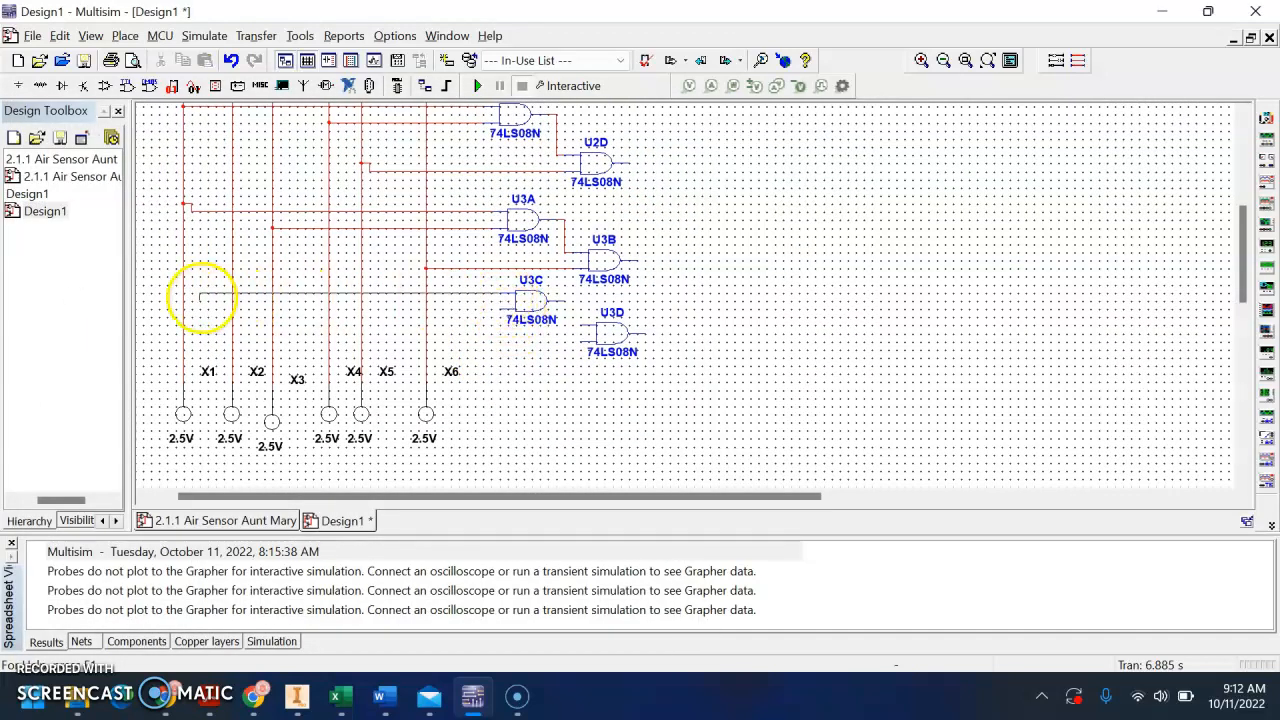
left_click(183, 292)
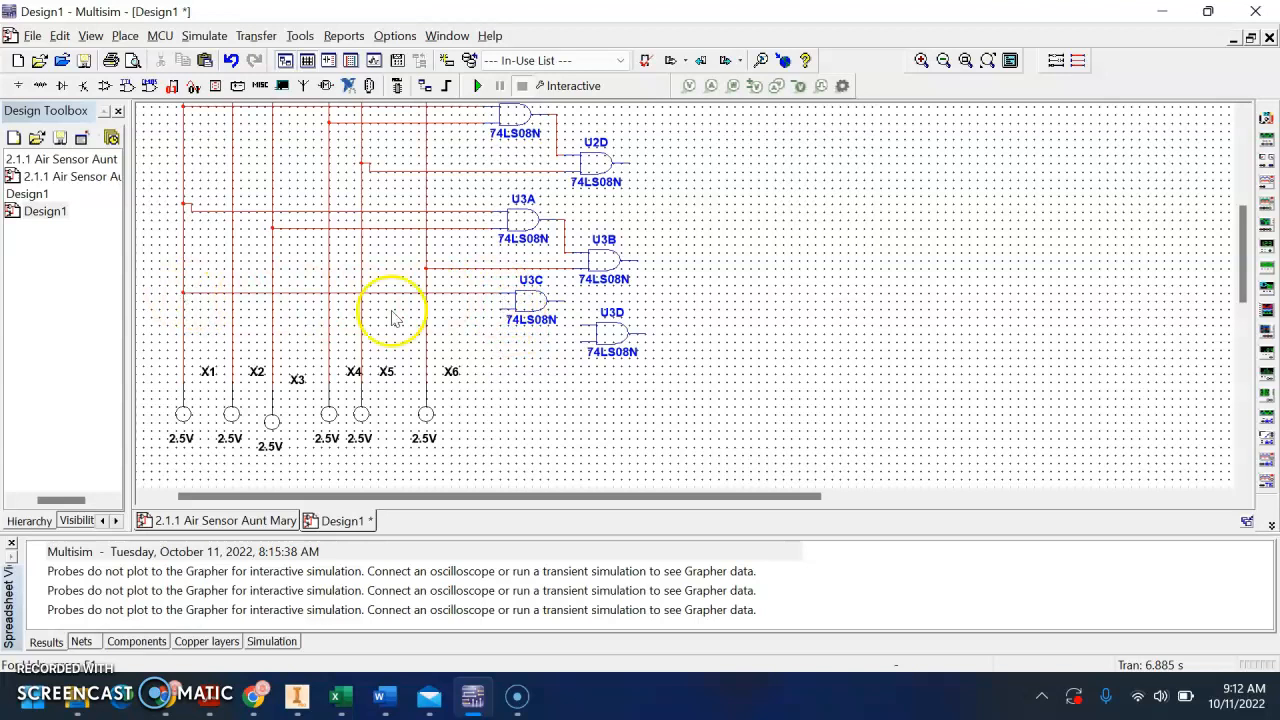
left_click(497, 308)
left_click(272, 317)
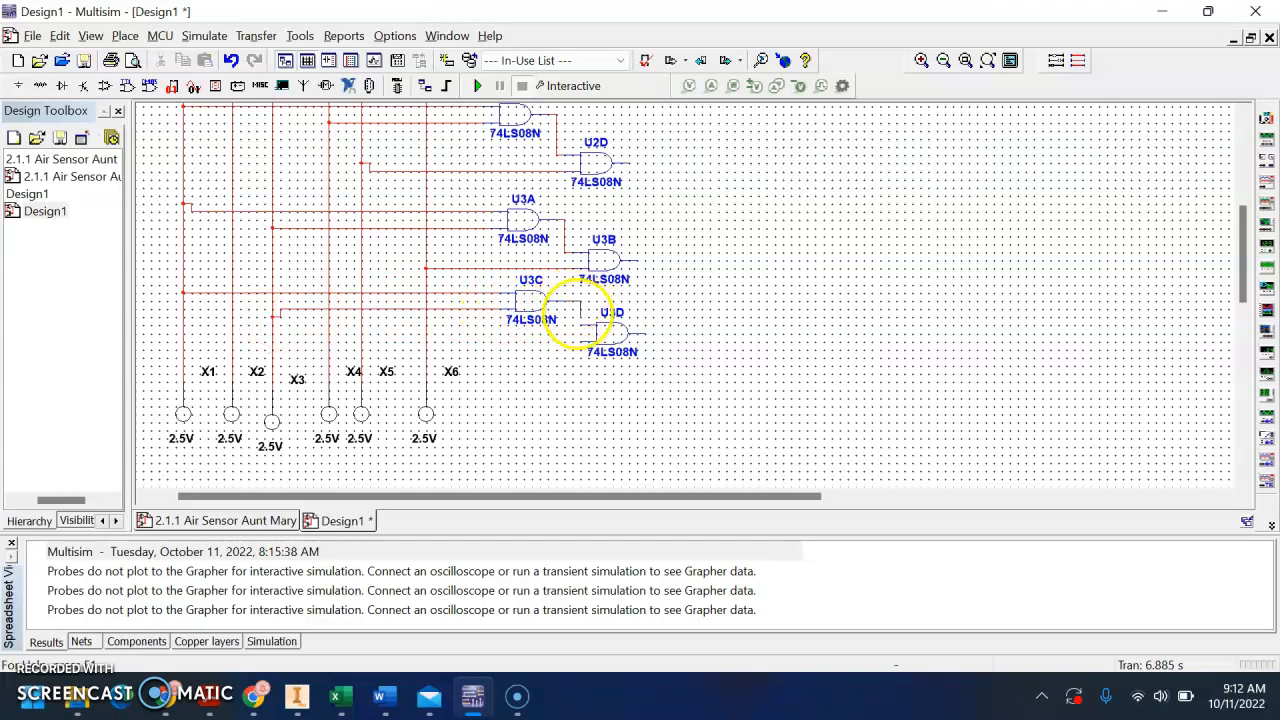
left_click(582, 342)
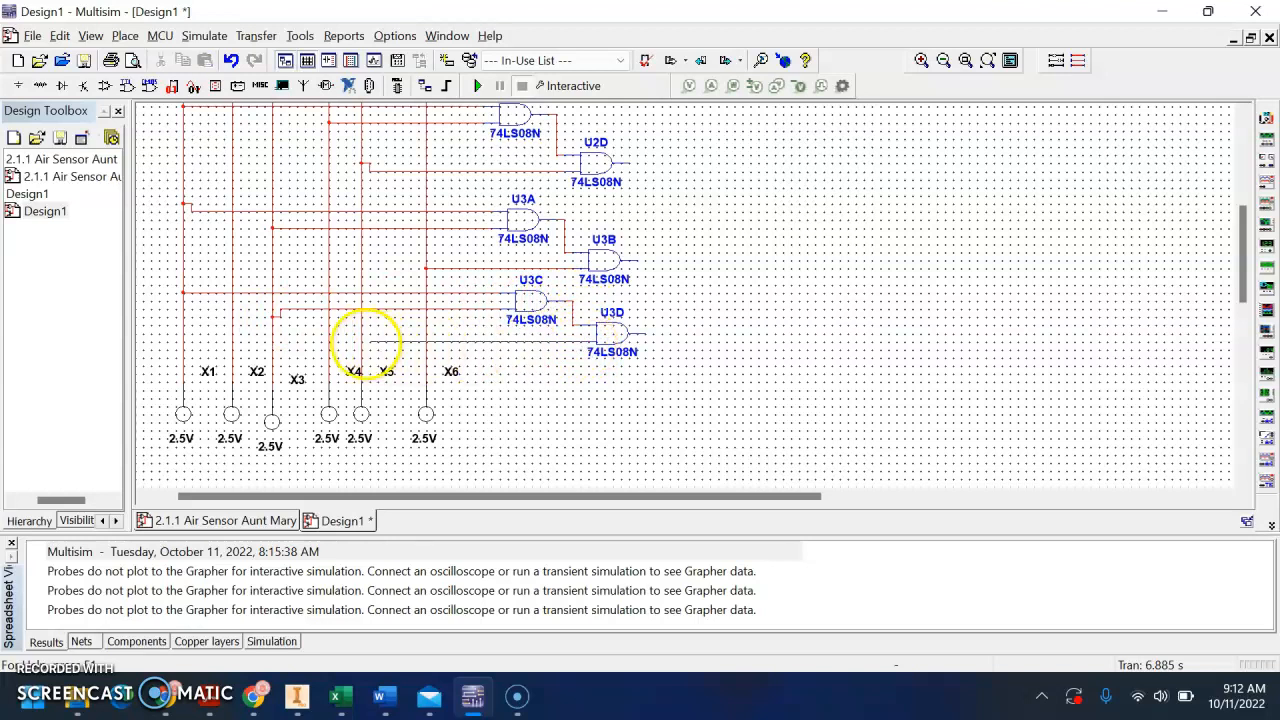
left_click(361, 341)
Place section A of a new 74LS32D OR chip to the right of U2B and U2D, vertically between them
scroll(651, 223, "up", 1)
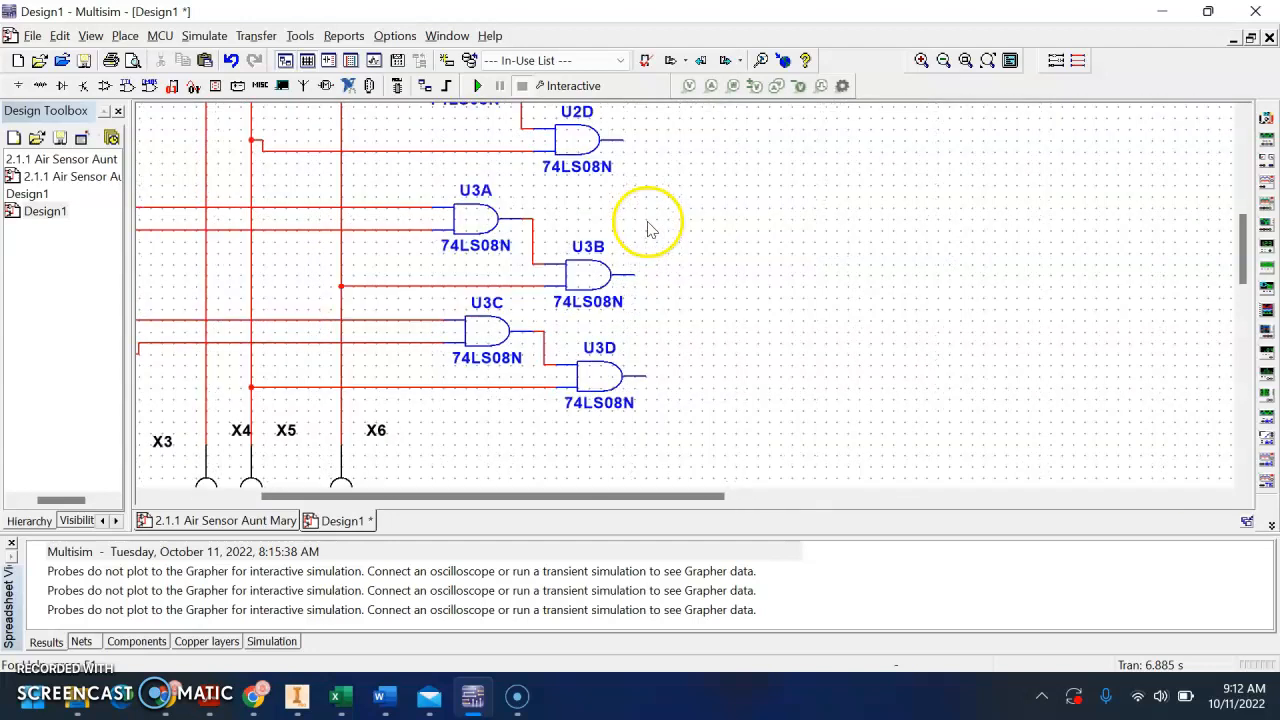
scroll(680, 232, "down", 2)
left_click_drag(692, 225, 622, 296)
left_click_drag(581, 134, 661, 168)
left_click(666, 306)
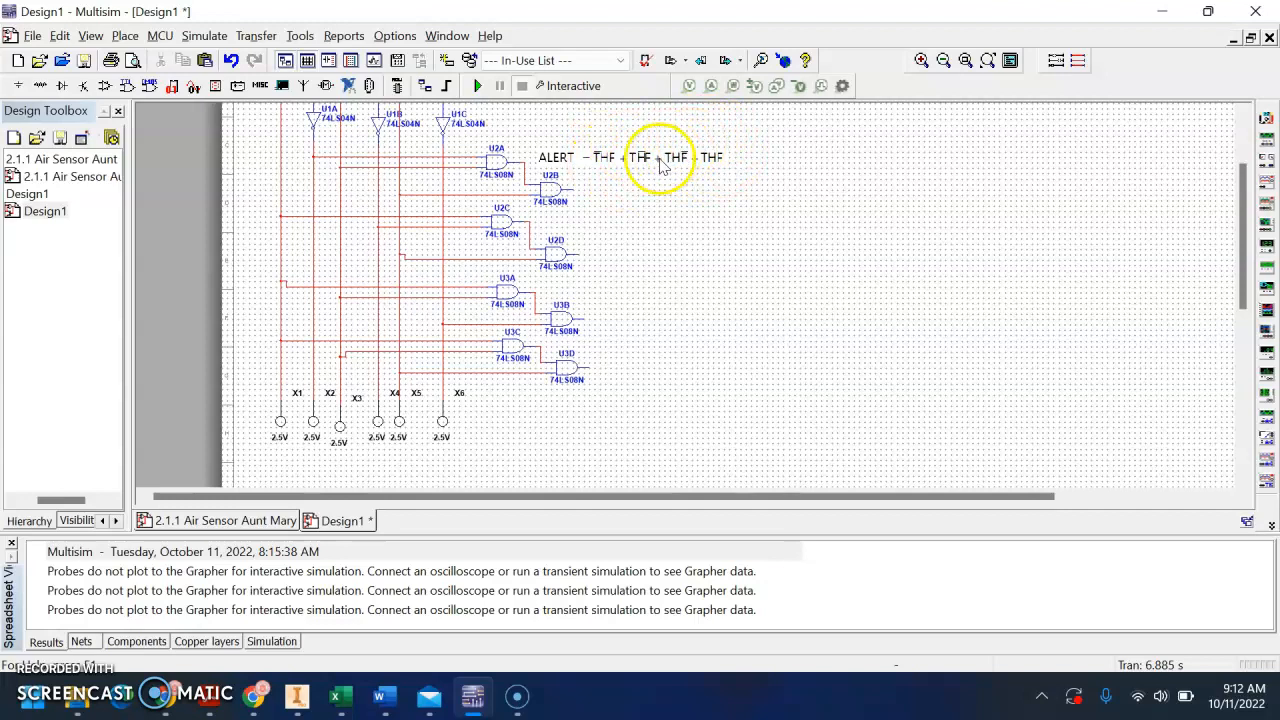
left_click(127, 85)
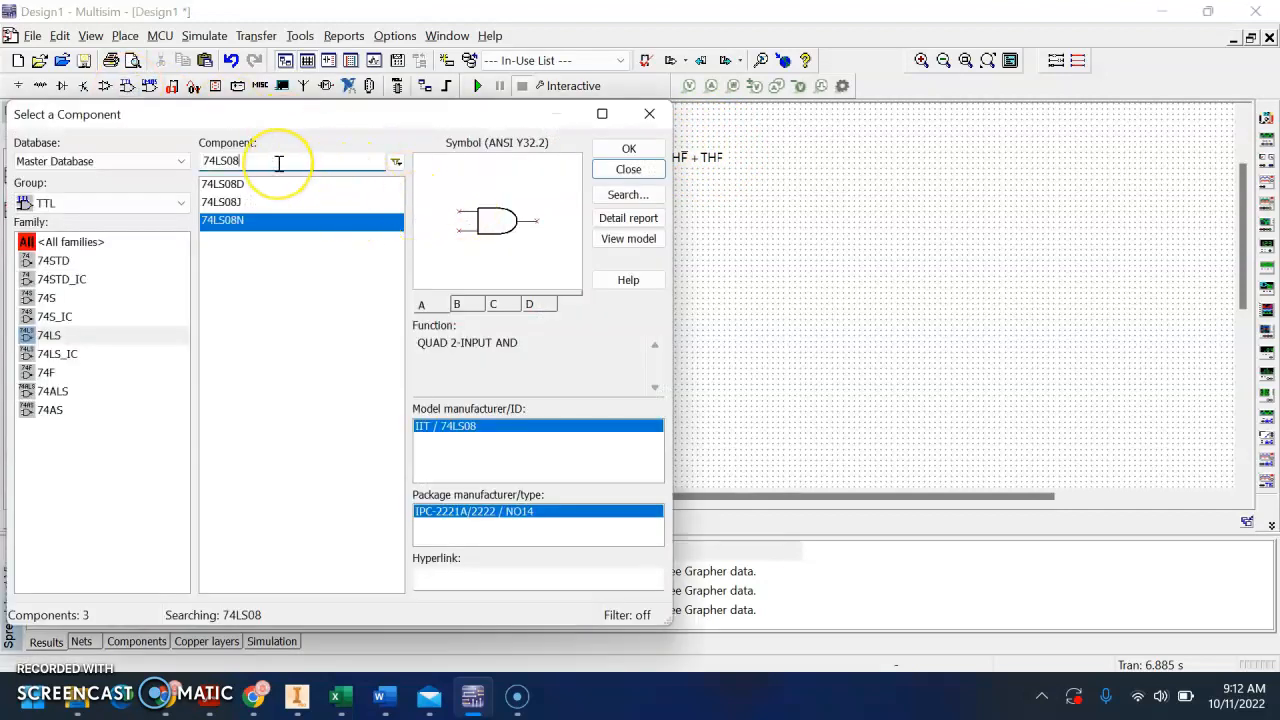
key("BackSpace")
type("0")
key("Return")
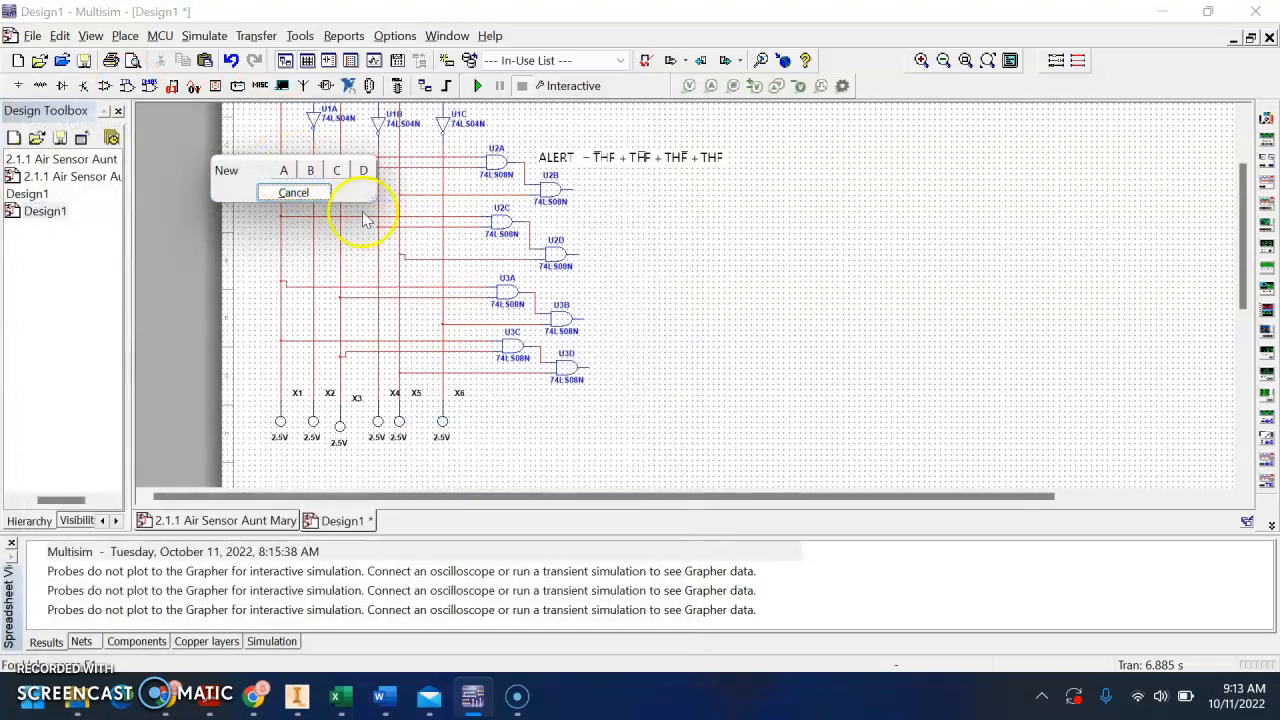
left_click(310, 175)
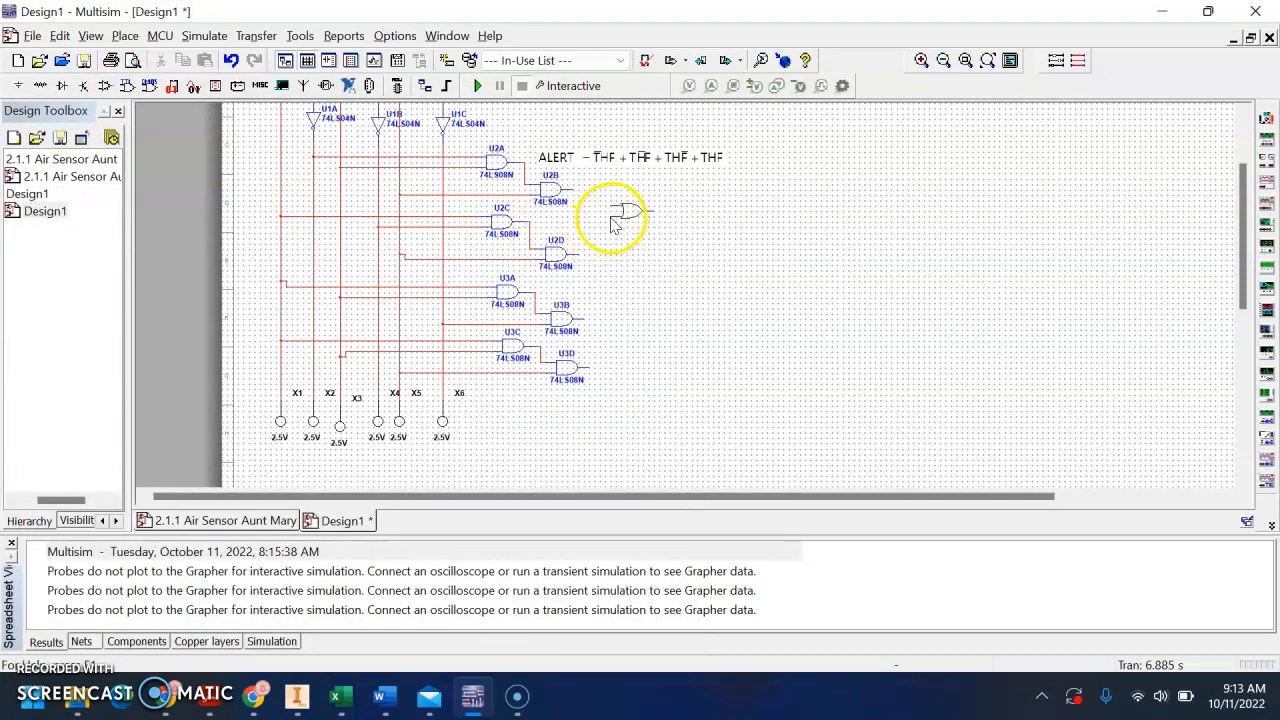
left_click(613, 233)
Place section B of the 74LS32D beside U3B and U3D, and section C further right, midway between the other two OR gates
left_click(610, 232)
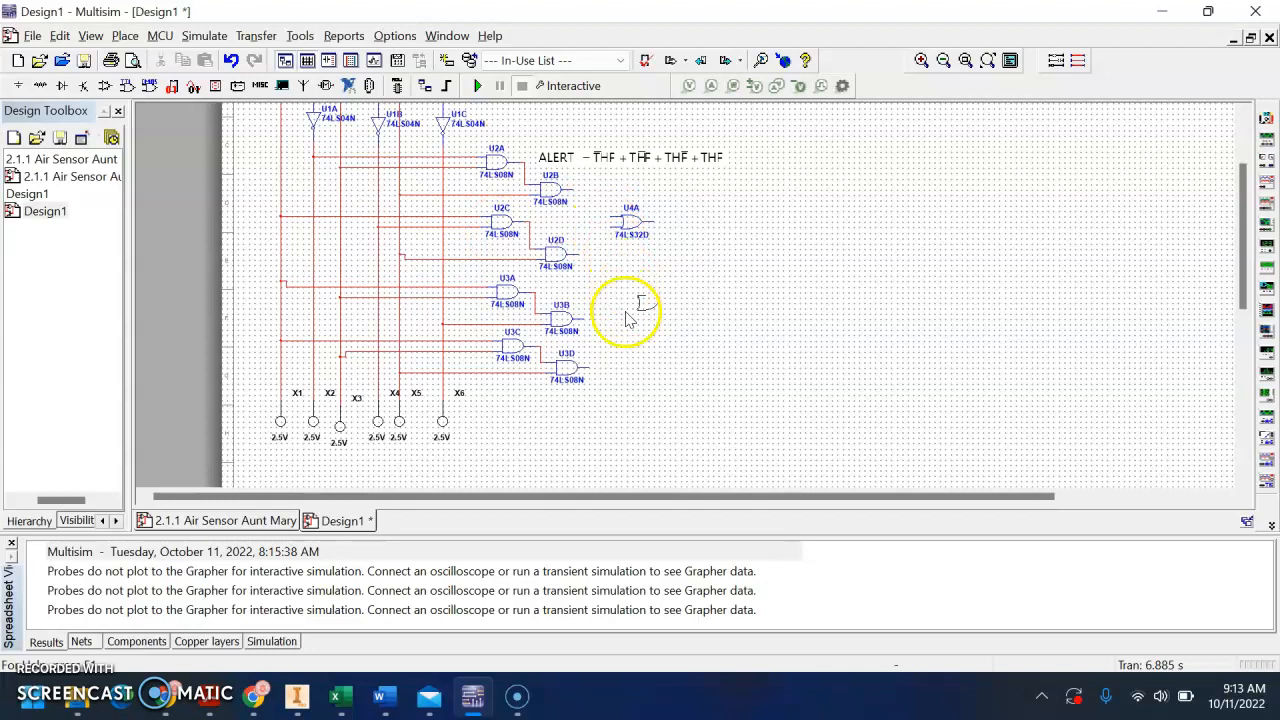
left_click(618, 352)
left_click(630, 354)
left_click(705, 281)
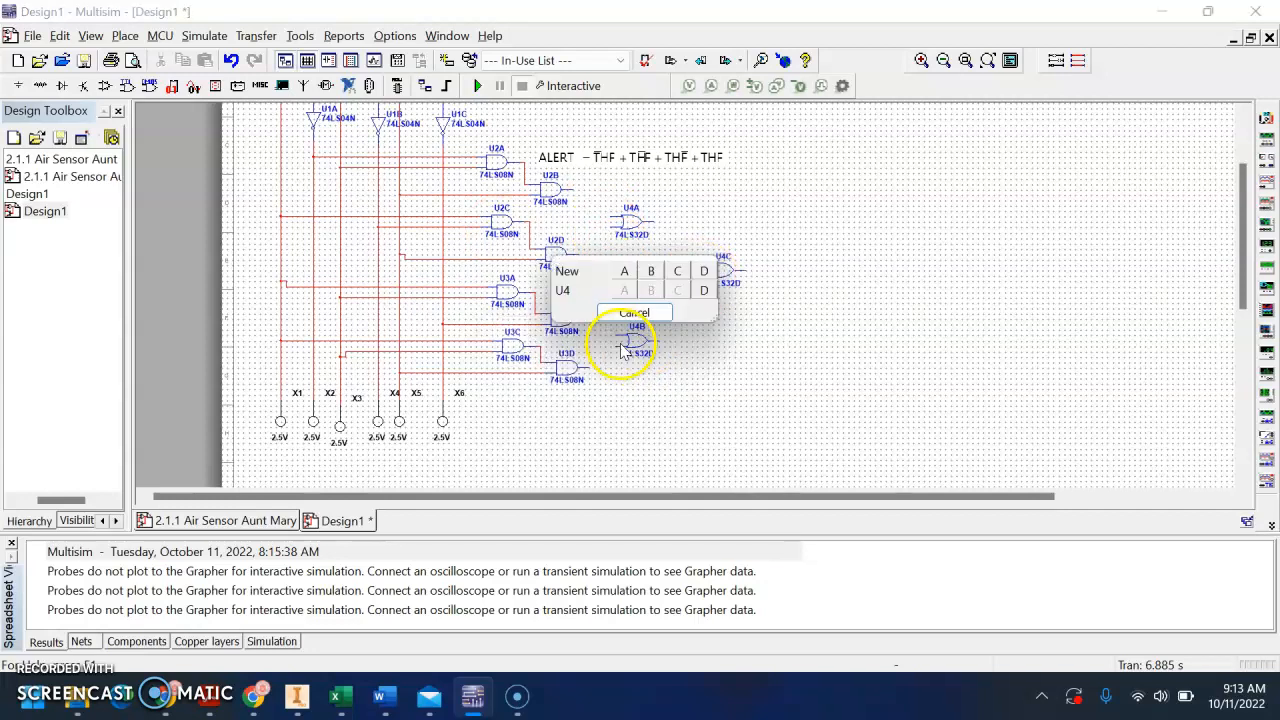
left_click(655, 317)
key("Escape")
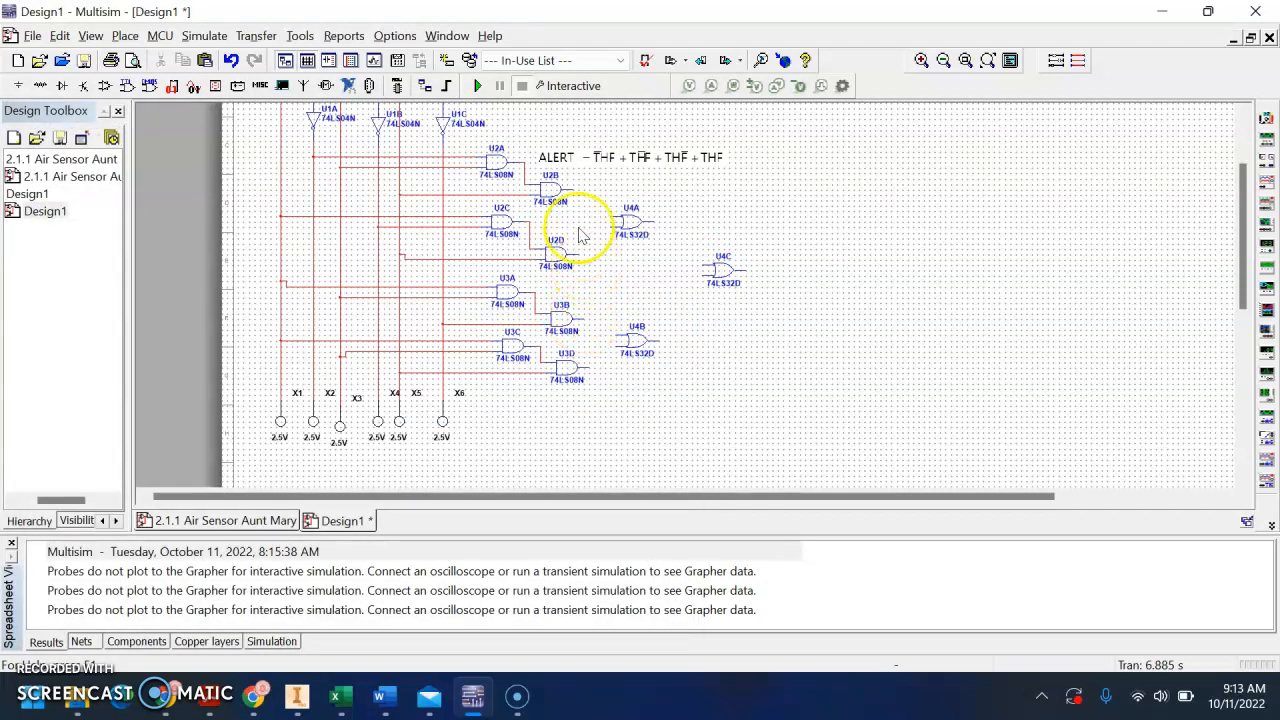
Wire the outputs of U2B and U2D into U4A, nudging U2D slightly down, and the outputs of U3B and U3D into U4B
left_click(571, 189)
left_click(610, 220)
left_click_drag(577, 254, 579, 259)
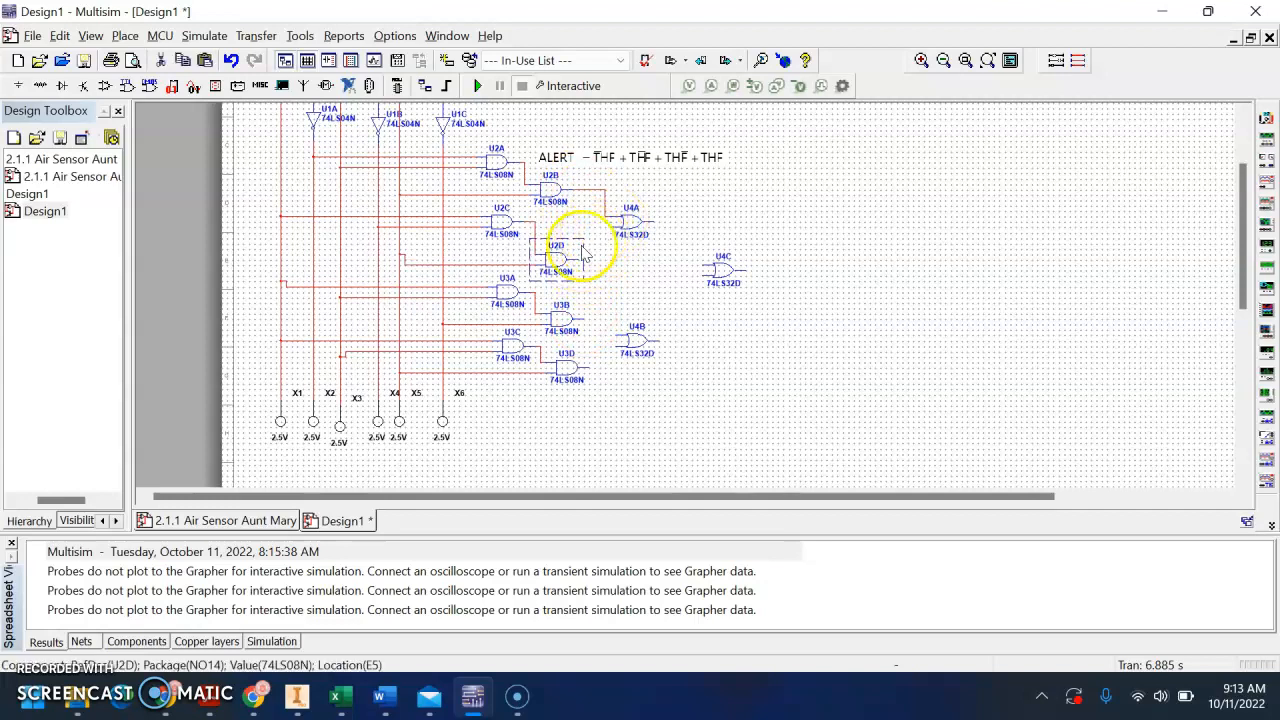
left_click(588, 256)
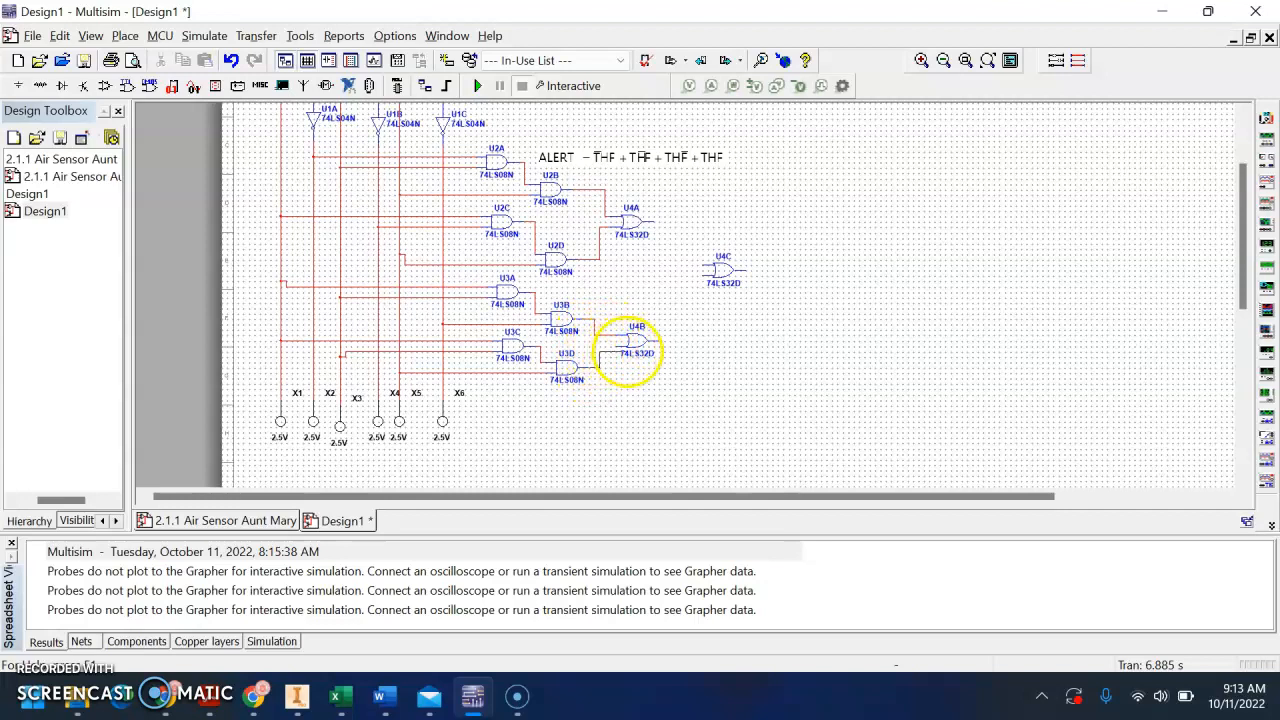
Wire the outputs of OR gates U4A and U4B into the two inputs of U4C
left_click(652, 222)
left_click(708, 266)
left_click(658, 341)
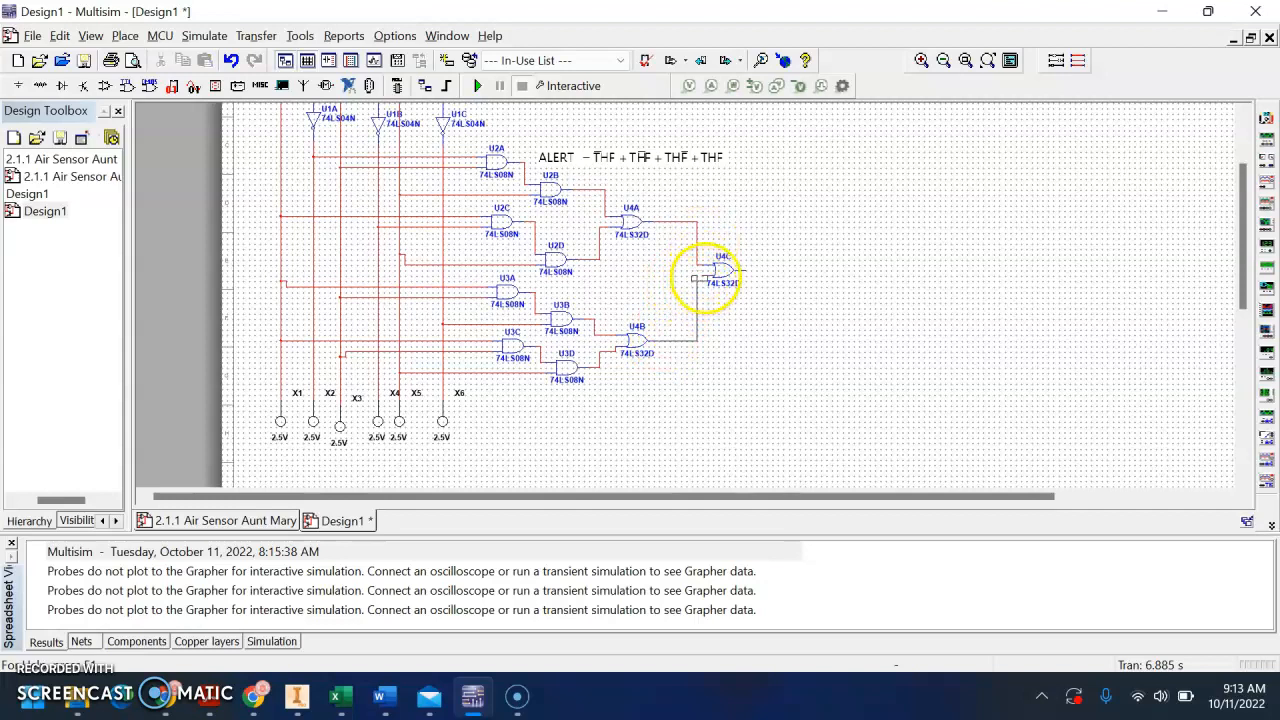
left_click(703, 280)
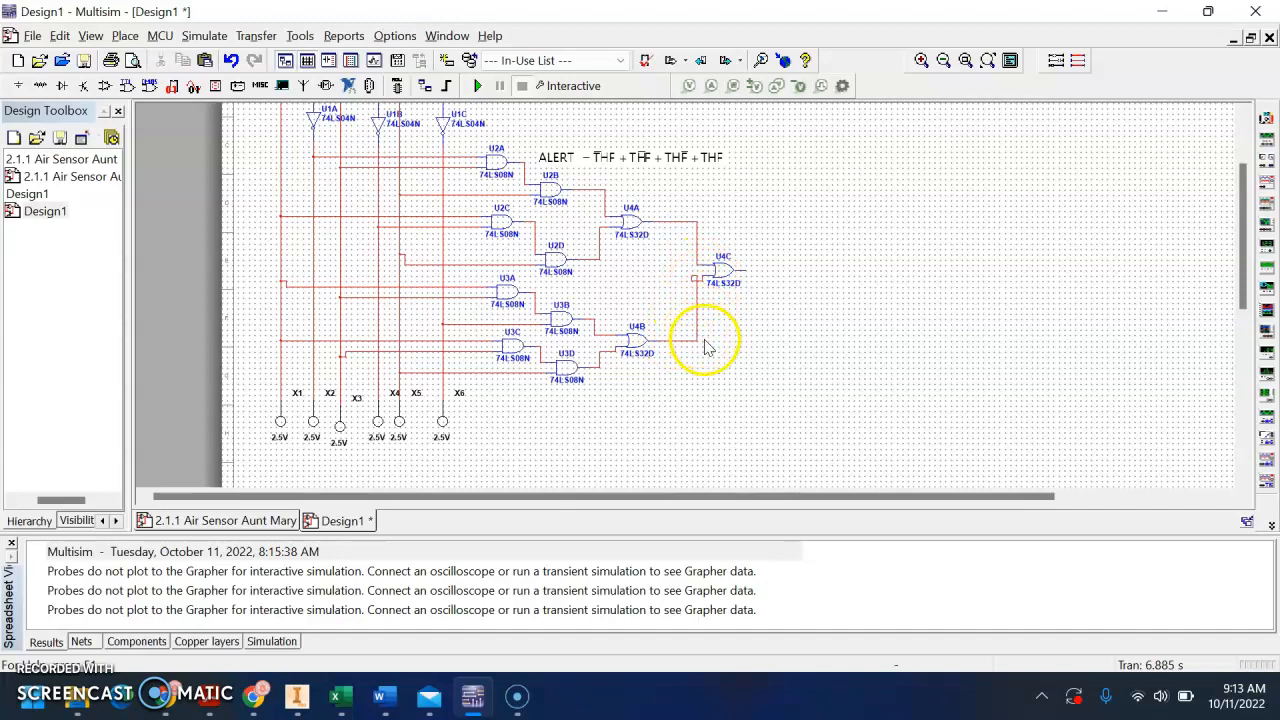
Delete the looped wire between U4B and U4C and redraw it cleanly from U4B's output to U4C's lower input
scroll(705, 345, "up", 3)
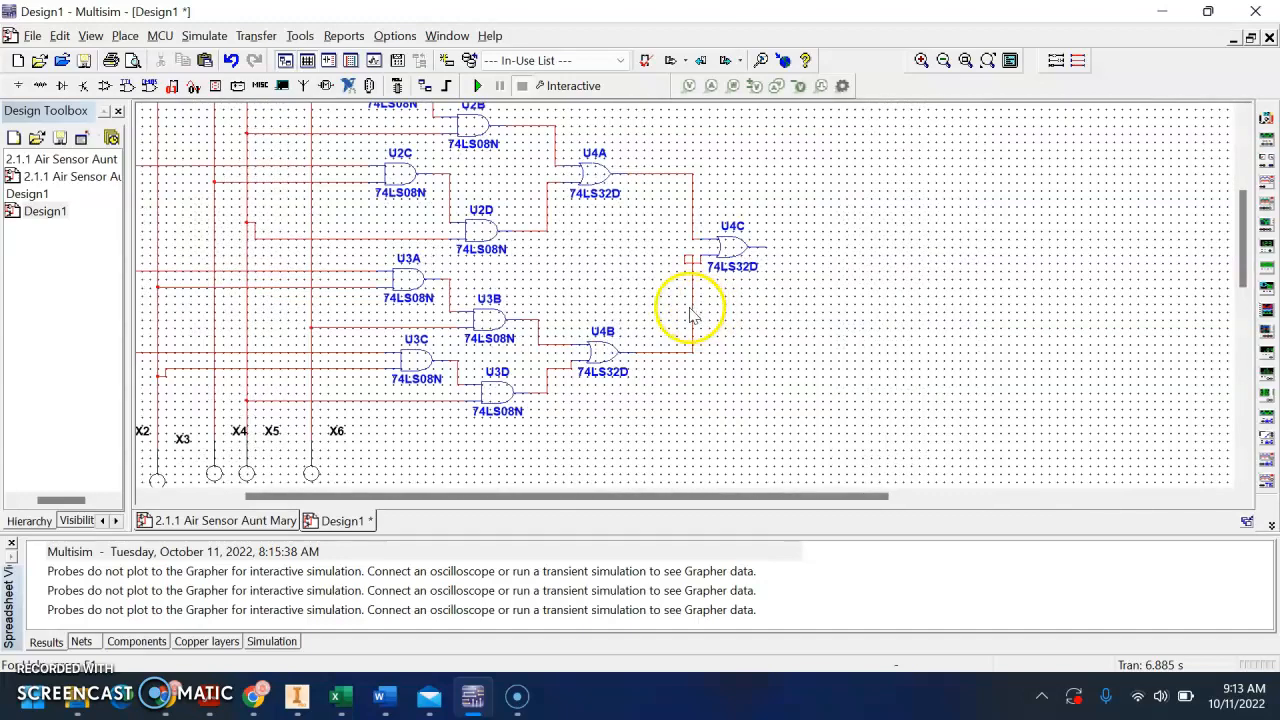
left_click(690, 315)
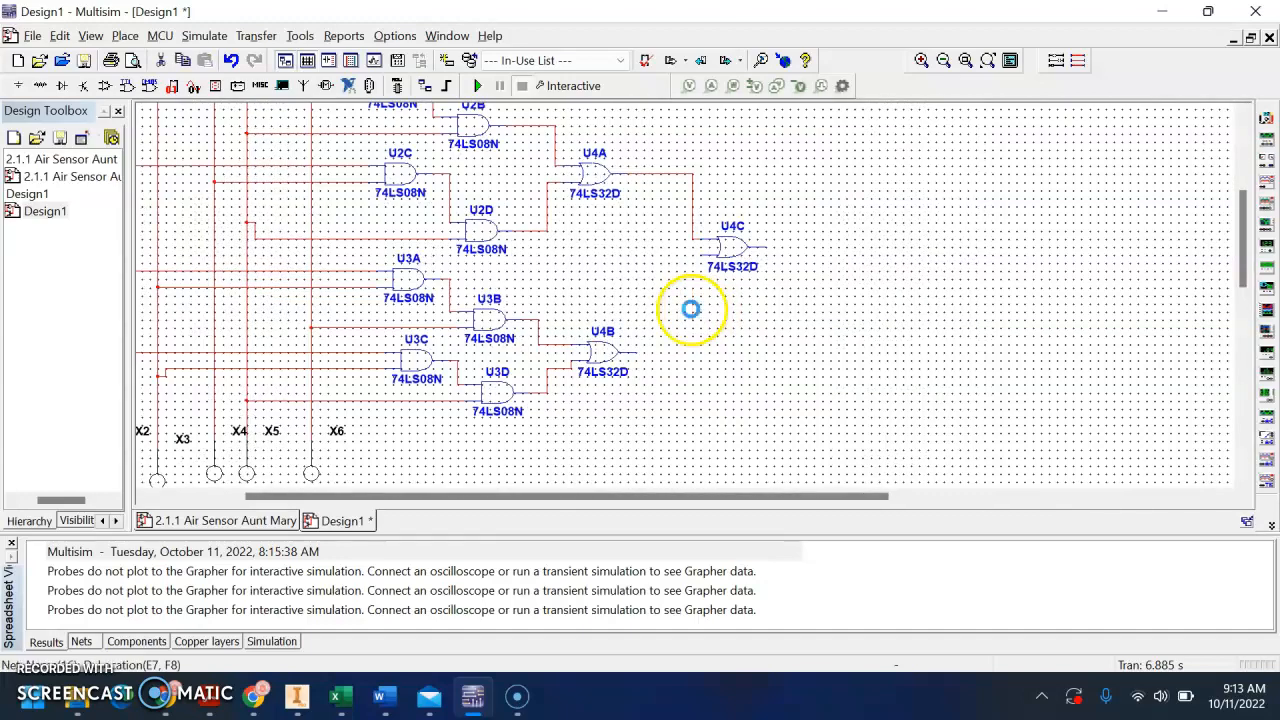
left_click(637, 351)
left_click(700, 256)
Place a PROBE_DIG_RED probe above and to the right of U4C and wire it to U4C's output
left_click(216, 87)
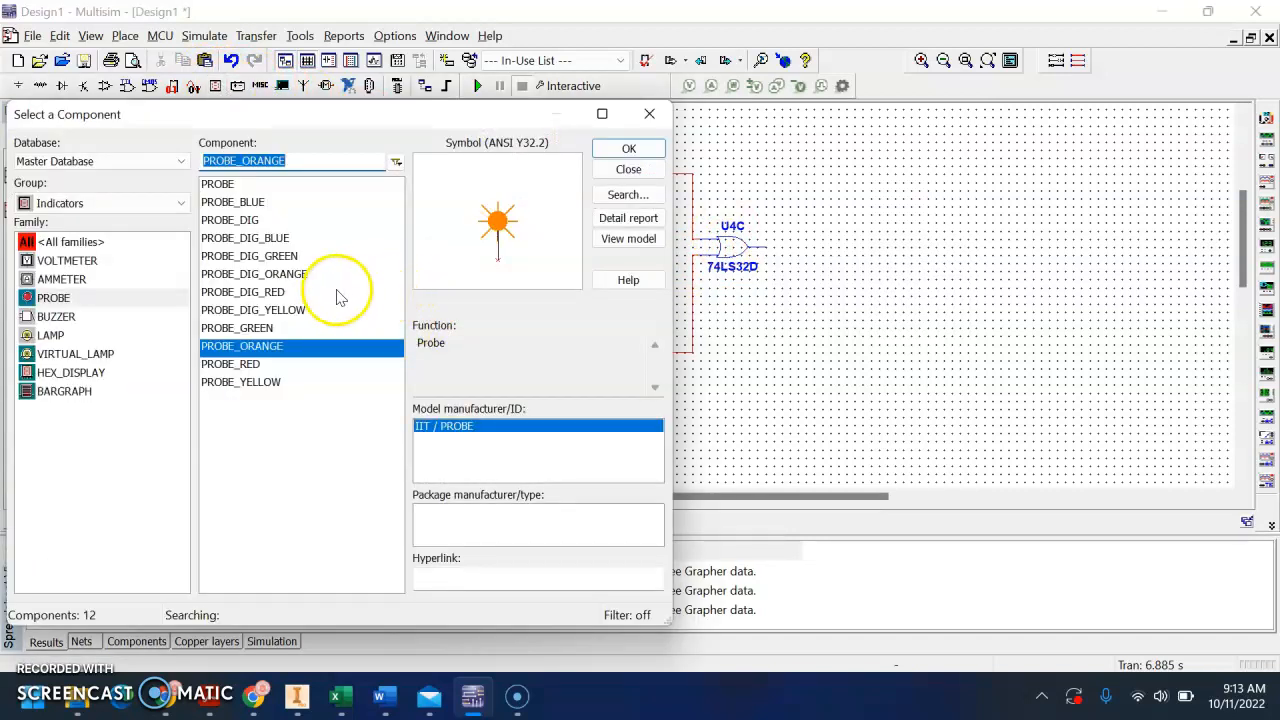
left_click(337, 292)
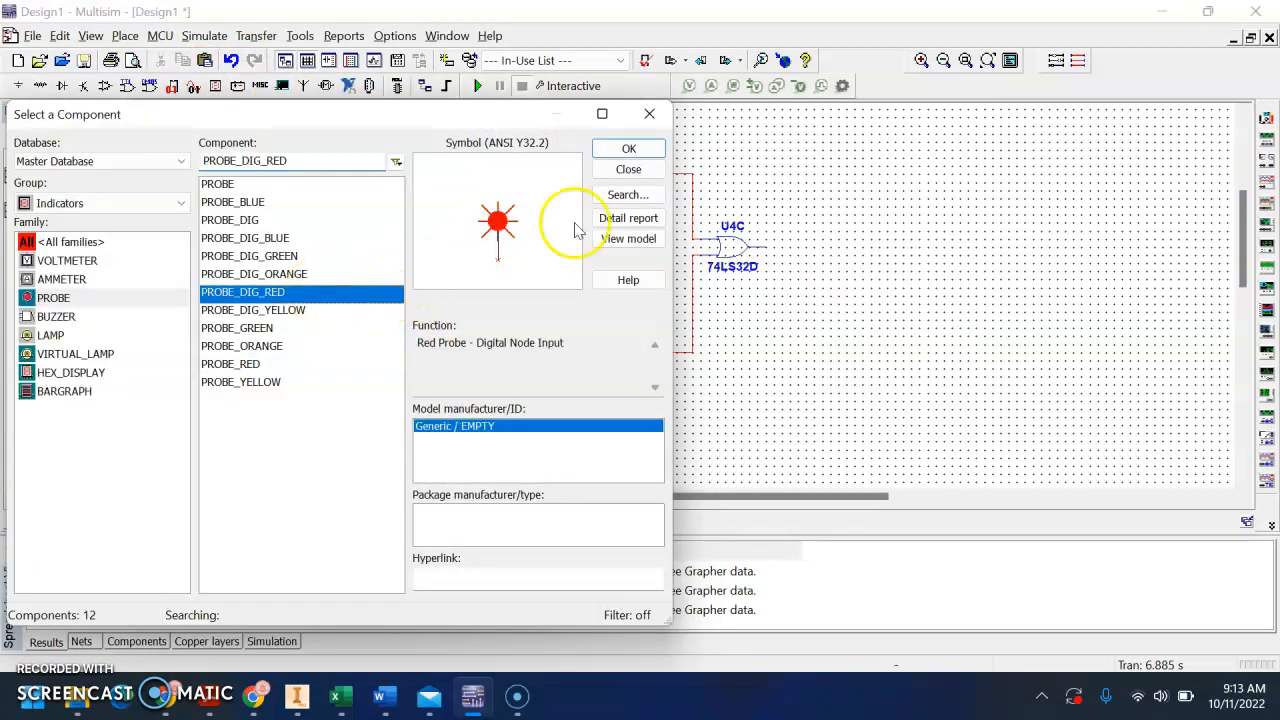
left_click(628, 149)
left_click(806, 165)
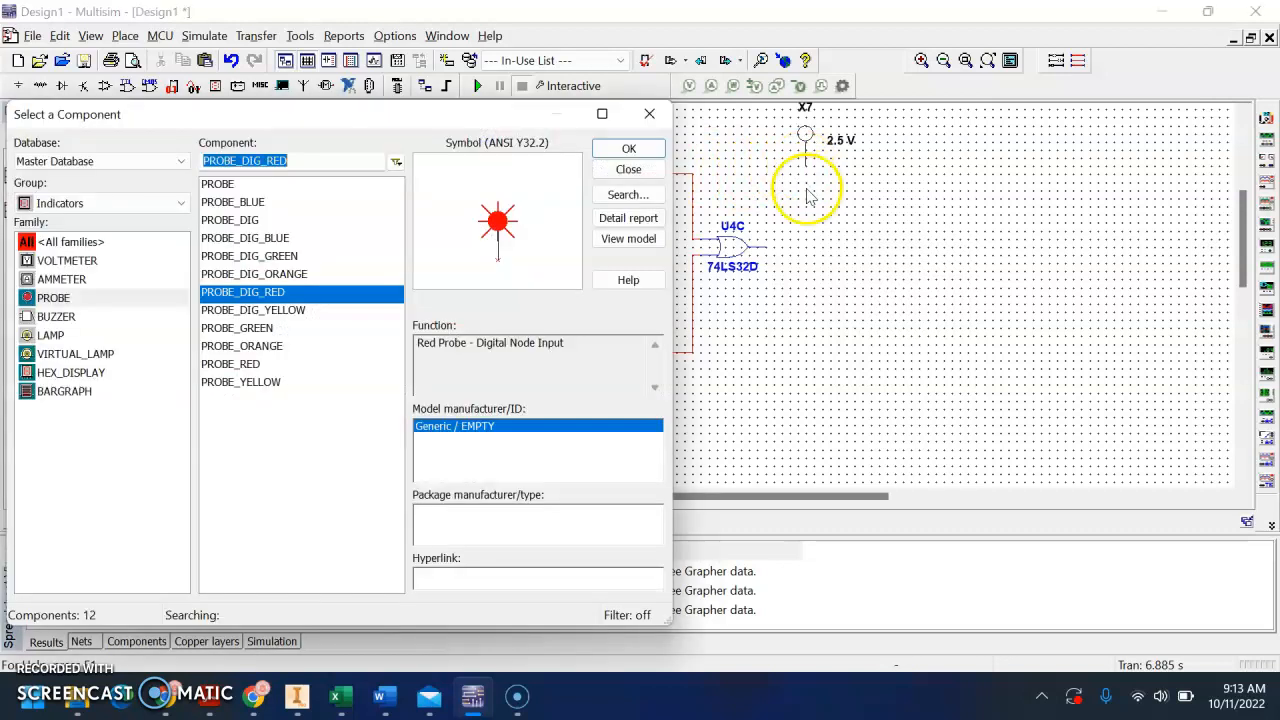
left_click(632, 170)
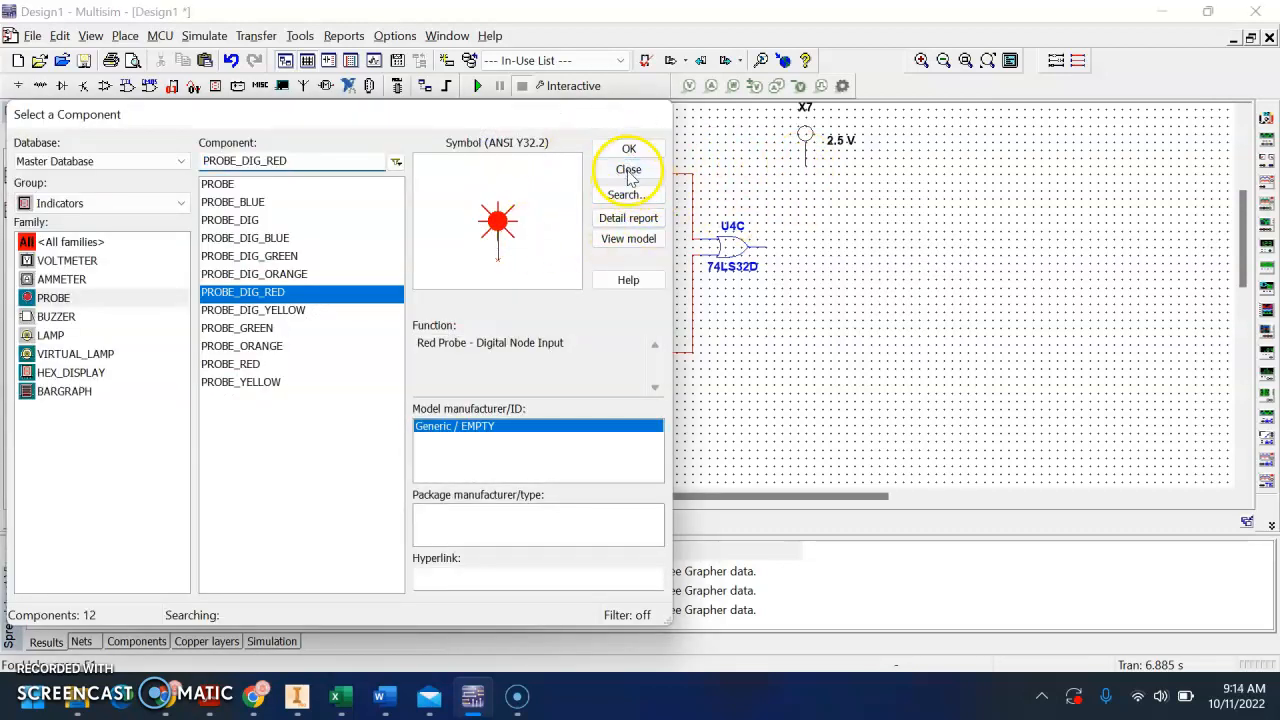
left_click(760, 247)
left_click(805, 165)
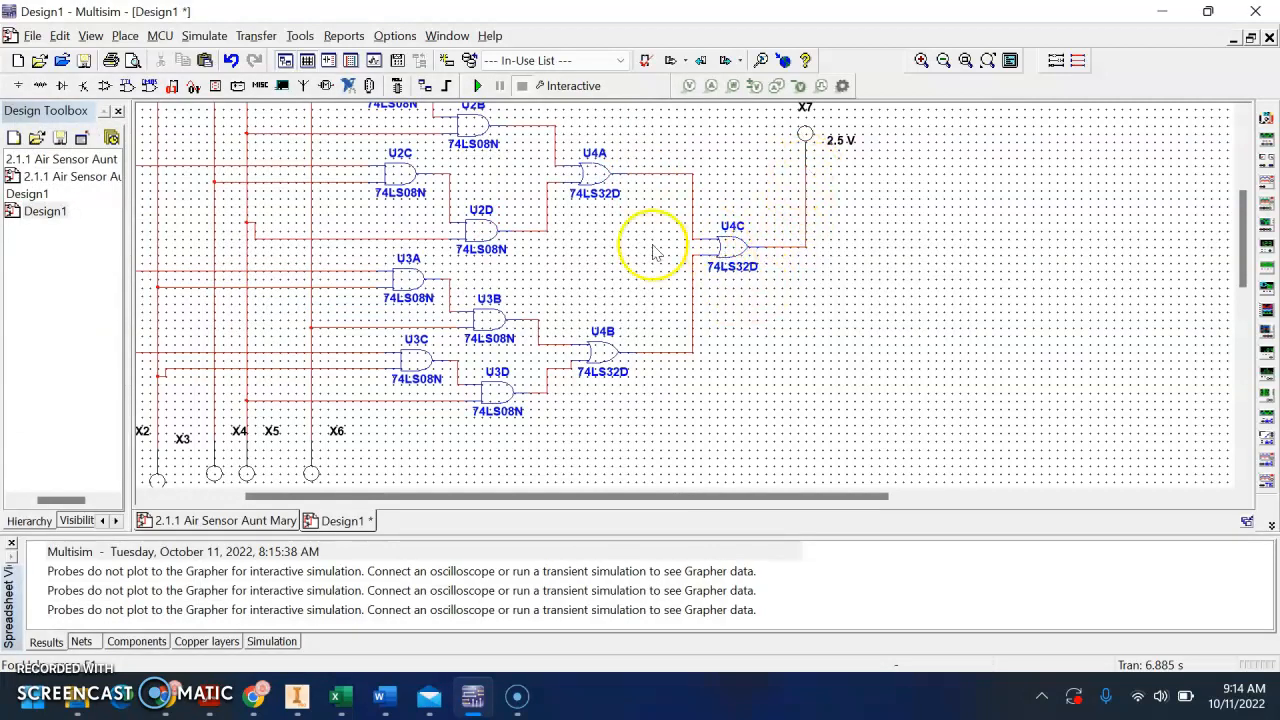
Run the interactive simulation and toggle switches S1, S2 and S3 through input combinations to test the output probe X7
scroll(650, 305, "down", 1)
left_click_drag(617, 295, 727, 449)
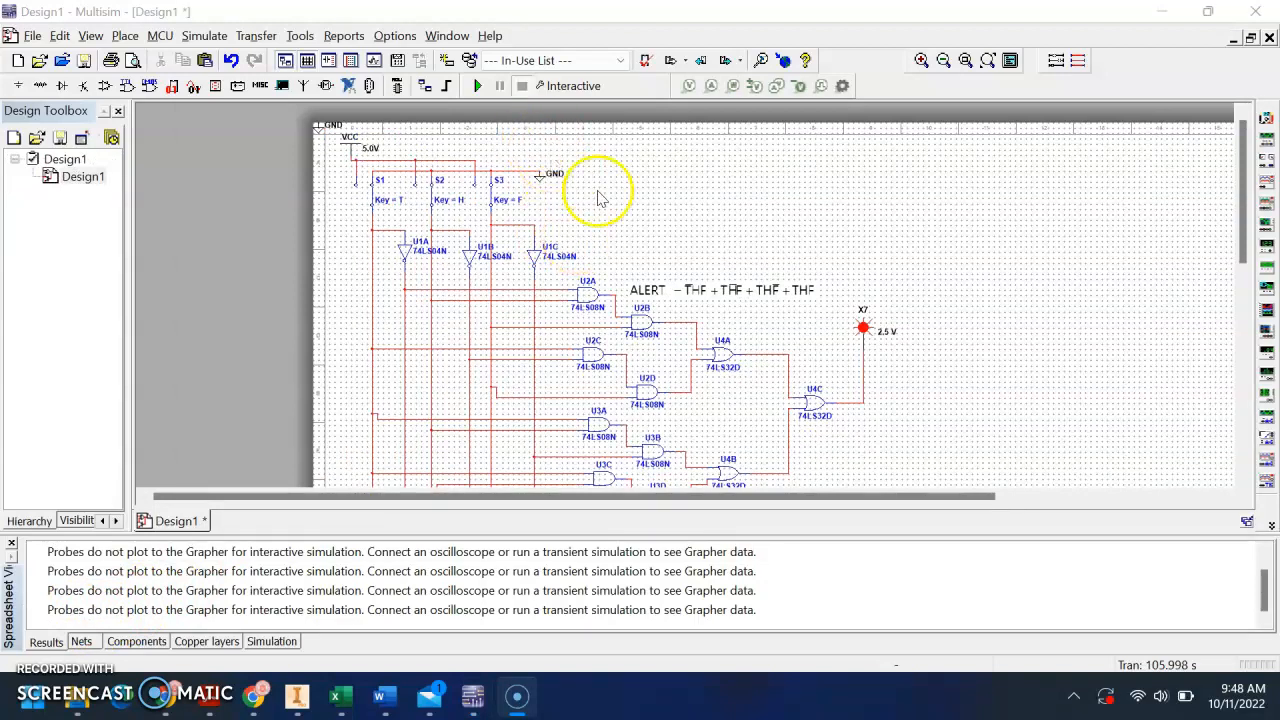
scroll(716, 292, "down", 1)
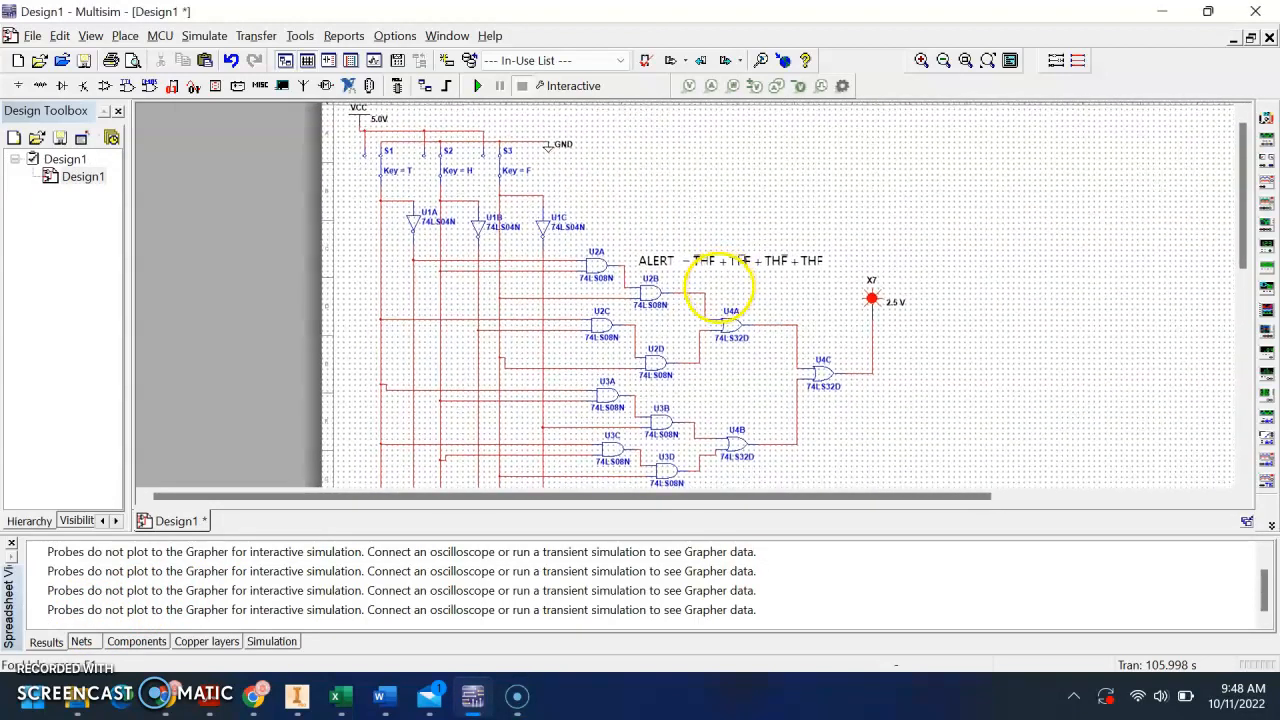
left_click_drag(719, 287, 716, 291)
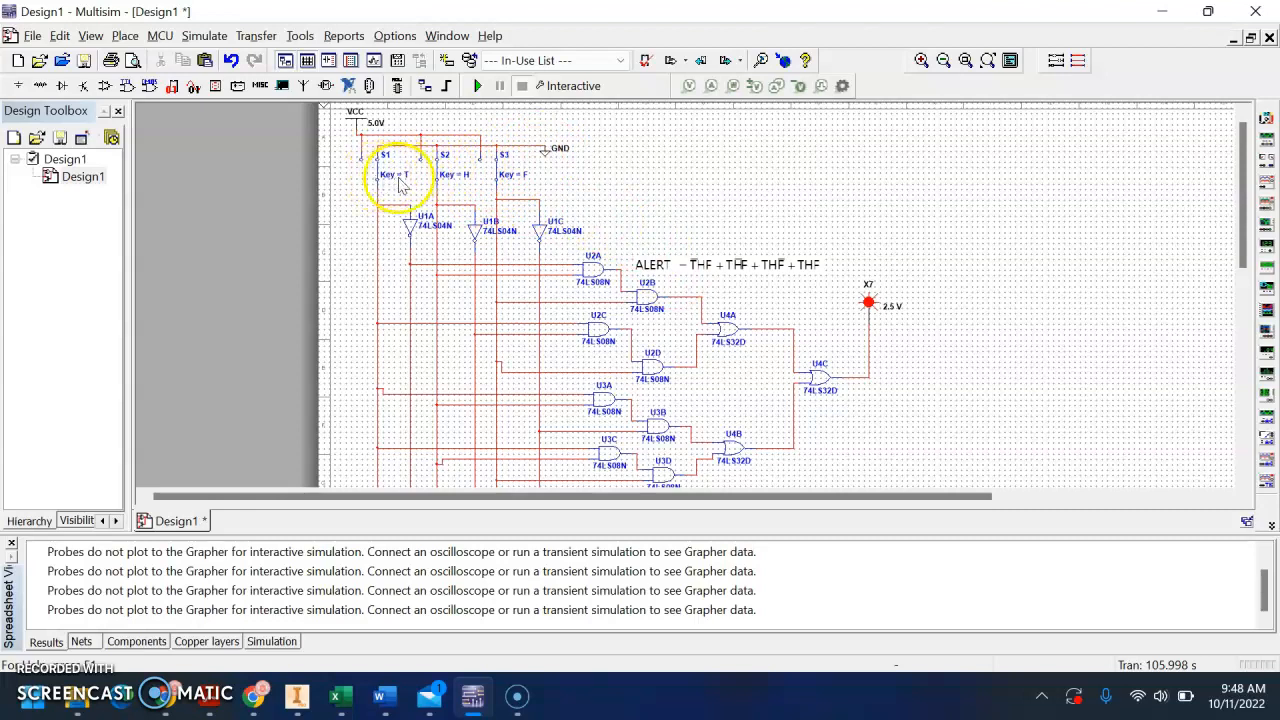
left_click(479, 86)
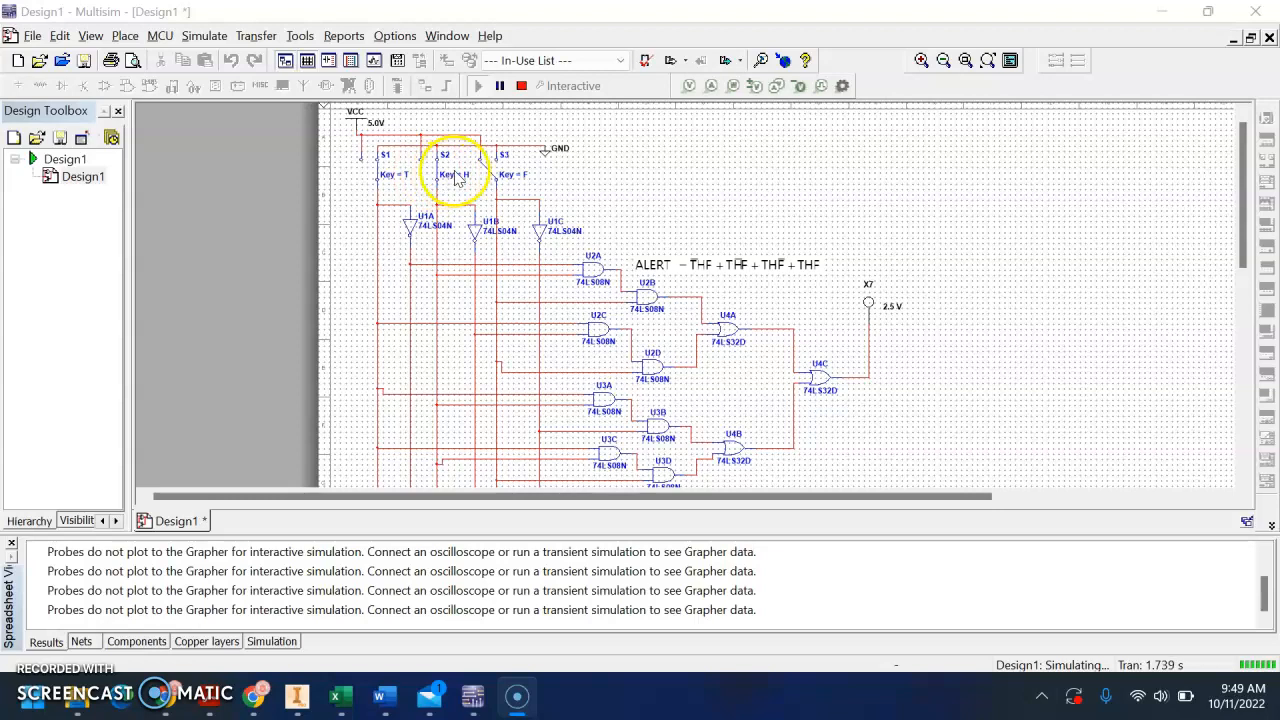
left_click(438, 178)
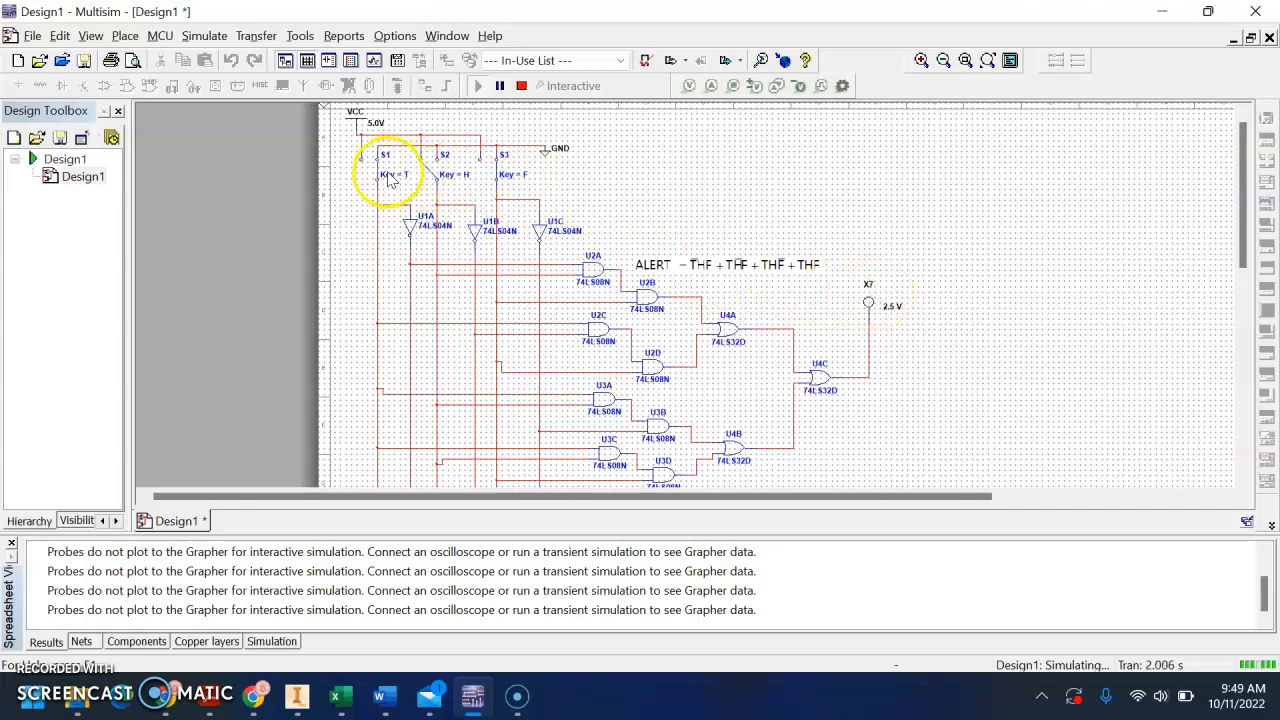
left_click(492, 173)
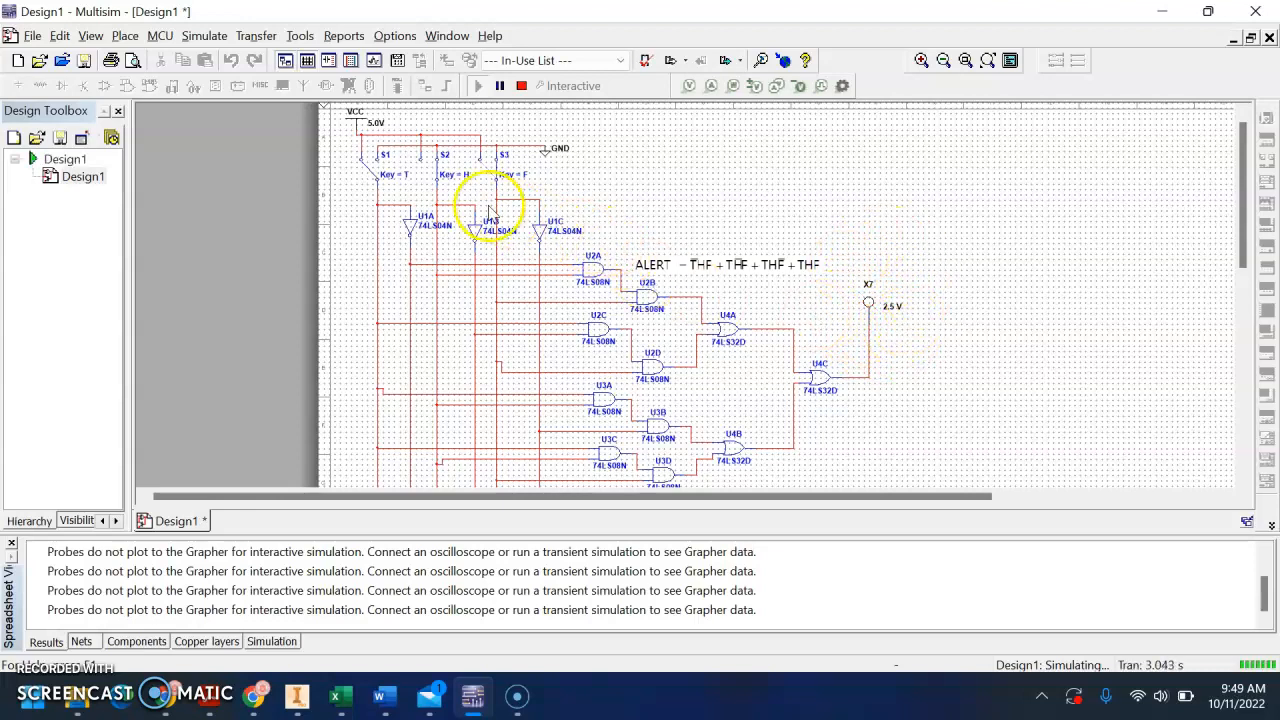
left_click(432, 180)
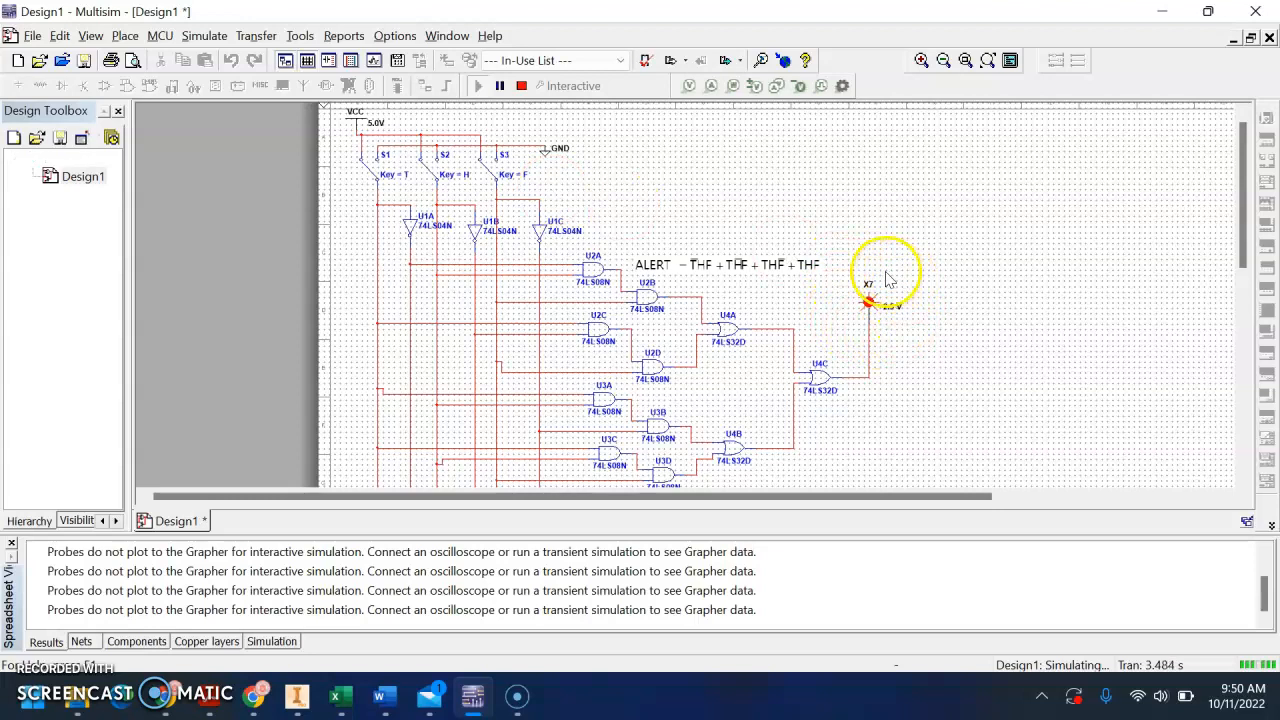
Check the room-monitoring truth table in the 2.1.1.A AOITruthTablesToLogicExpressions Word document, then return to the Multisim circuit
scroll(890, 345, "down", 1)
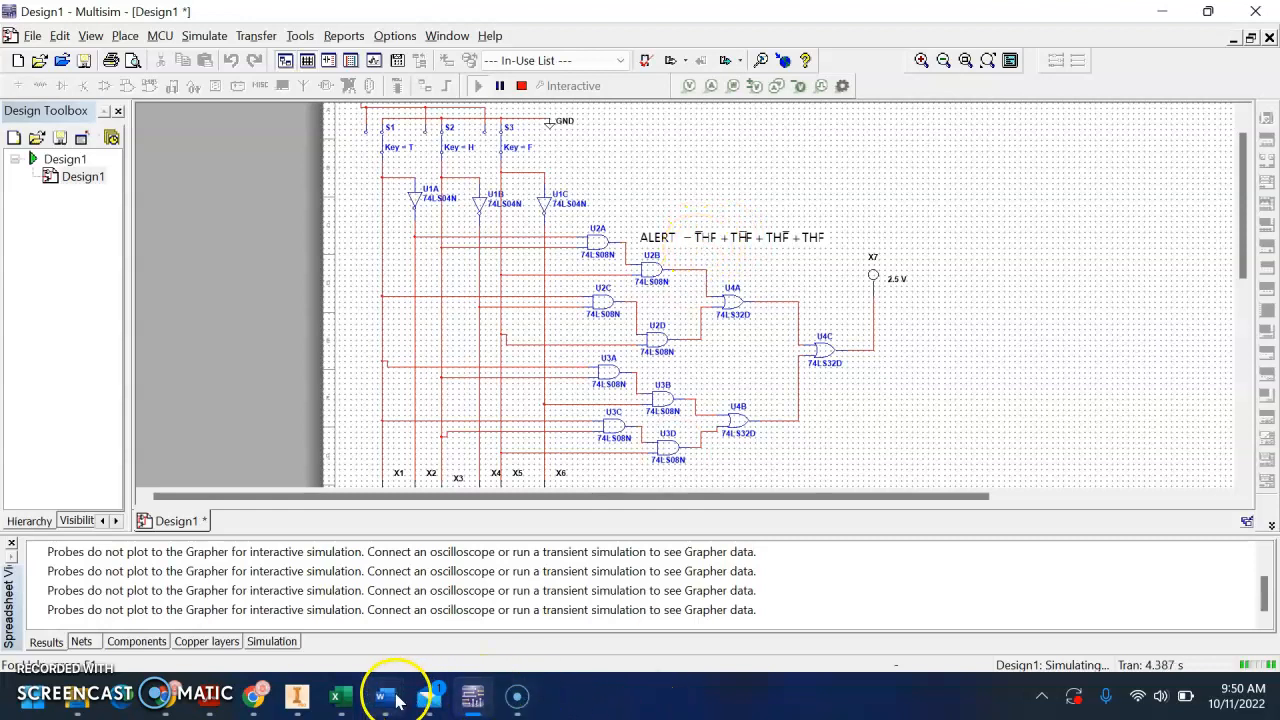
mouse_move(380, 690)
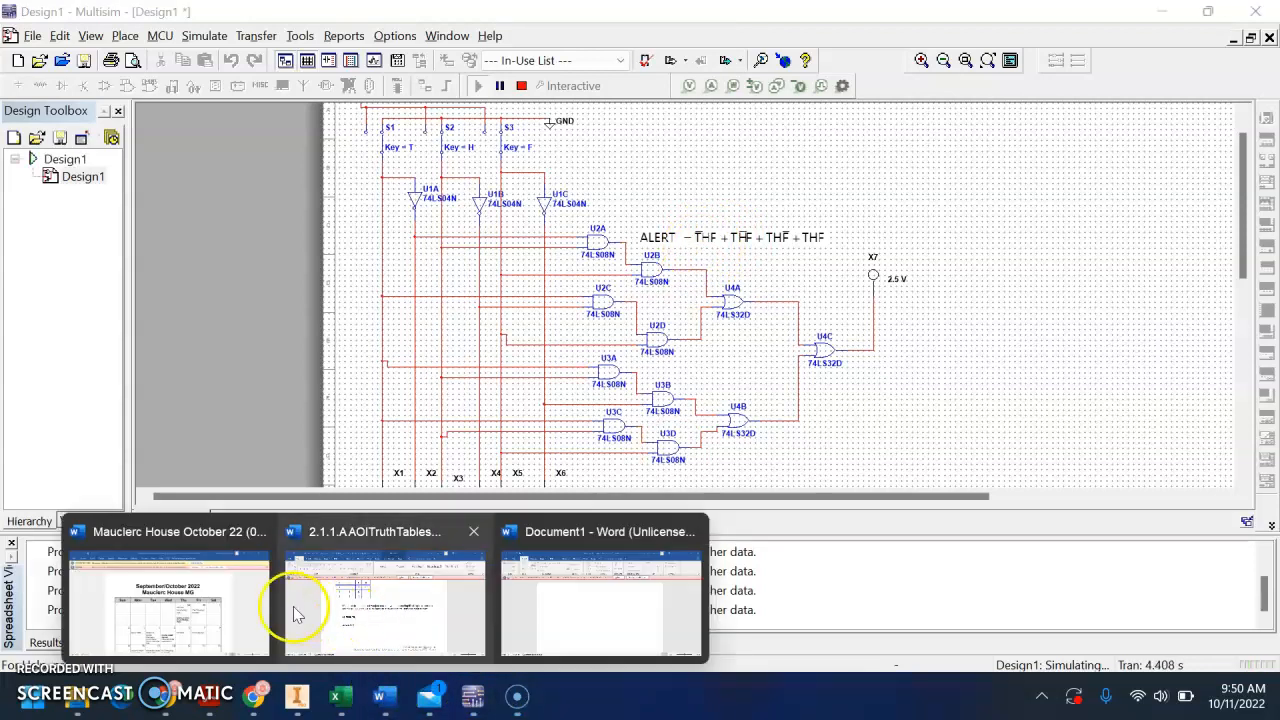
left_click(405, 608)
scroll(480, 500, "up", 3)
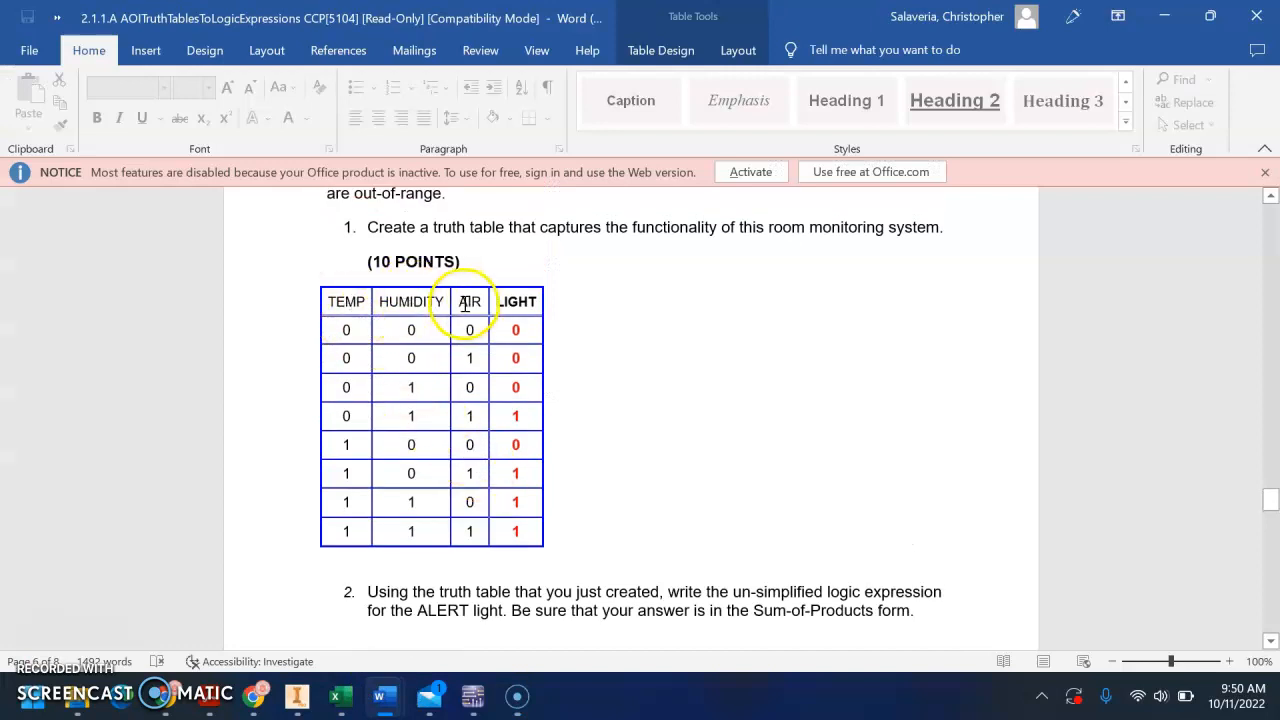
mouse_move(435, 700)
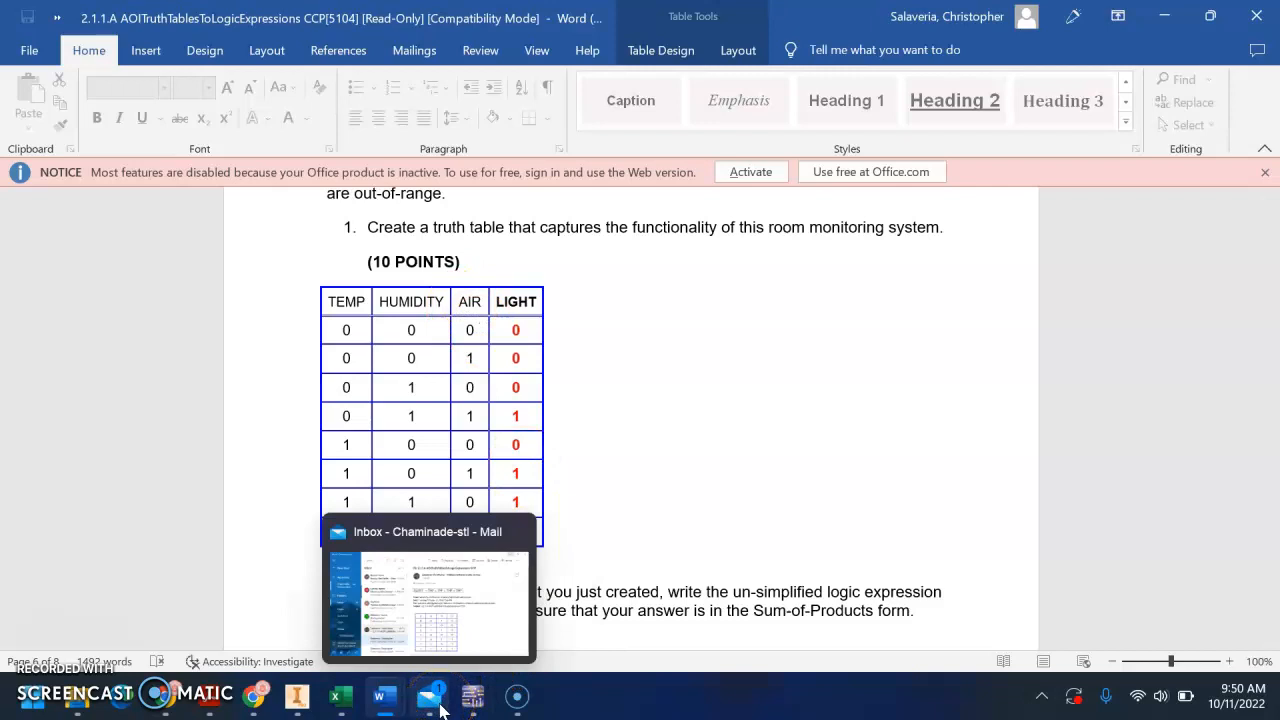
left_click(472, 697)
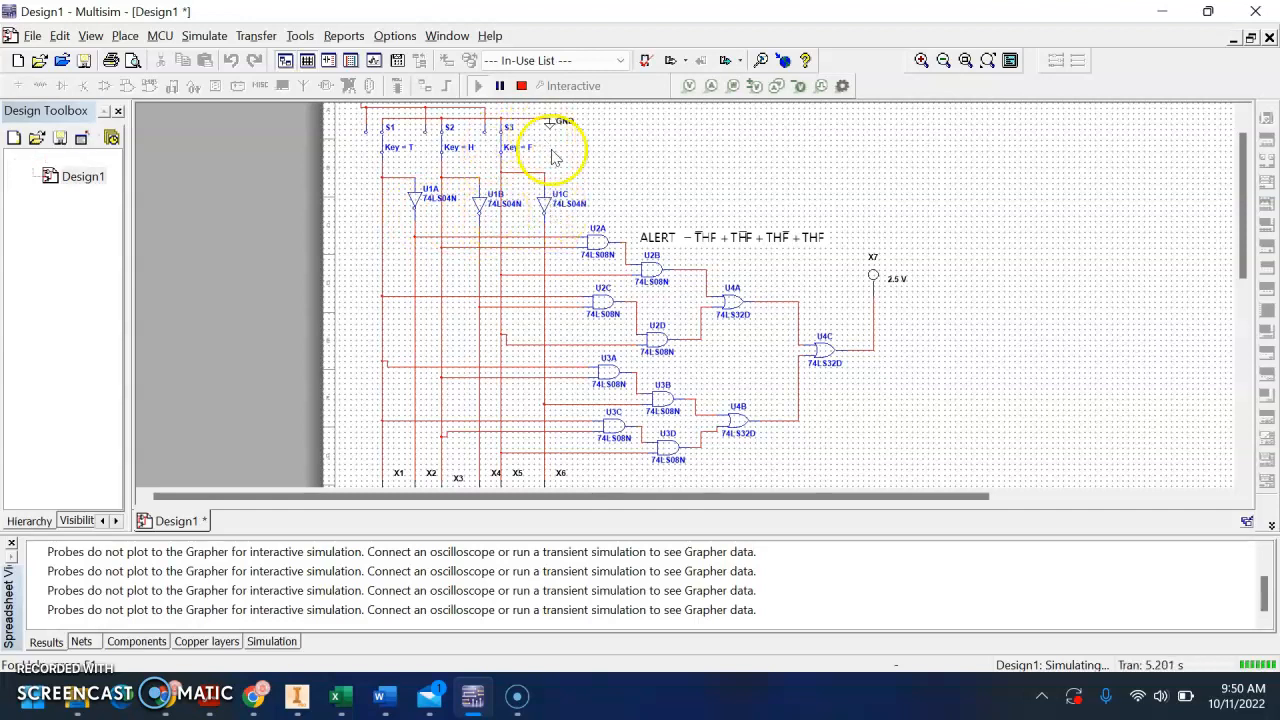
Change the RefDes of output probe X7 to RED1 and stop the simulation
scroll(555, 155, "up", 1)
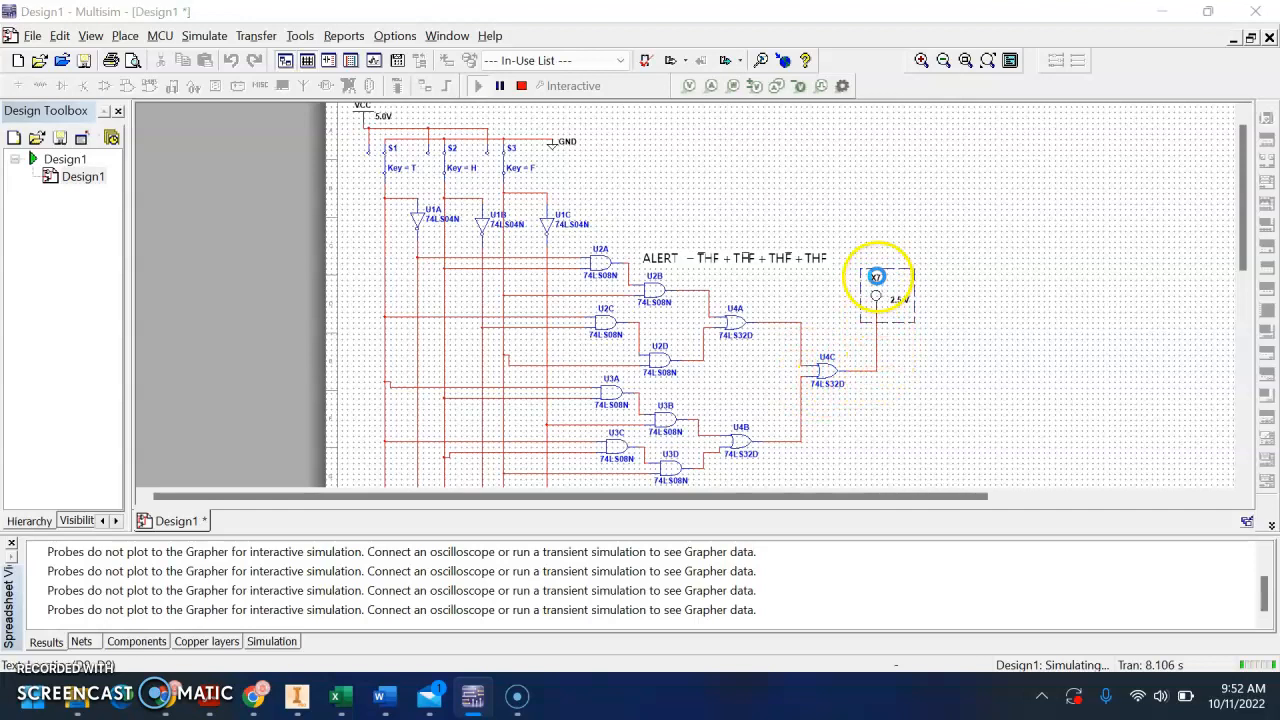
double_click(876, 276)
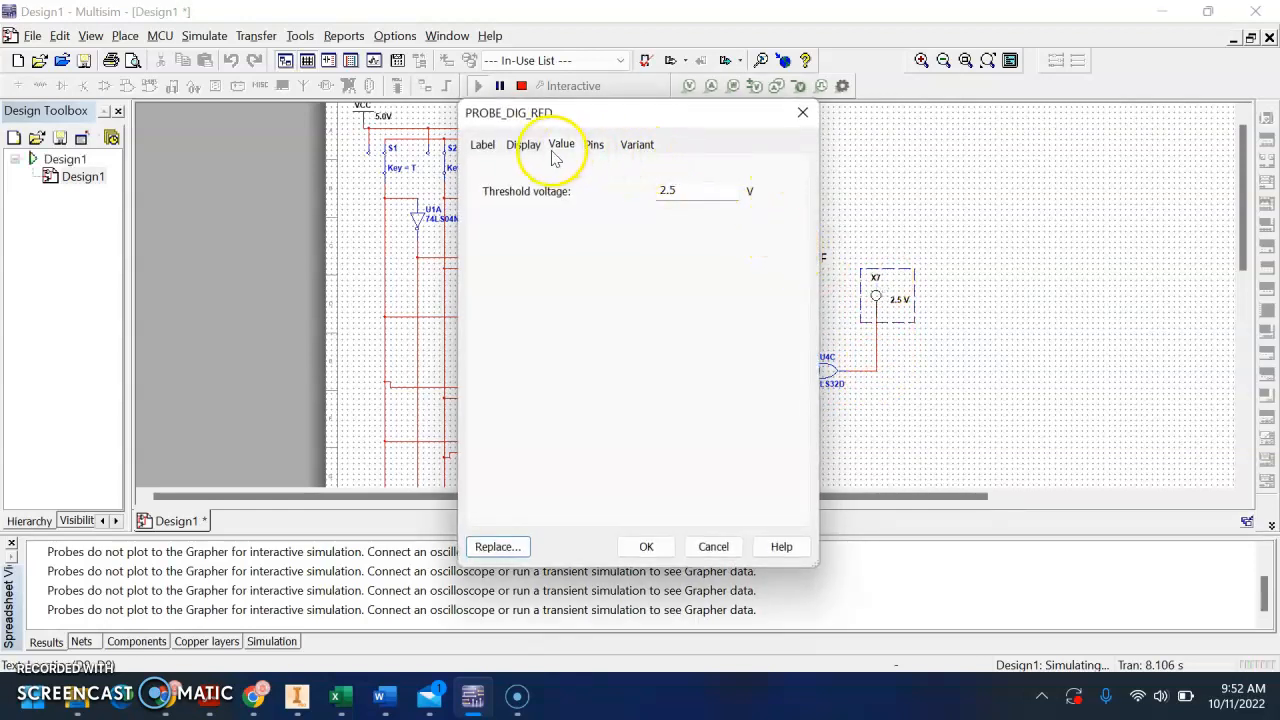
left_click(484, 144)
left_click_drag(540, 198, 462, 198)
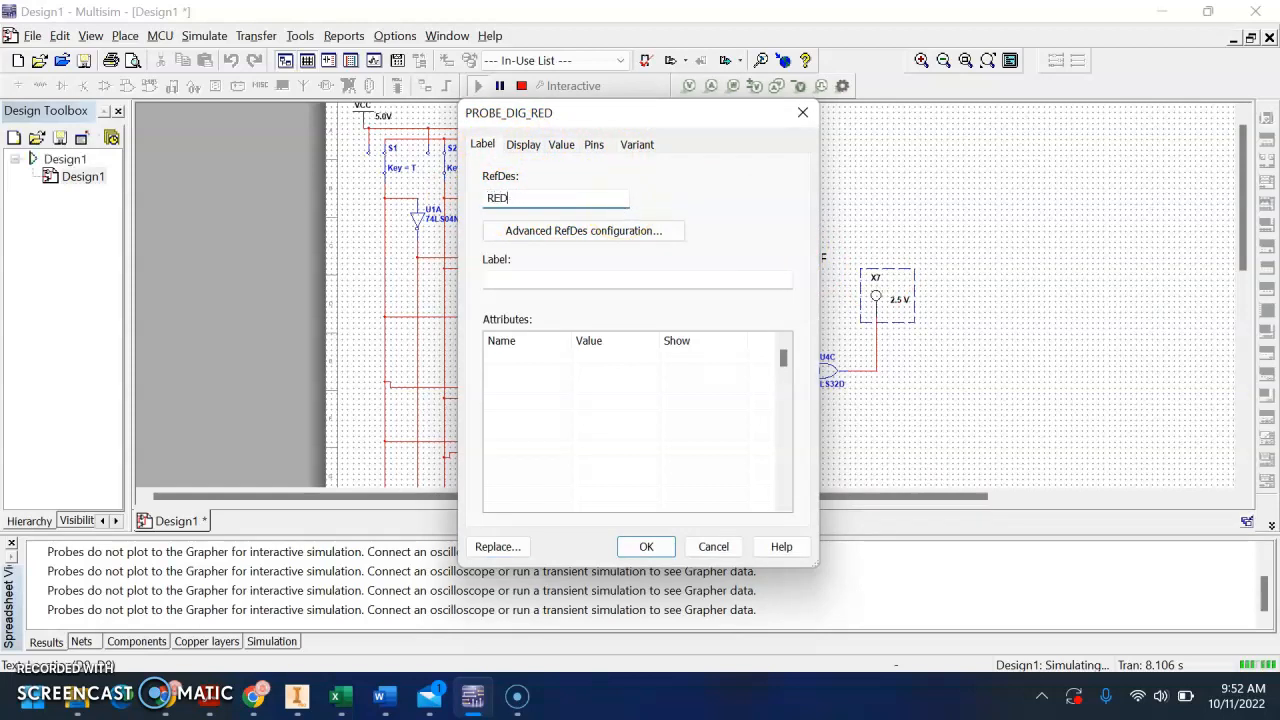
left_click(646, 547)
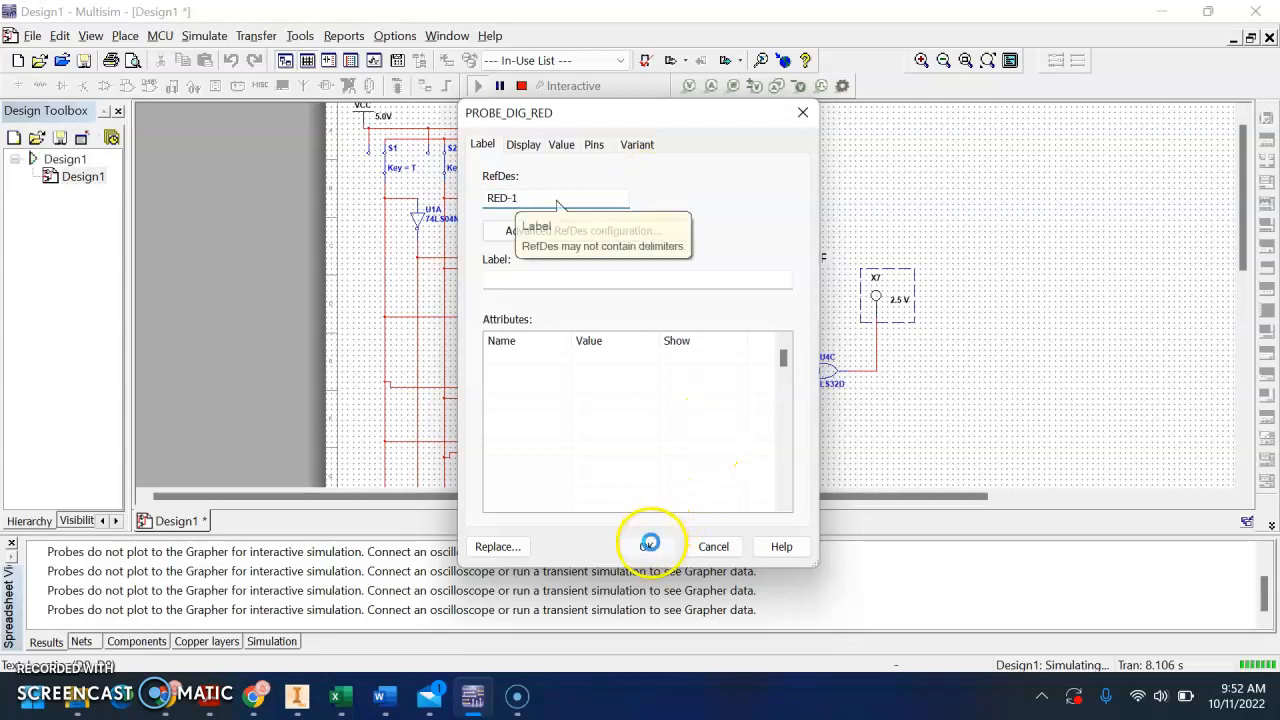
left_click(537, 197)
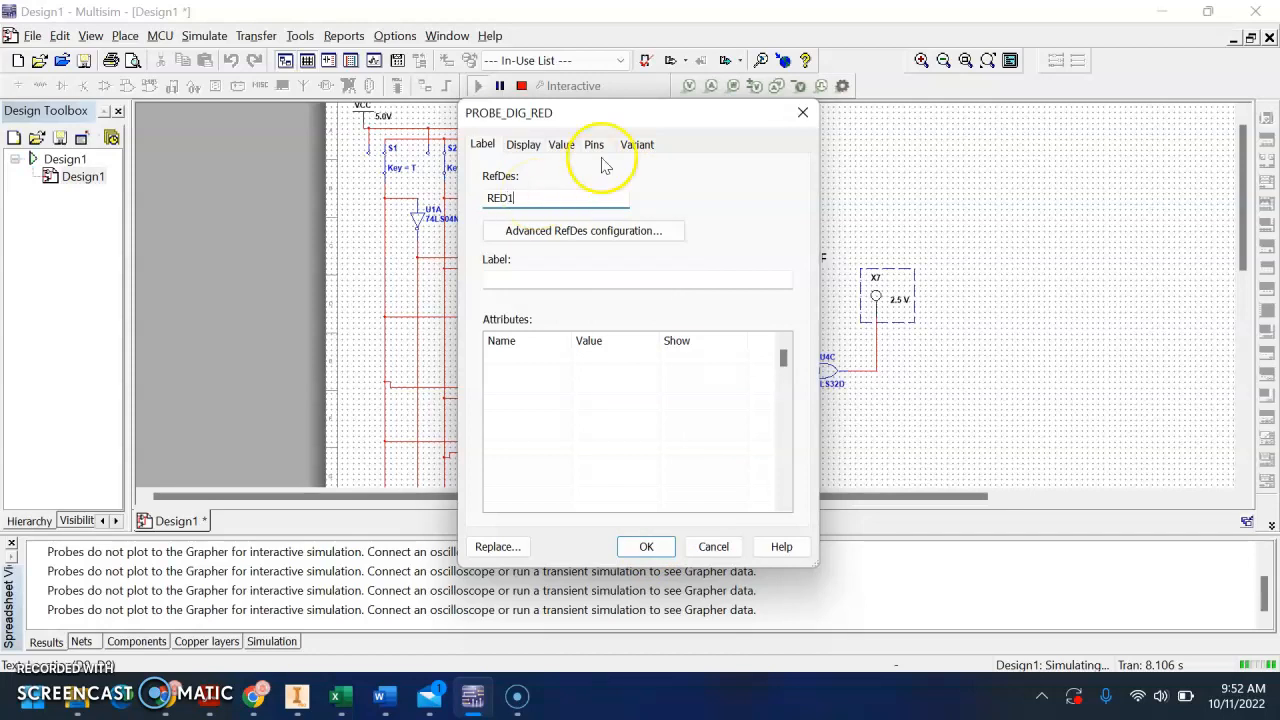
left_click(646, 546)
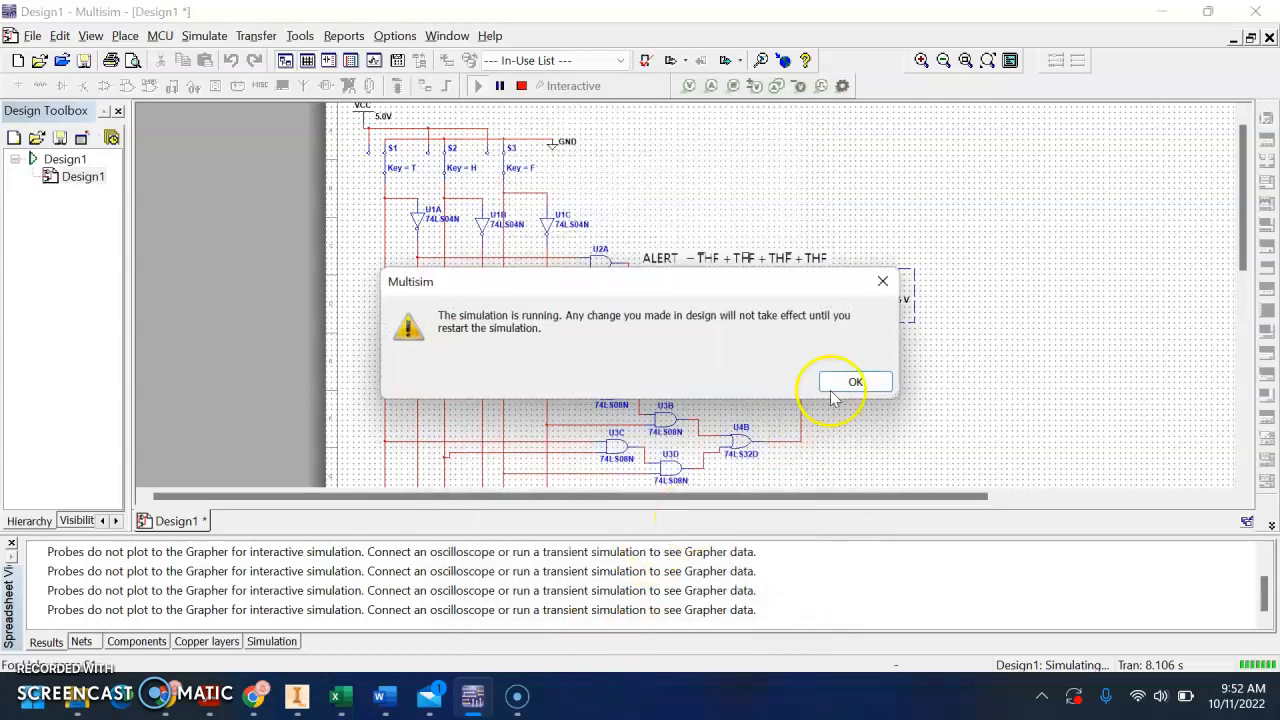
left_click(853, 384)
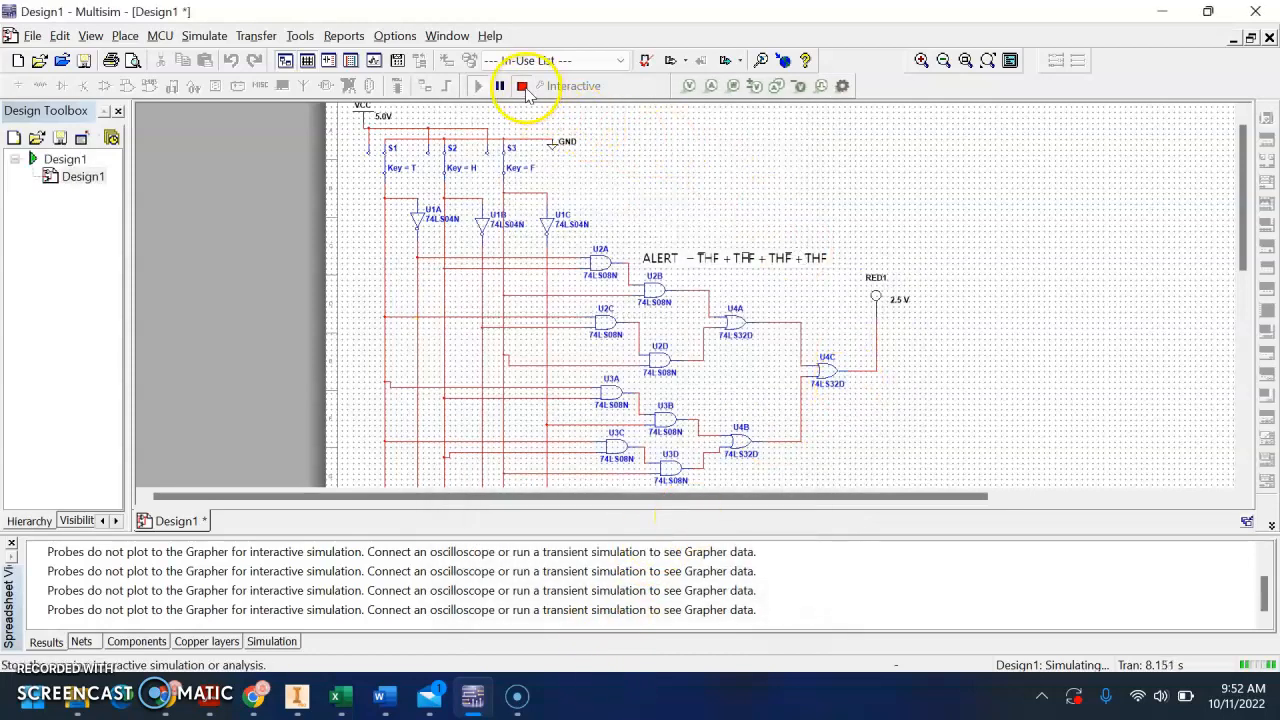
left_click(522, 86)
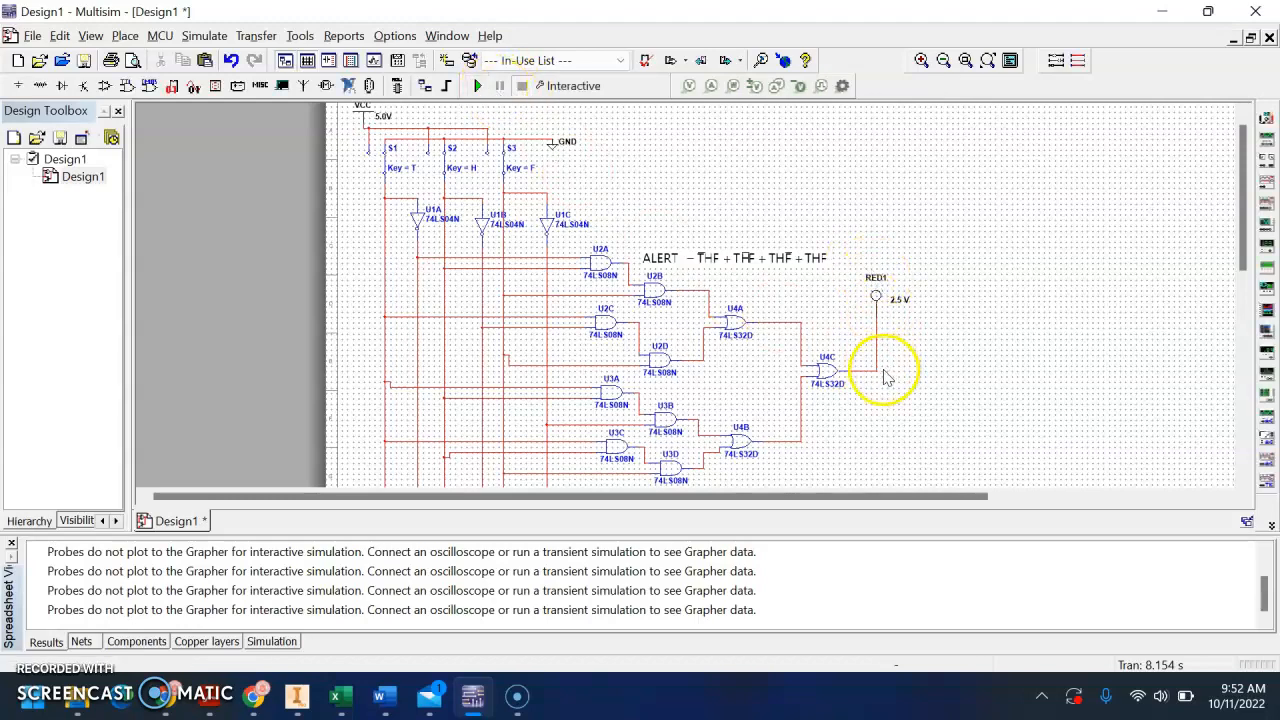
Switch to the Word document and review the Aunt Mary problem, highlighting the temperature, humidity and air particle density inputs and the ALERT light
scroll(884, 376, "up", 2)
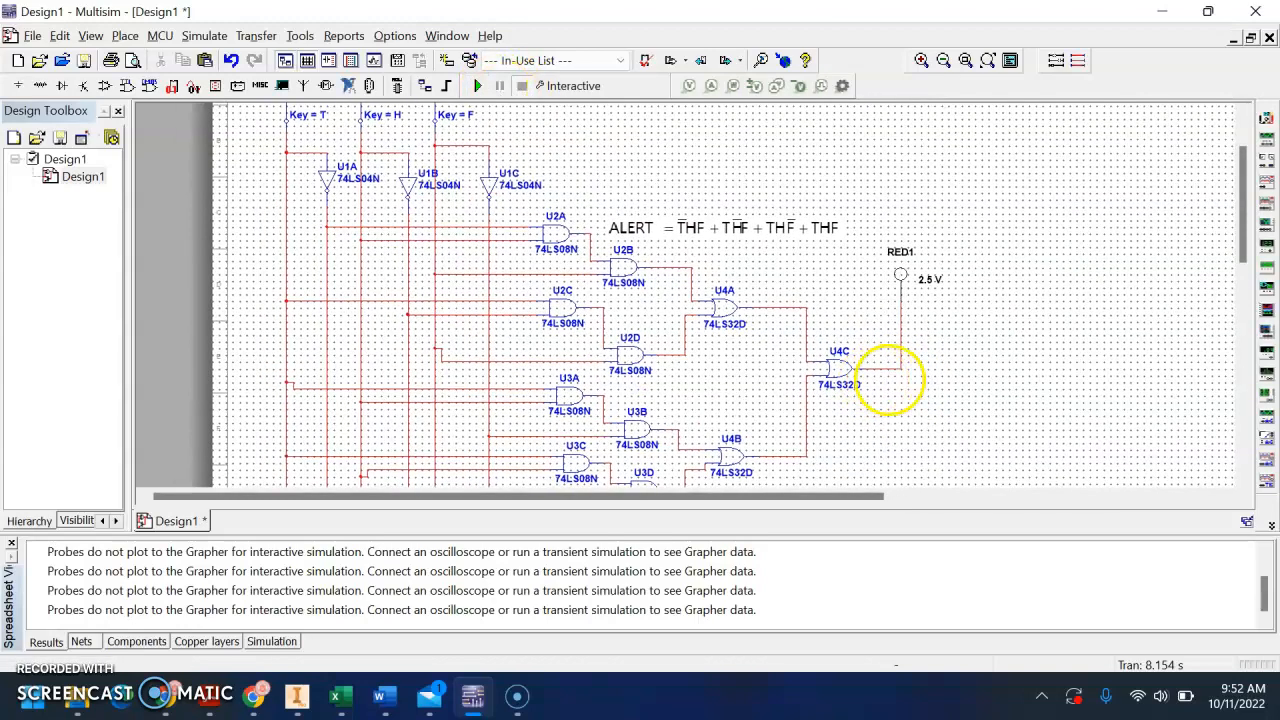
scroll(600, 225, "down", 1)
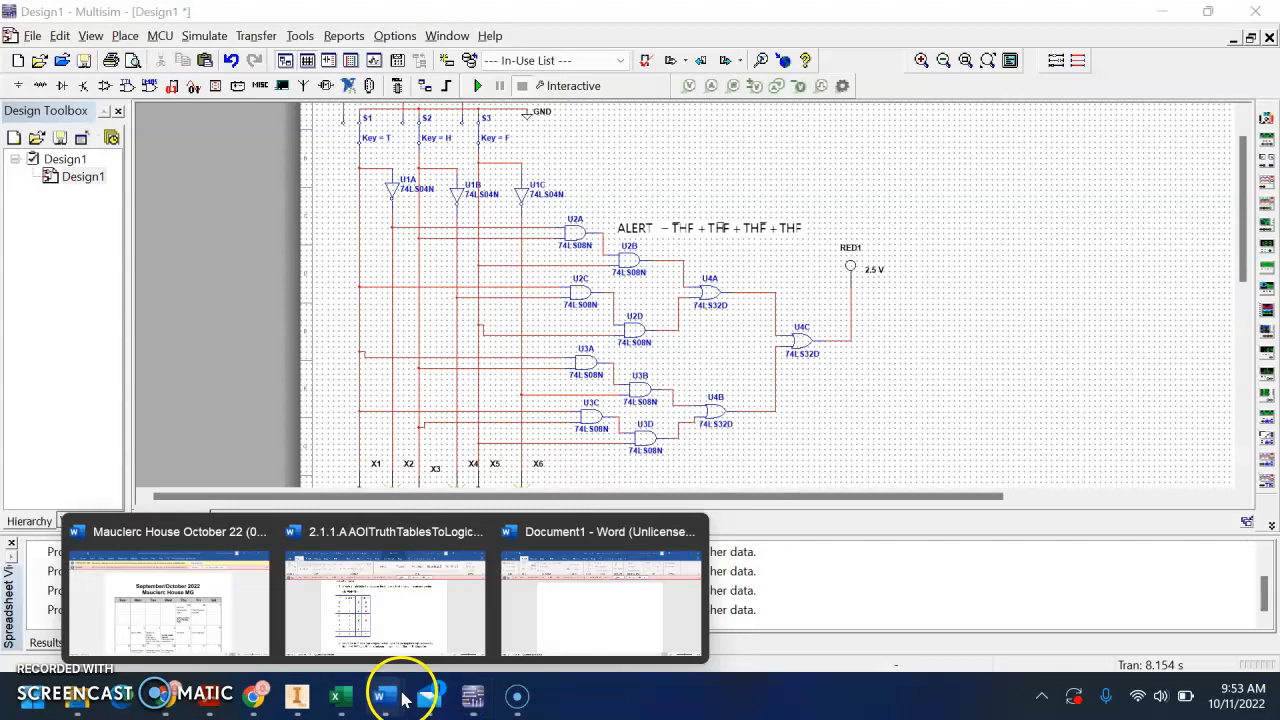
mouse_move(390, 692)
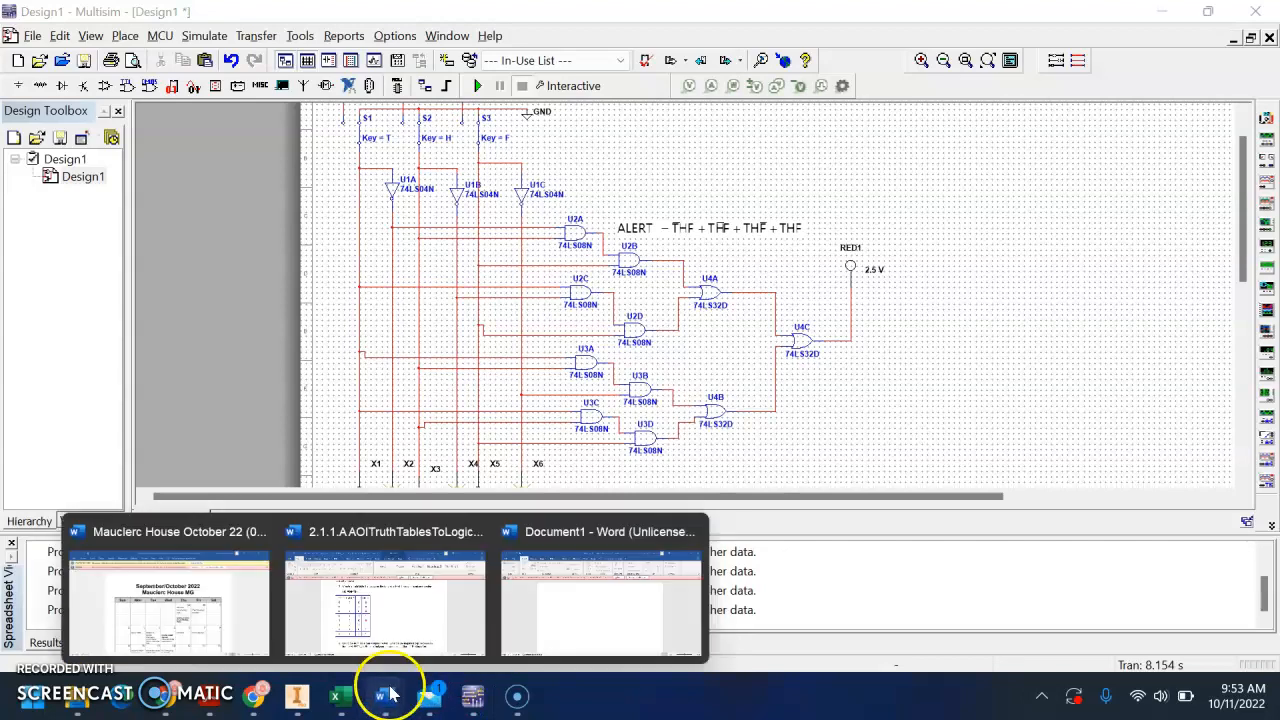
left_click(350, 612)
scroll(600, 405, "up", 1)
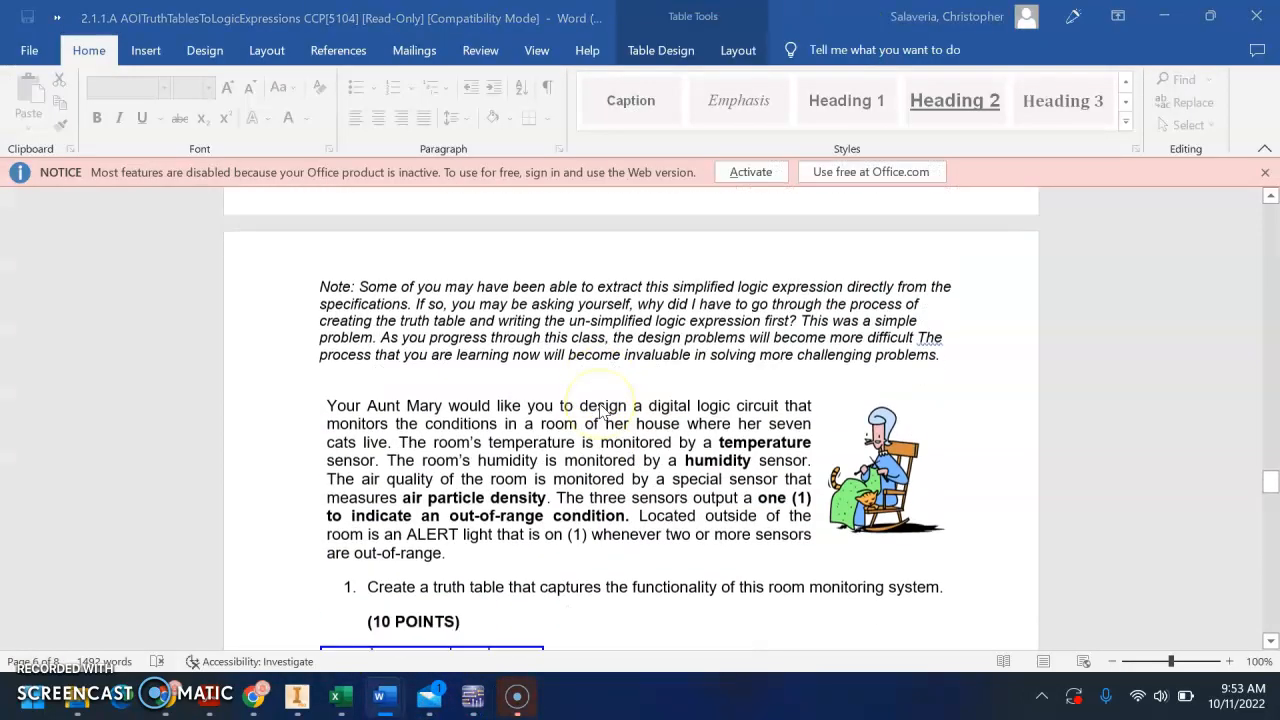
left_click(675, 355)
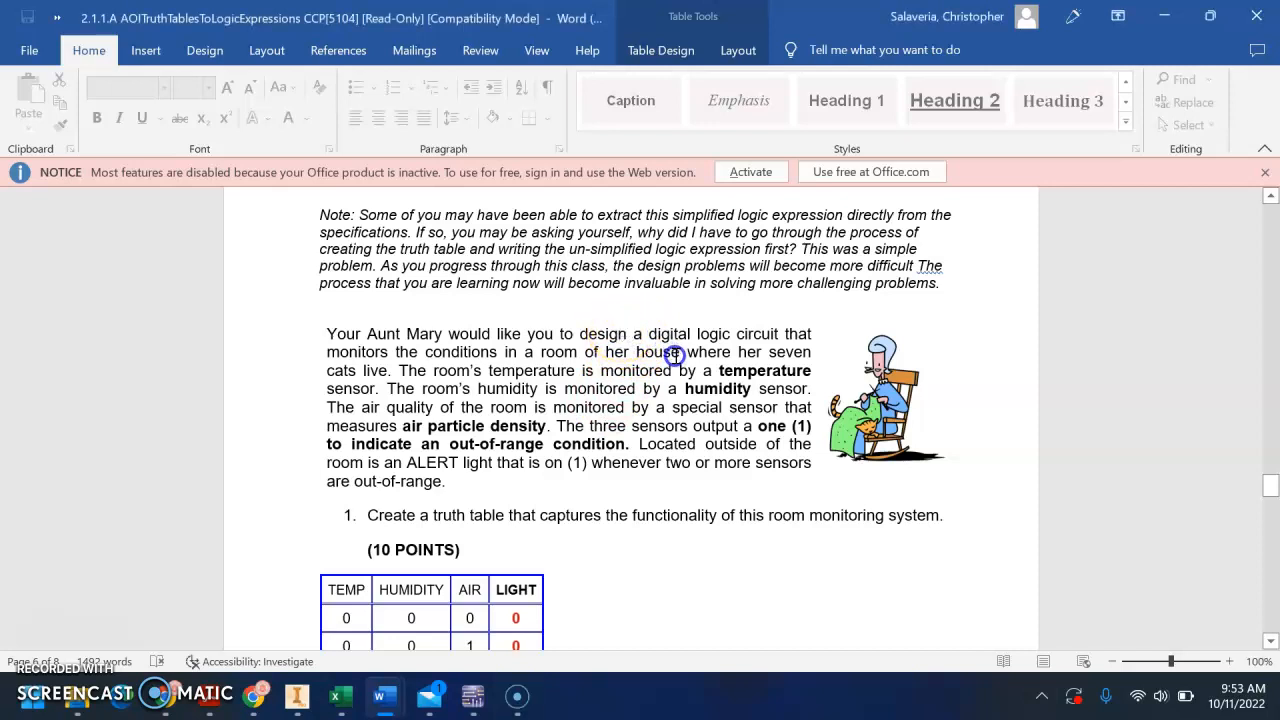
left_click_drag(466, 351, 709, 365)
left_click(735, 370)
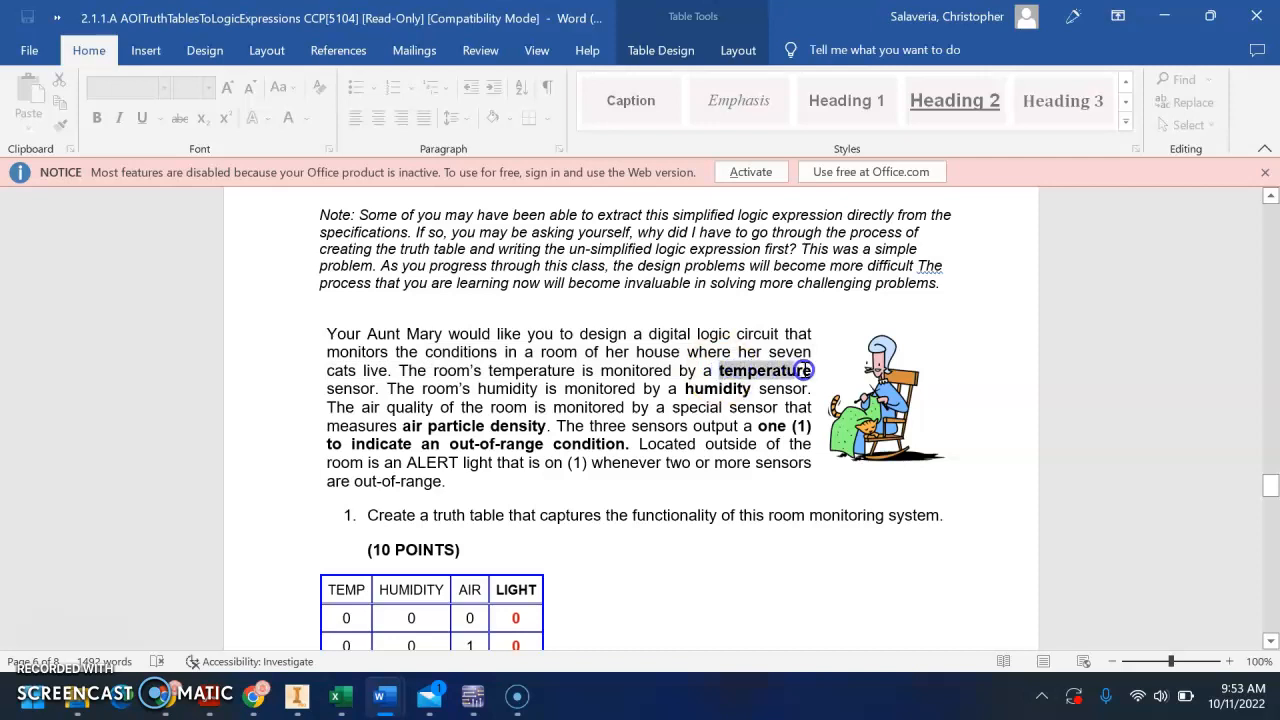
left_click_drag(751, 389, 668, 389)
left_click_drag(405, 426, 527, 424)
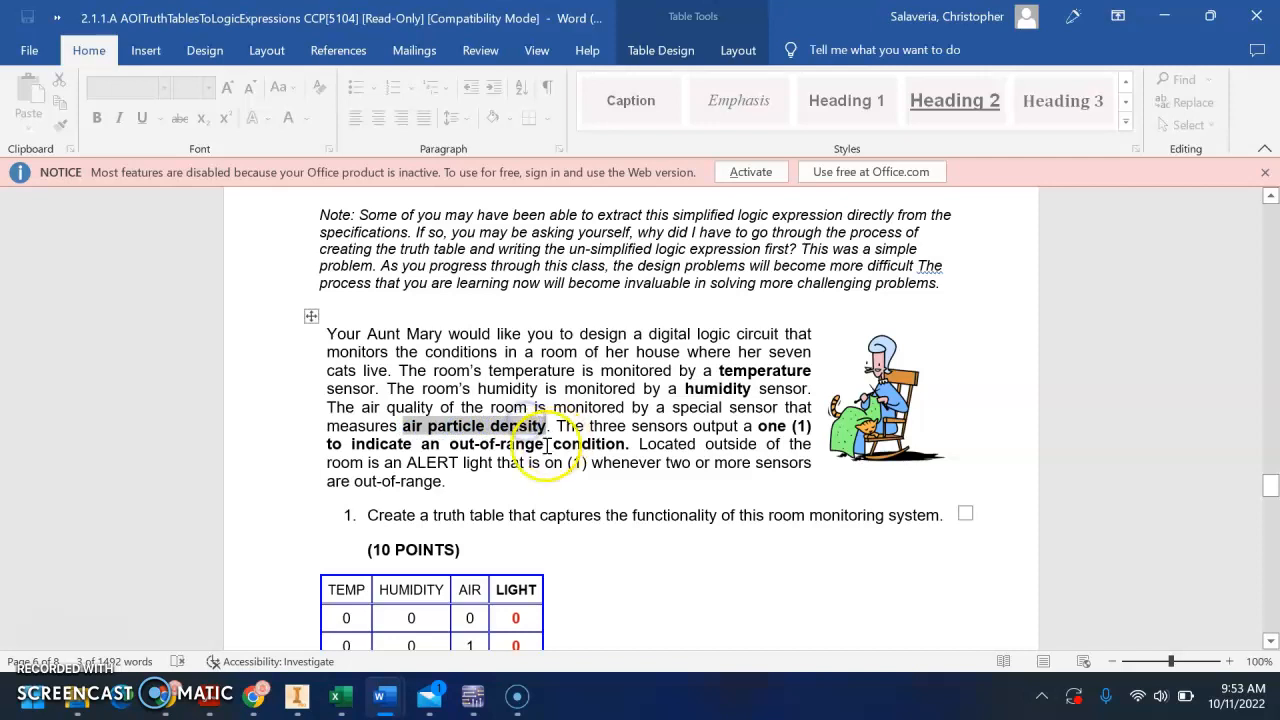
left_click_drag(384, 463, 468, 466)
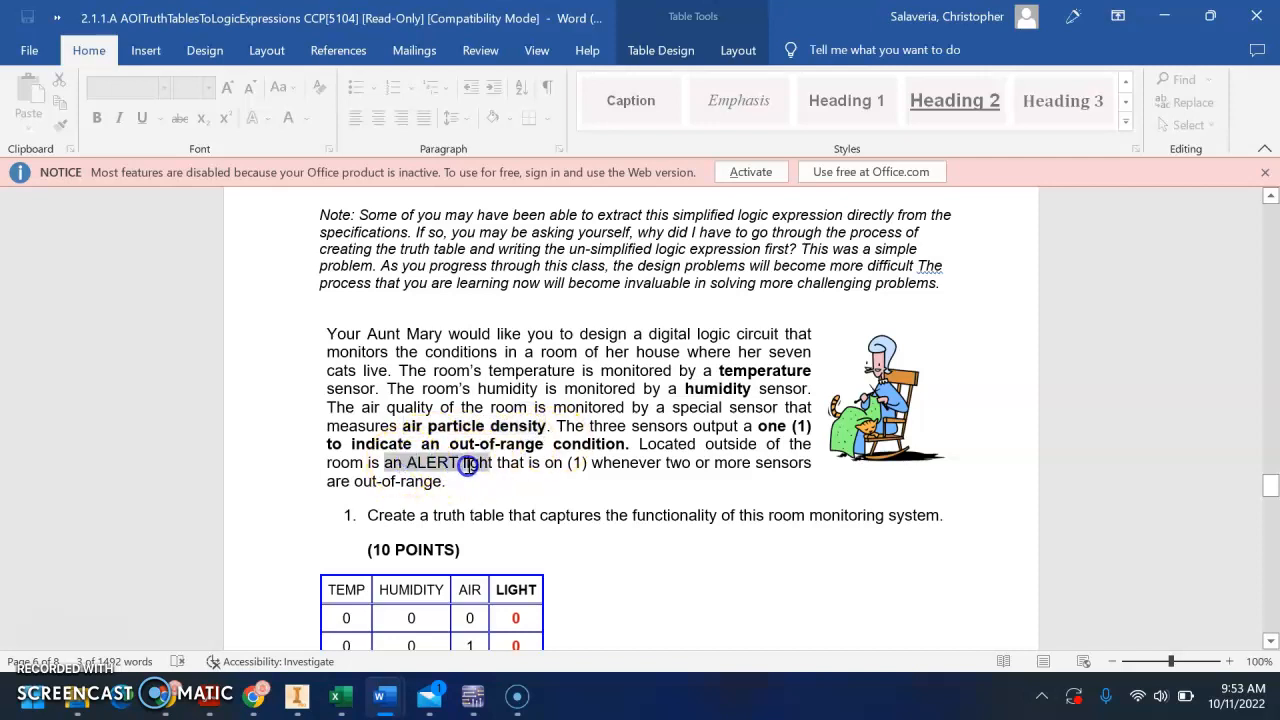